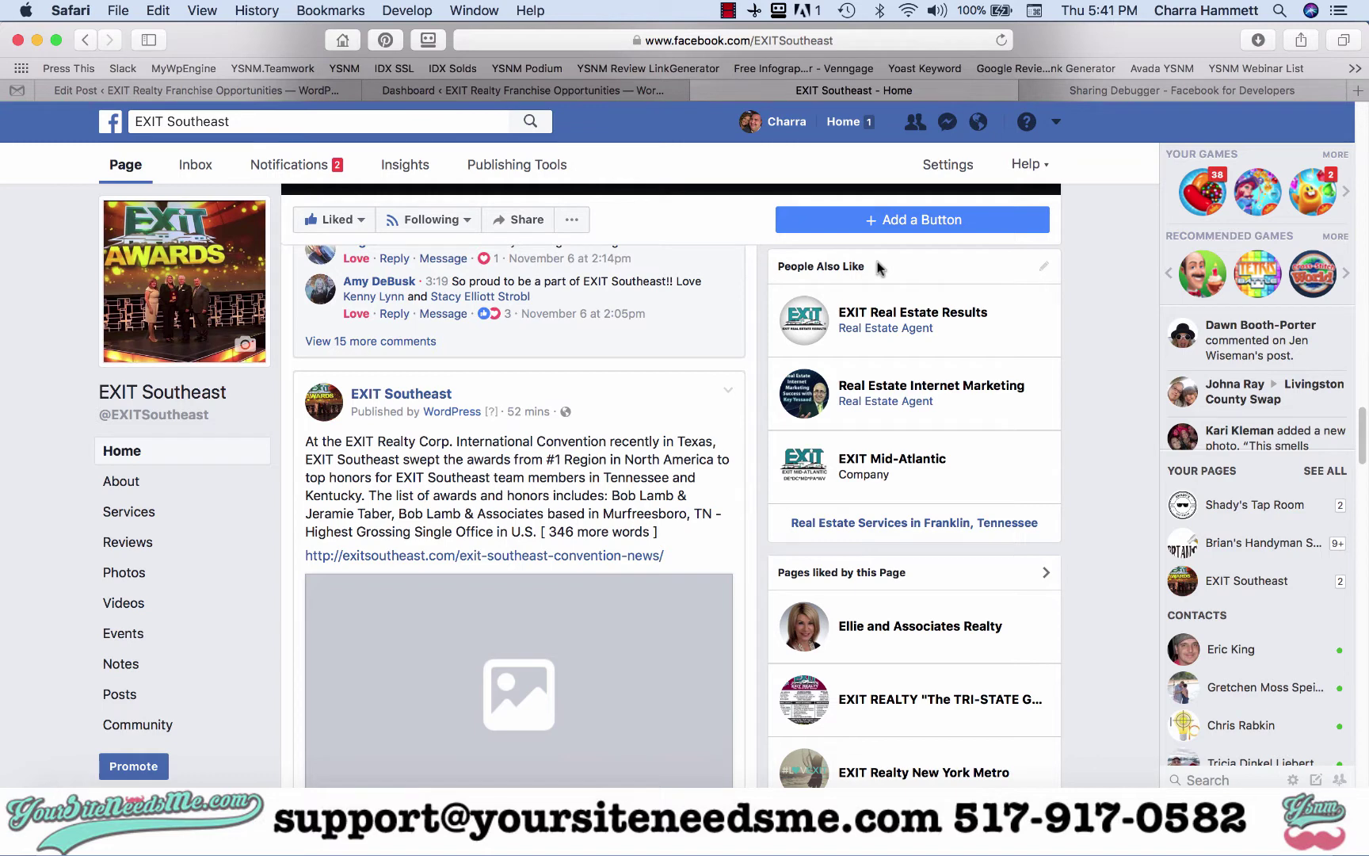
Check the convention news post's link preview on the Facebook page, and inspect the WordPress post's featured image details
scroll(623, 442, down, 5)
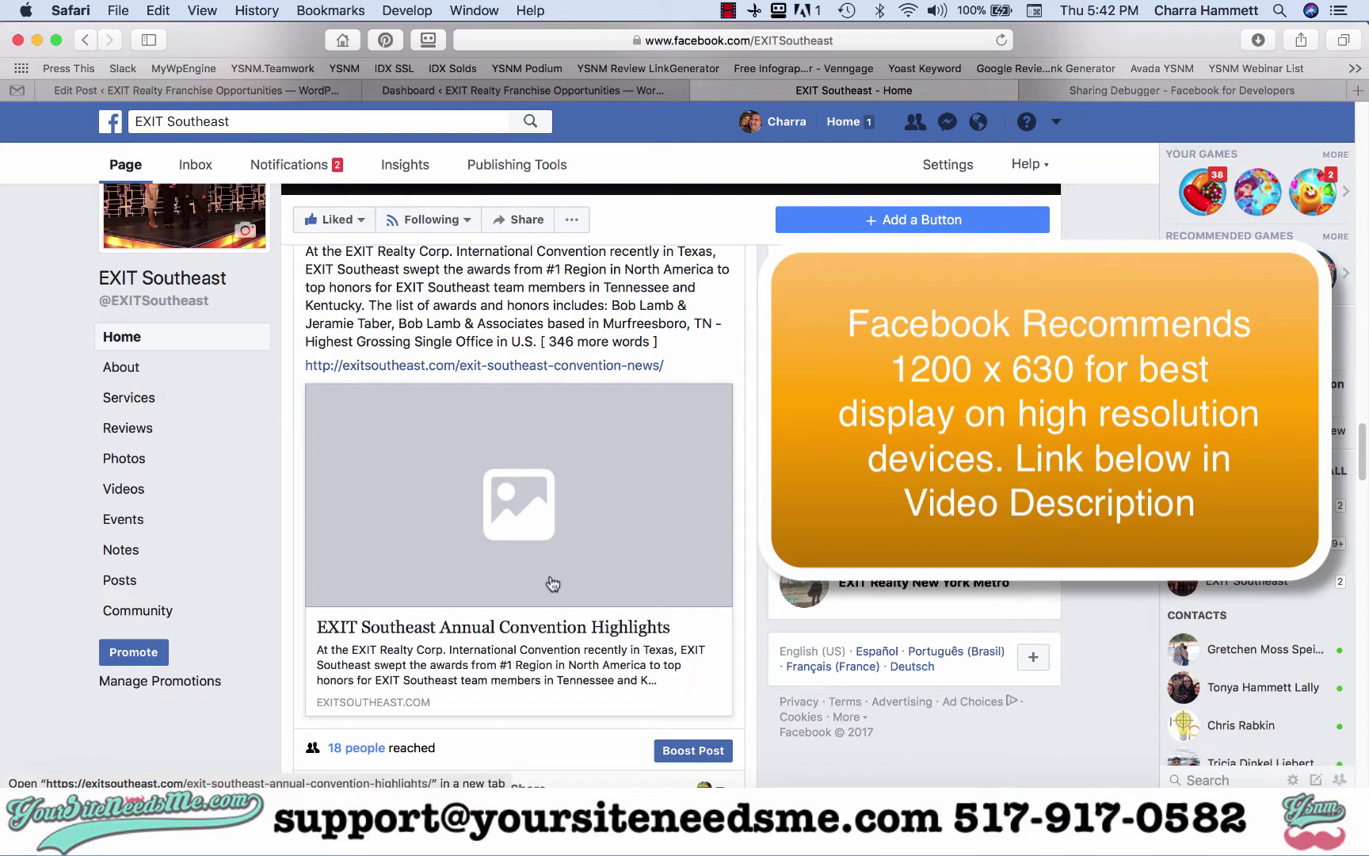
click(302, 101)
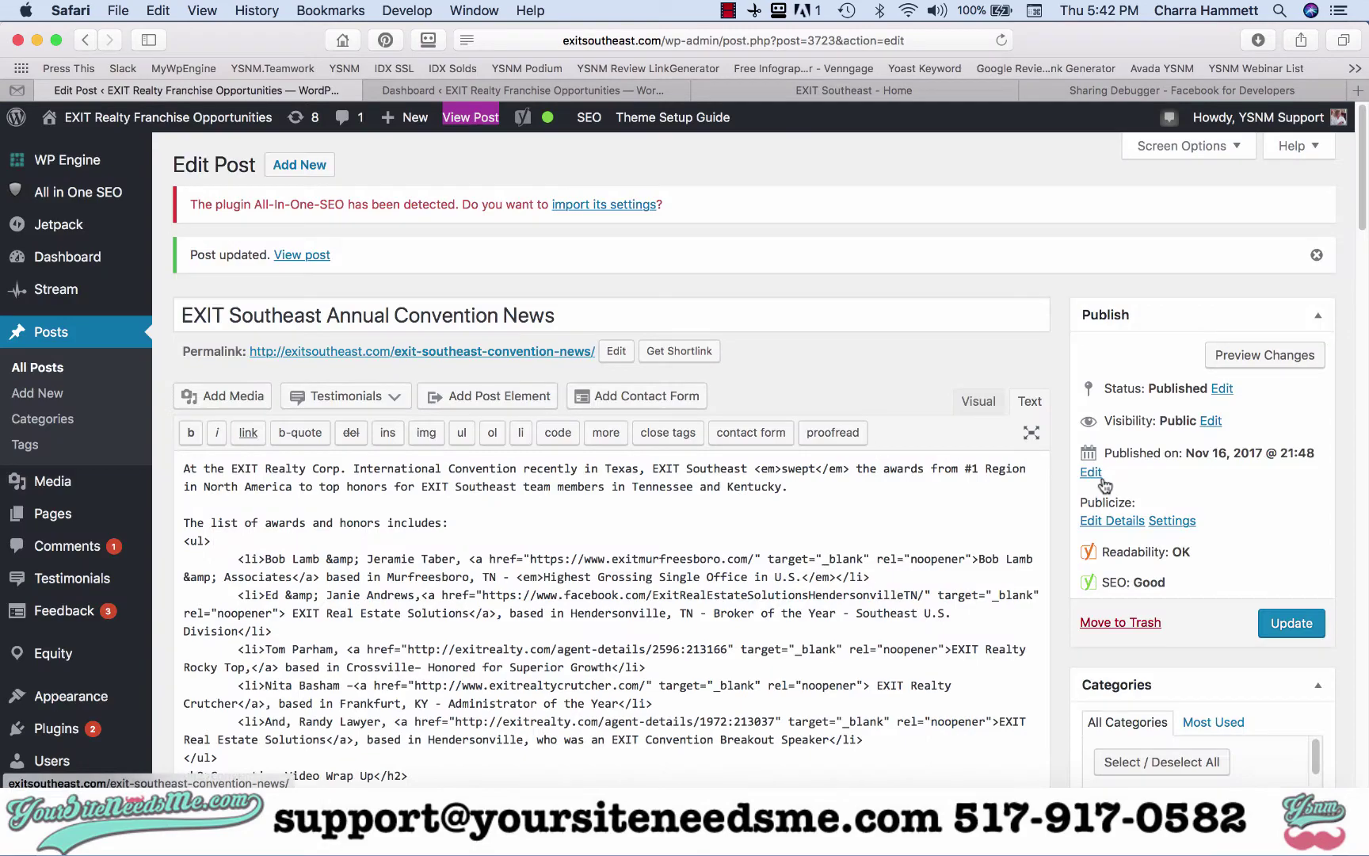
scroll(1141, 539, down, 10)
scroll(1141, 539, down, 10)
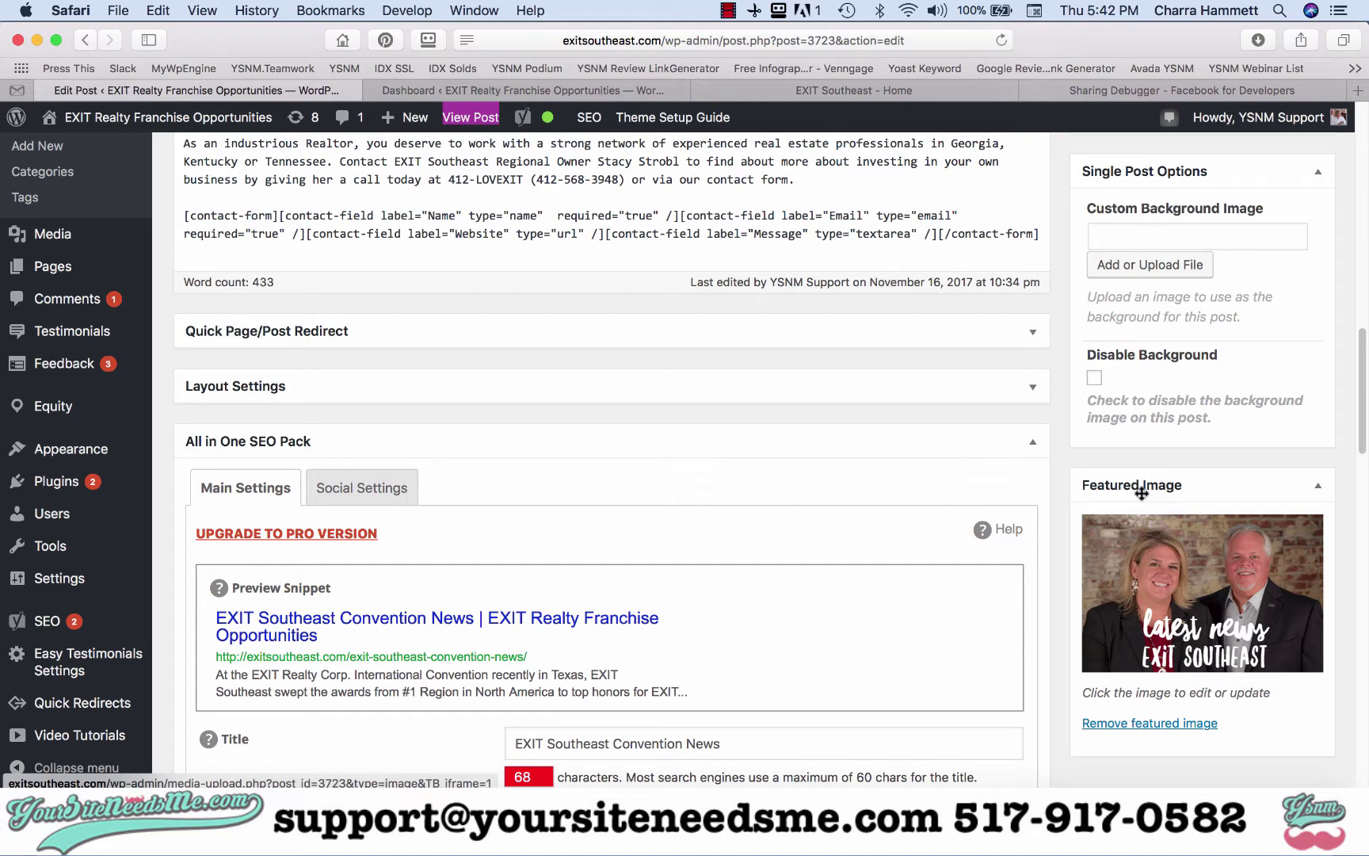
click(1153, 590)
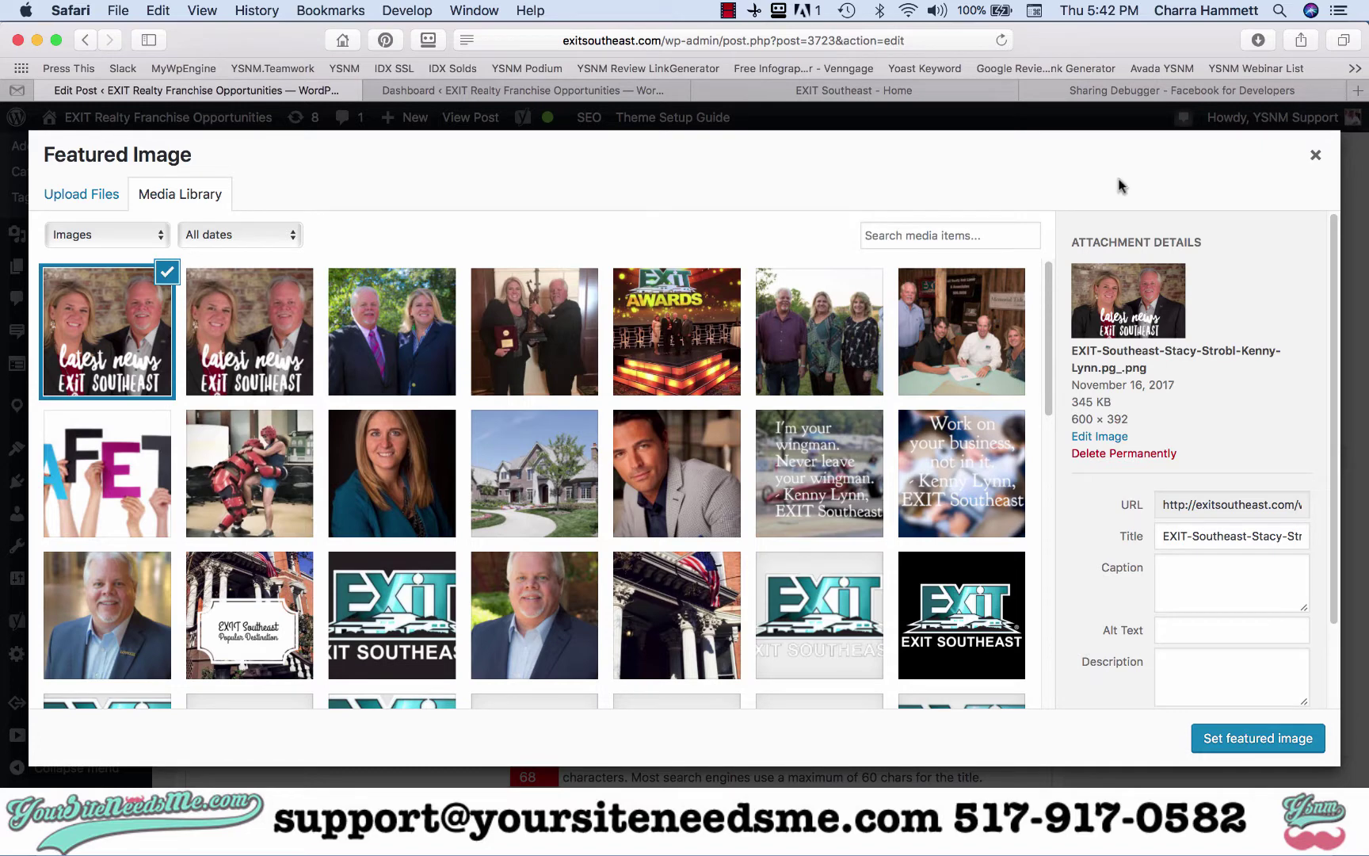
click(1315, 154)
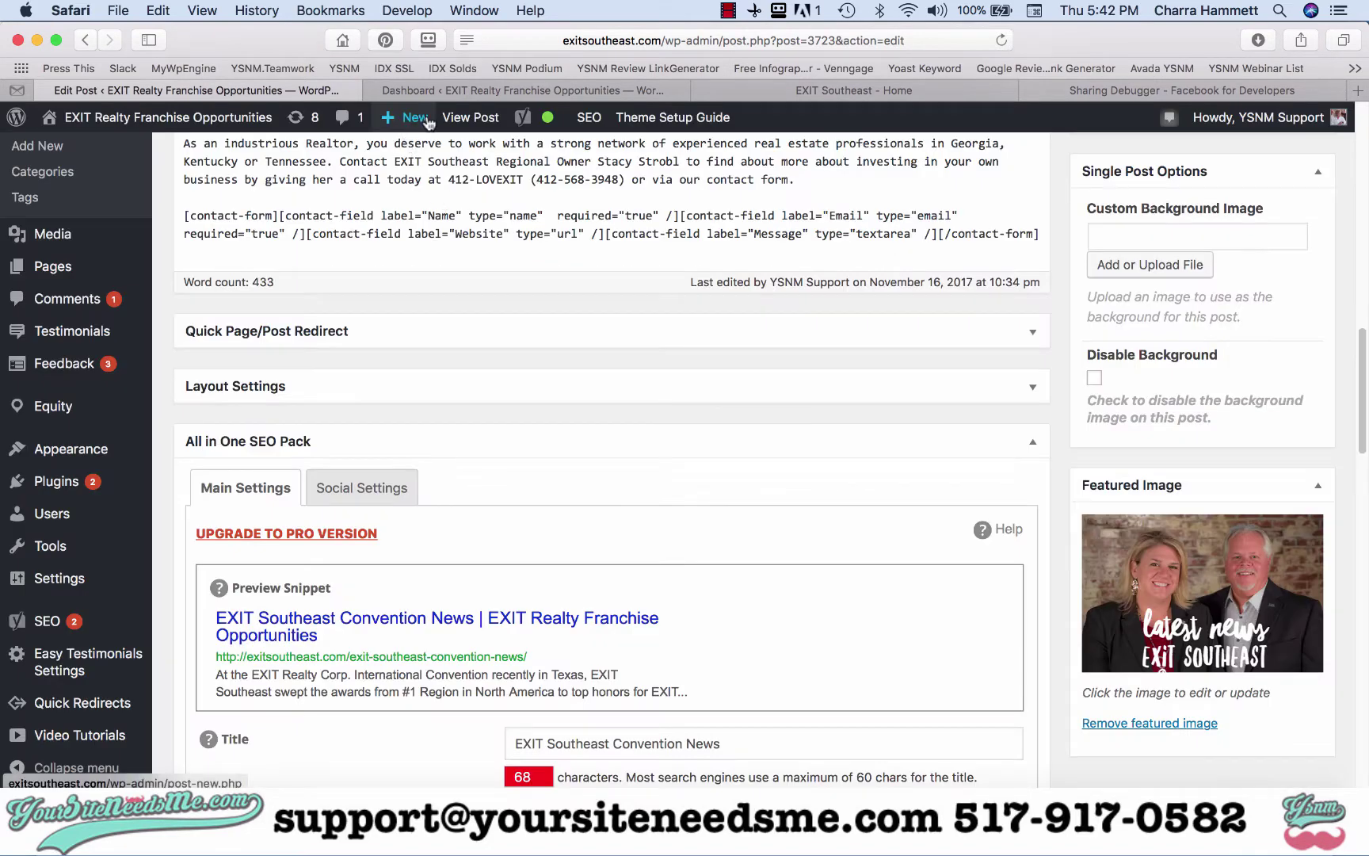
Copy the link address of the published convention news post and switch to the Facebook Sharing Debugger
right_click(465, 120)
click(489, 254)
click(1099, 90)
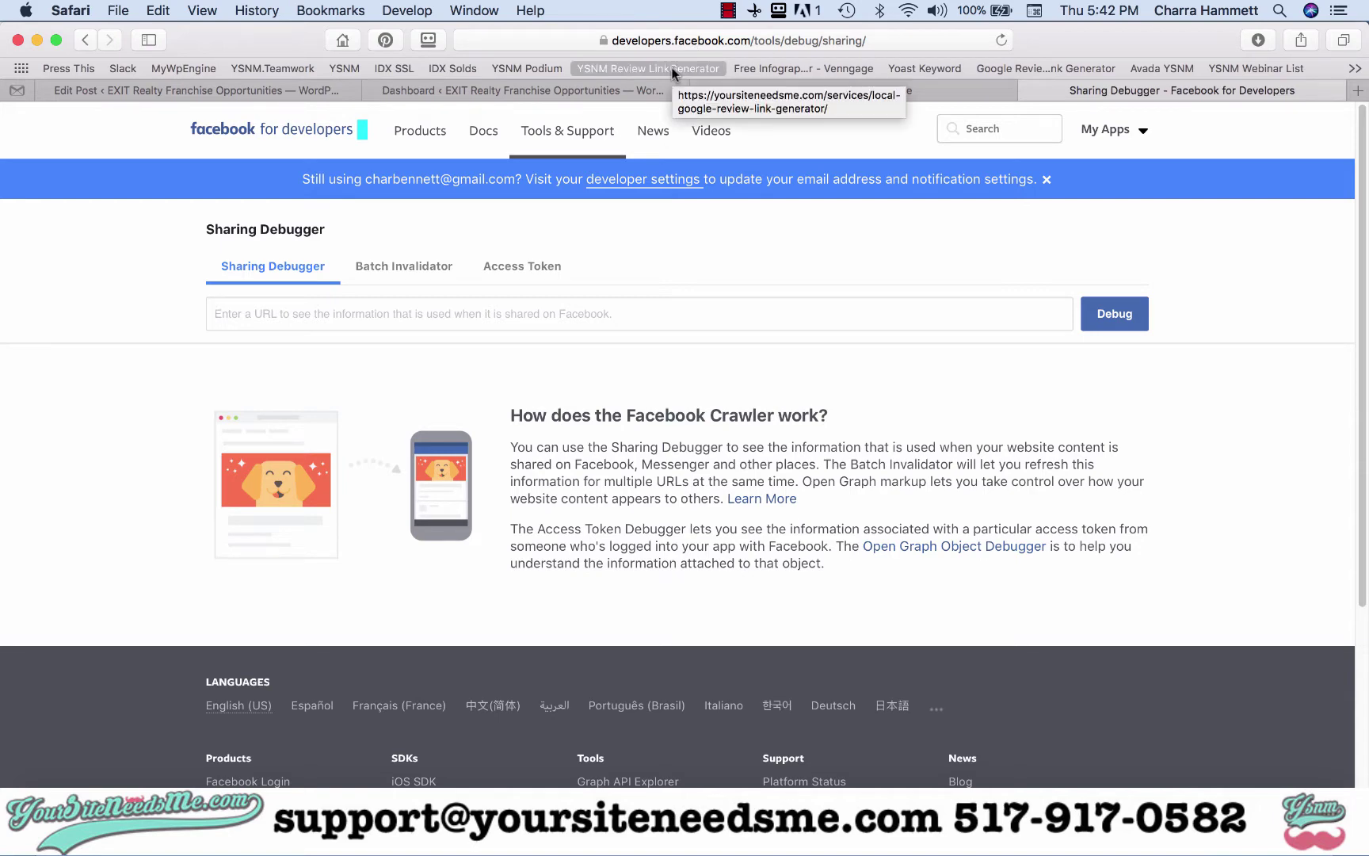
Search the web for "facebook post debugger" in a new browser tab
click(1355, 92)
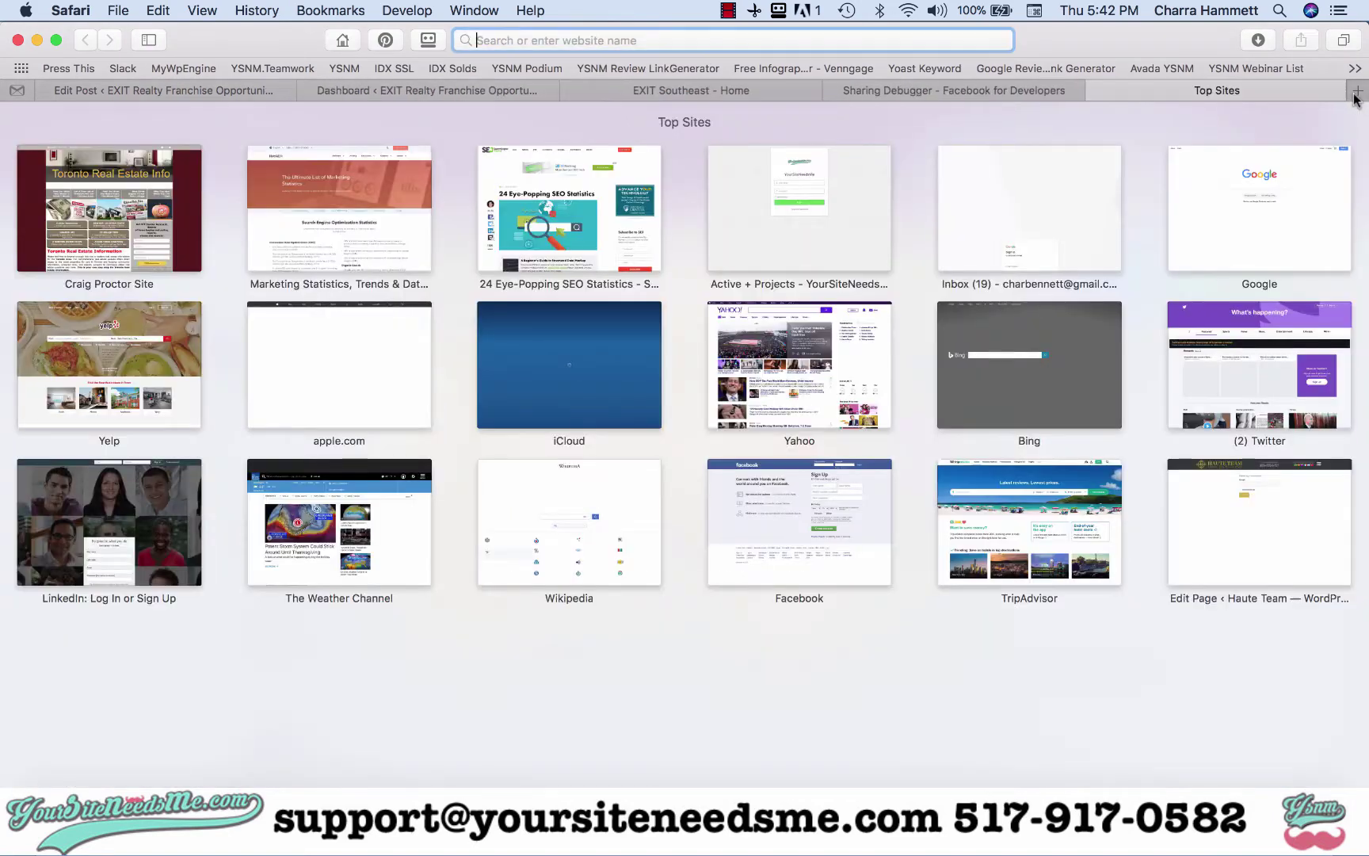
text(faceb)
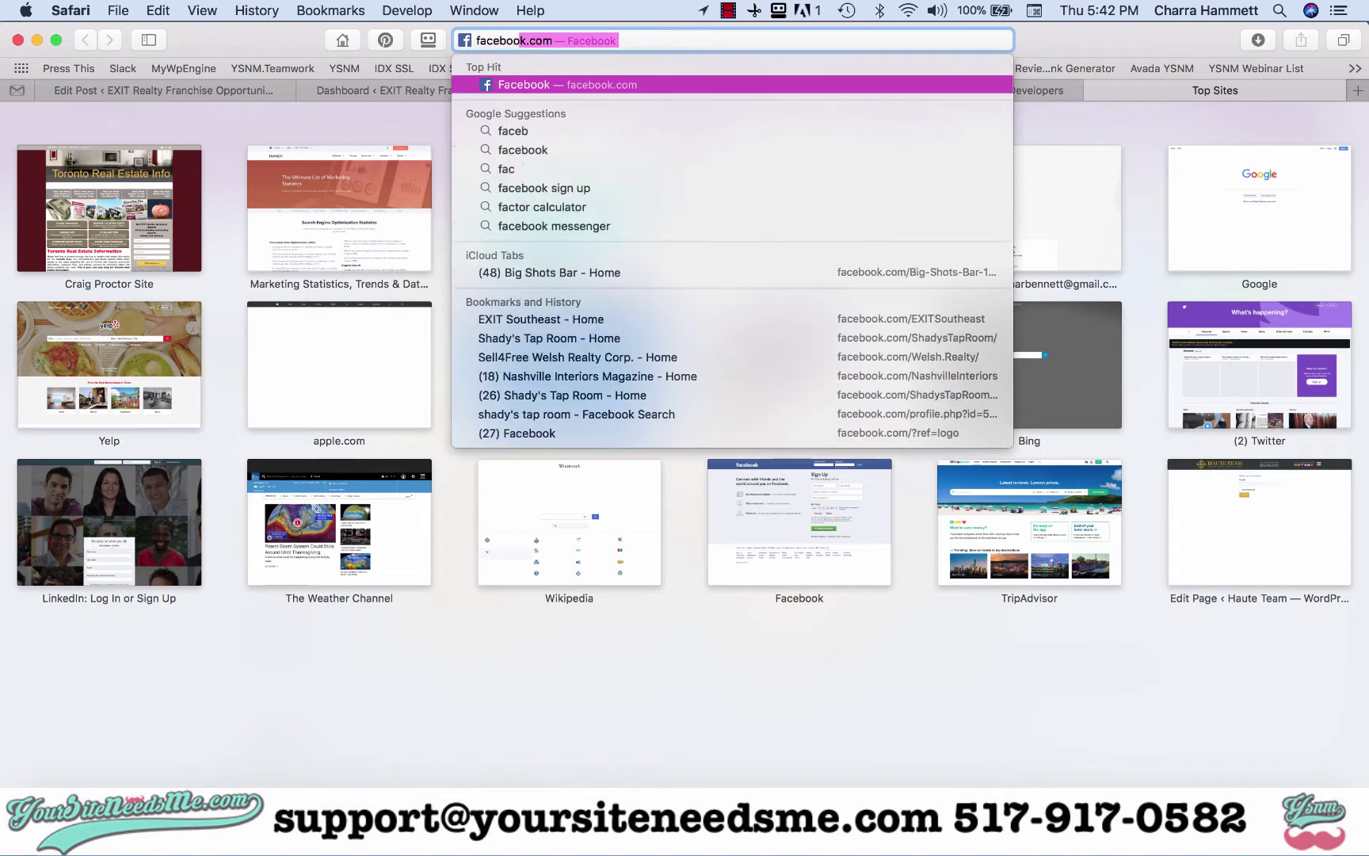
text(ook post debugger)
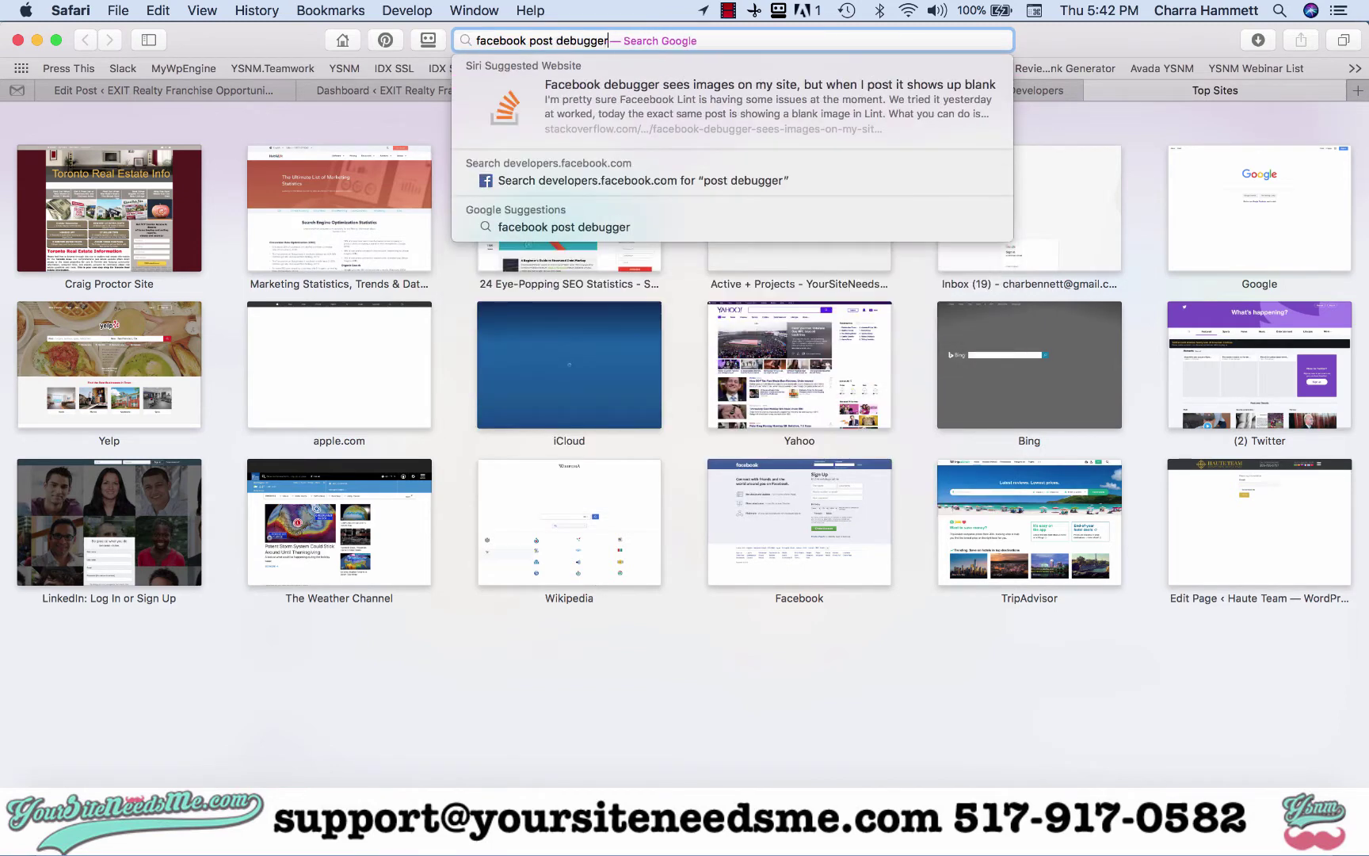
key(Return)
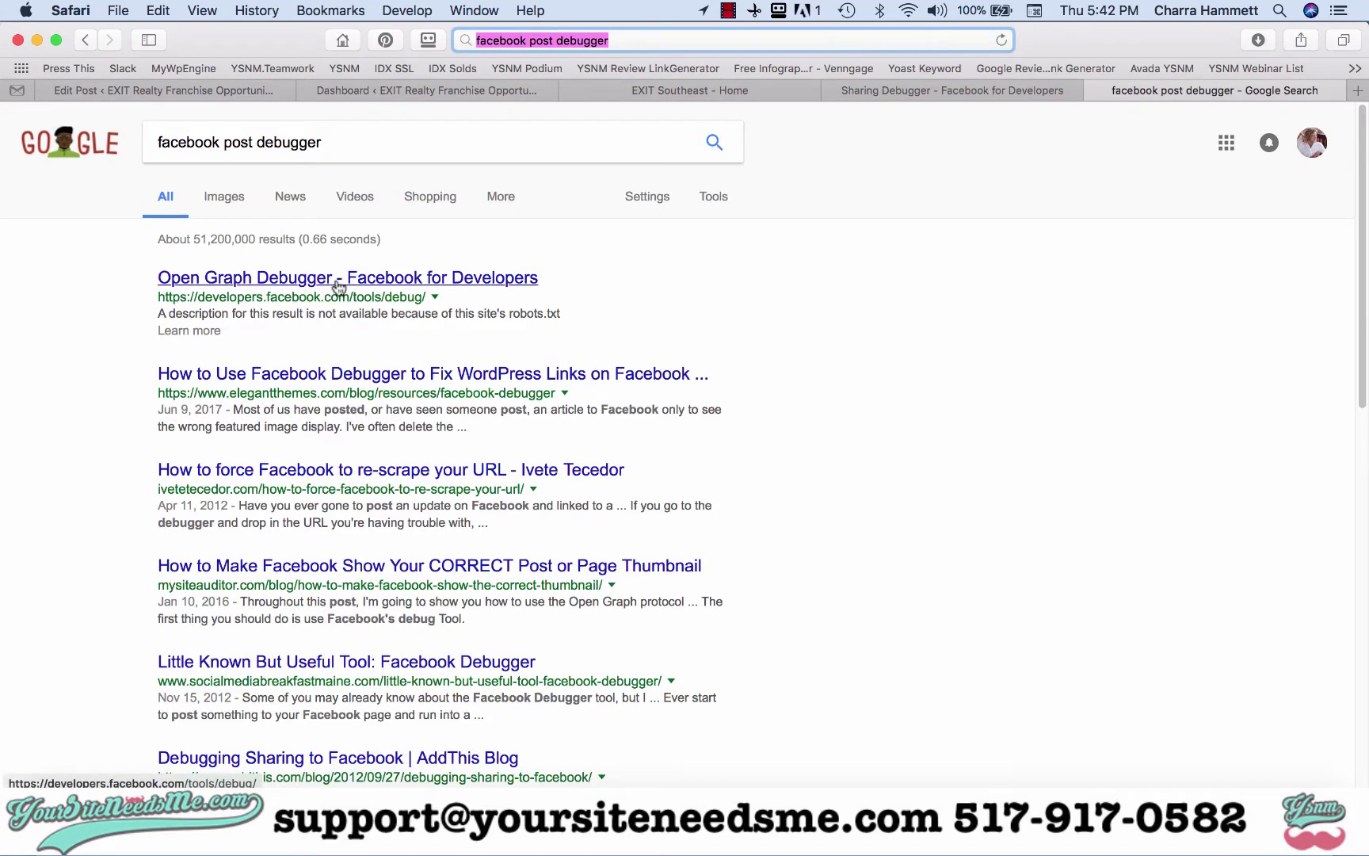
click(955, 89)
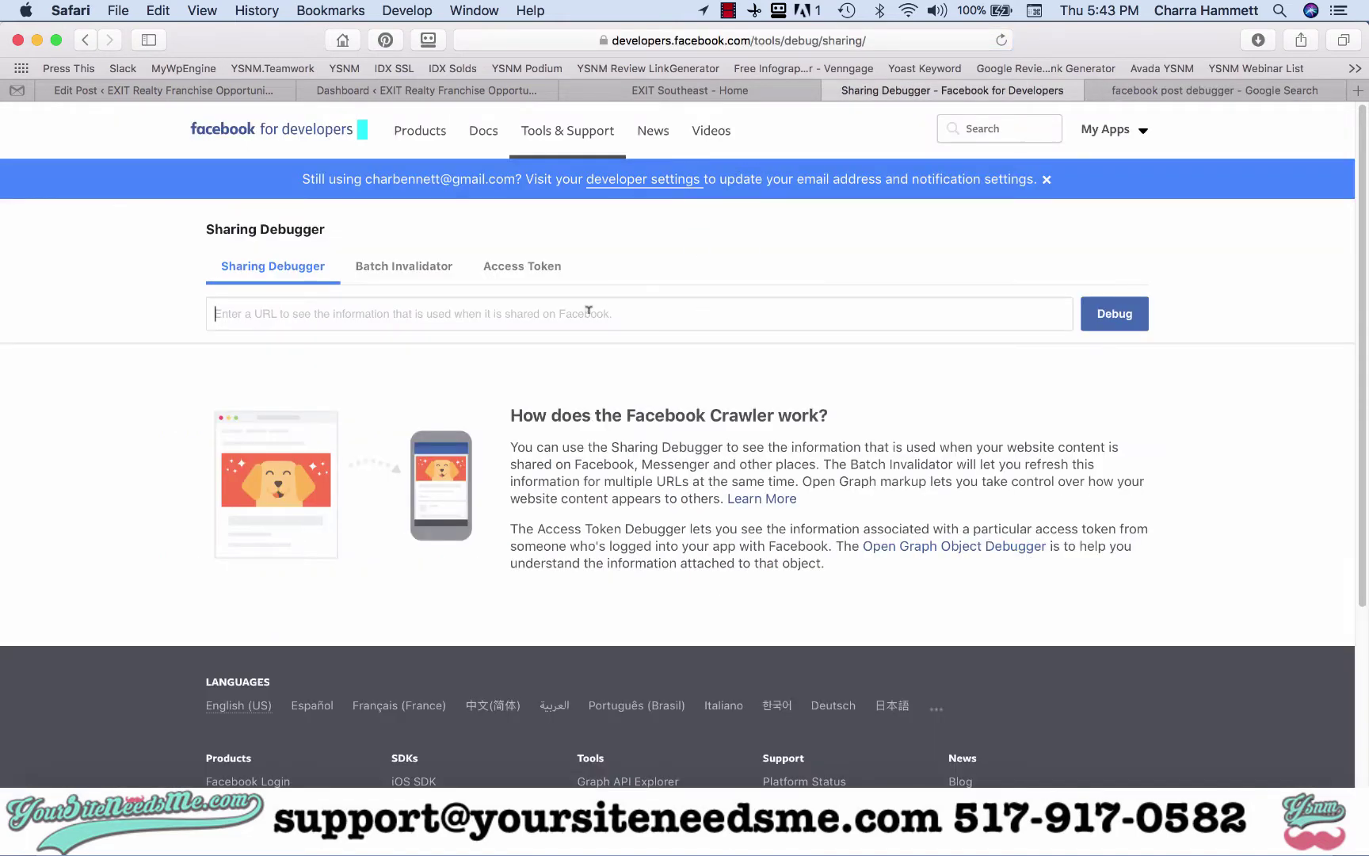
key(super+v)
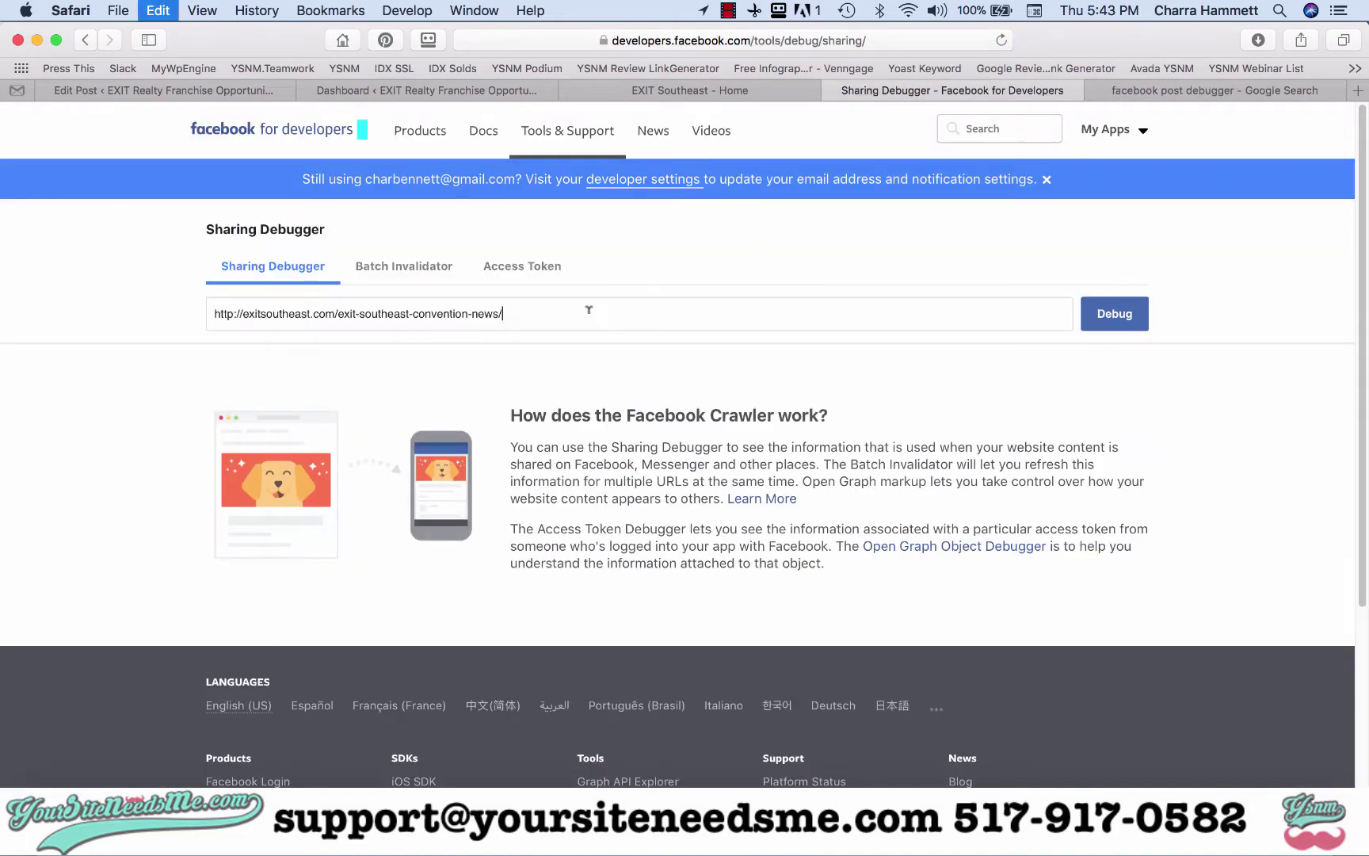
click(1132, 320)
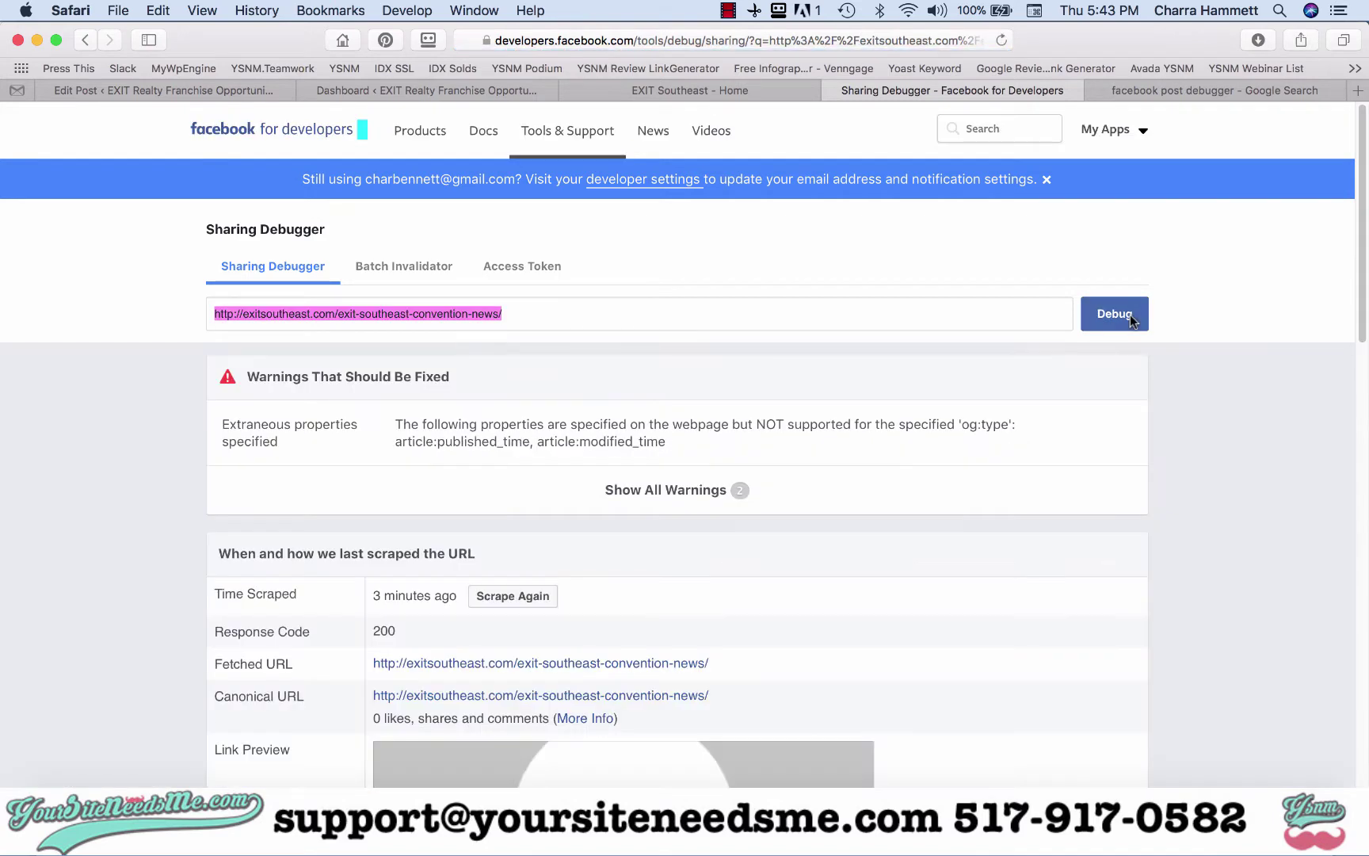
scroll(966, 509, down, 5)
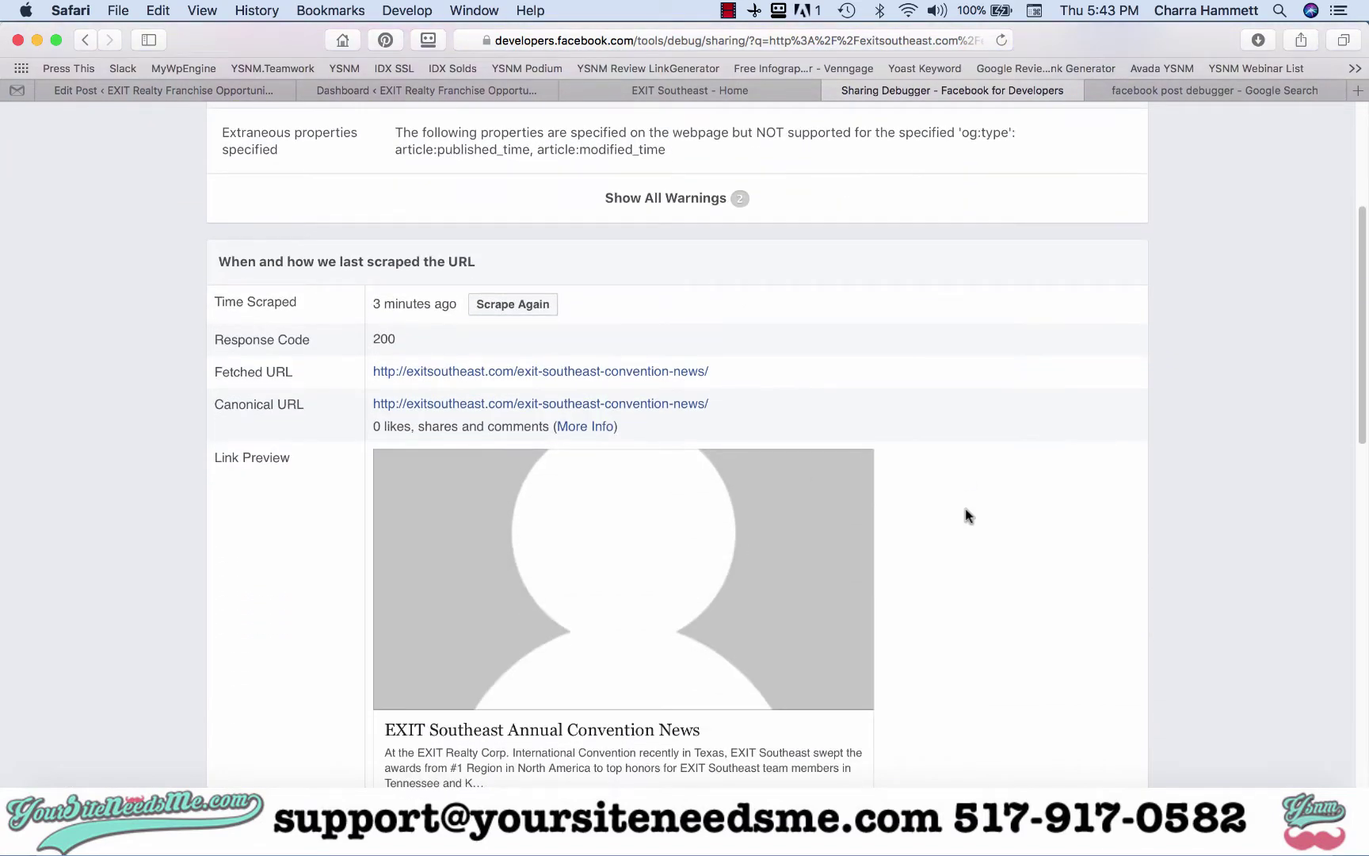
scroll(966, 514, up, 1)
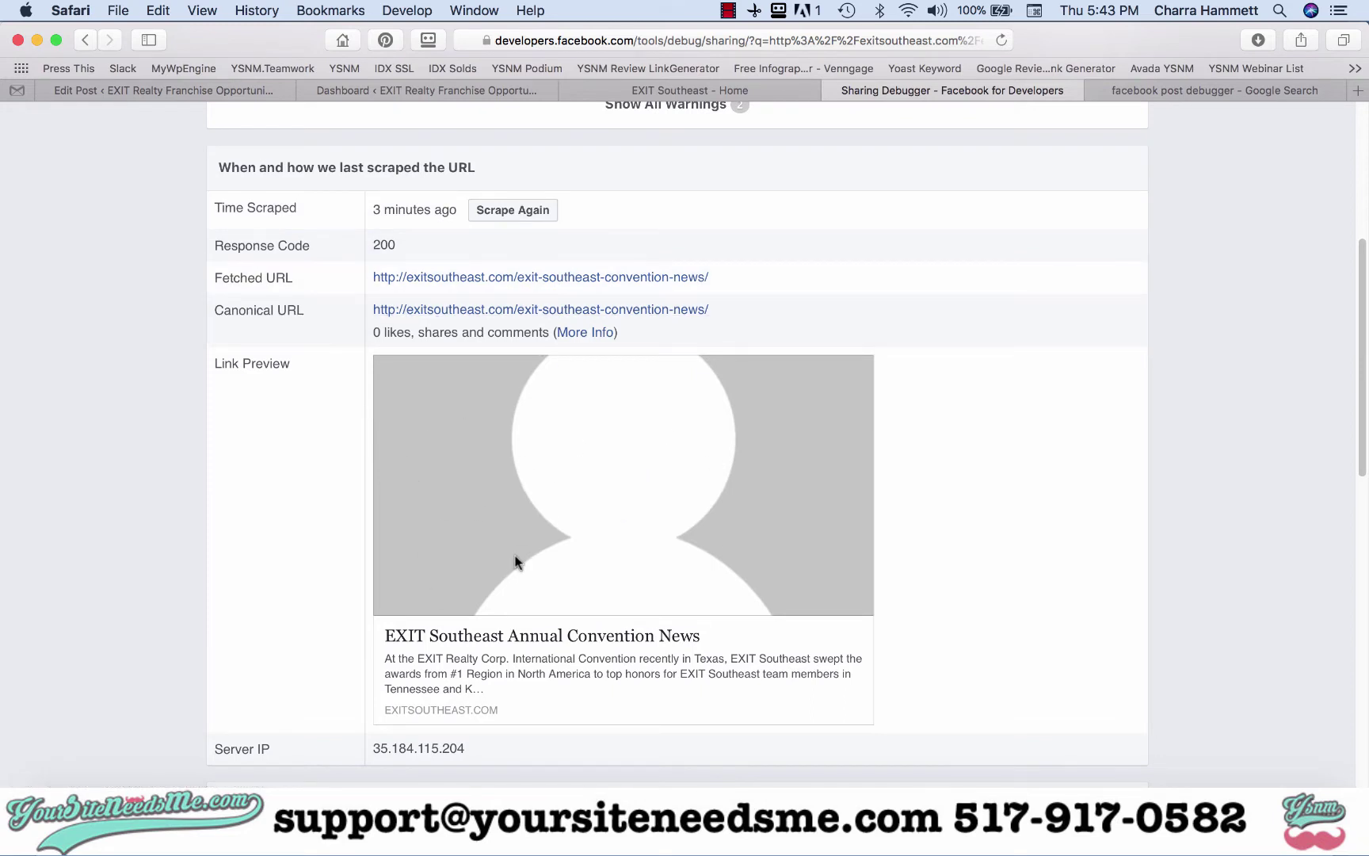
Replace the post's featured image with the 1235 × 806 JPG version of the "latest news EXIT Southeast" picture and update the post
click(197, 93)
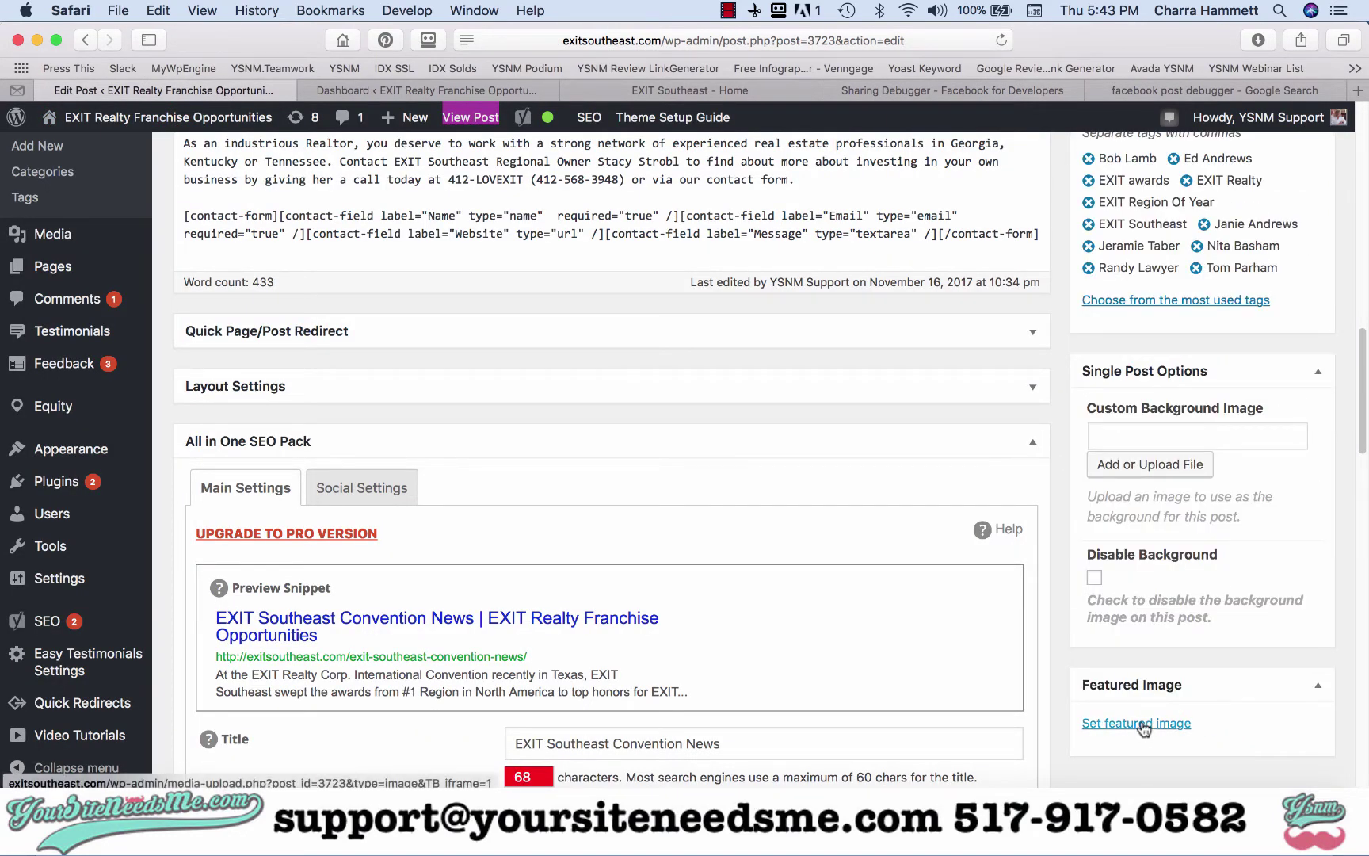
click(1140, 725)
click(244, 326)
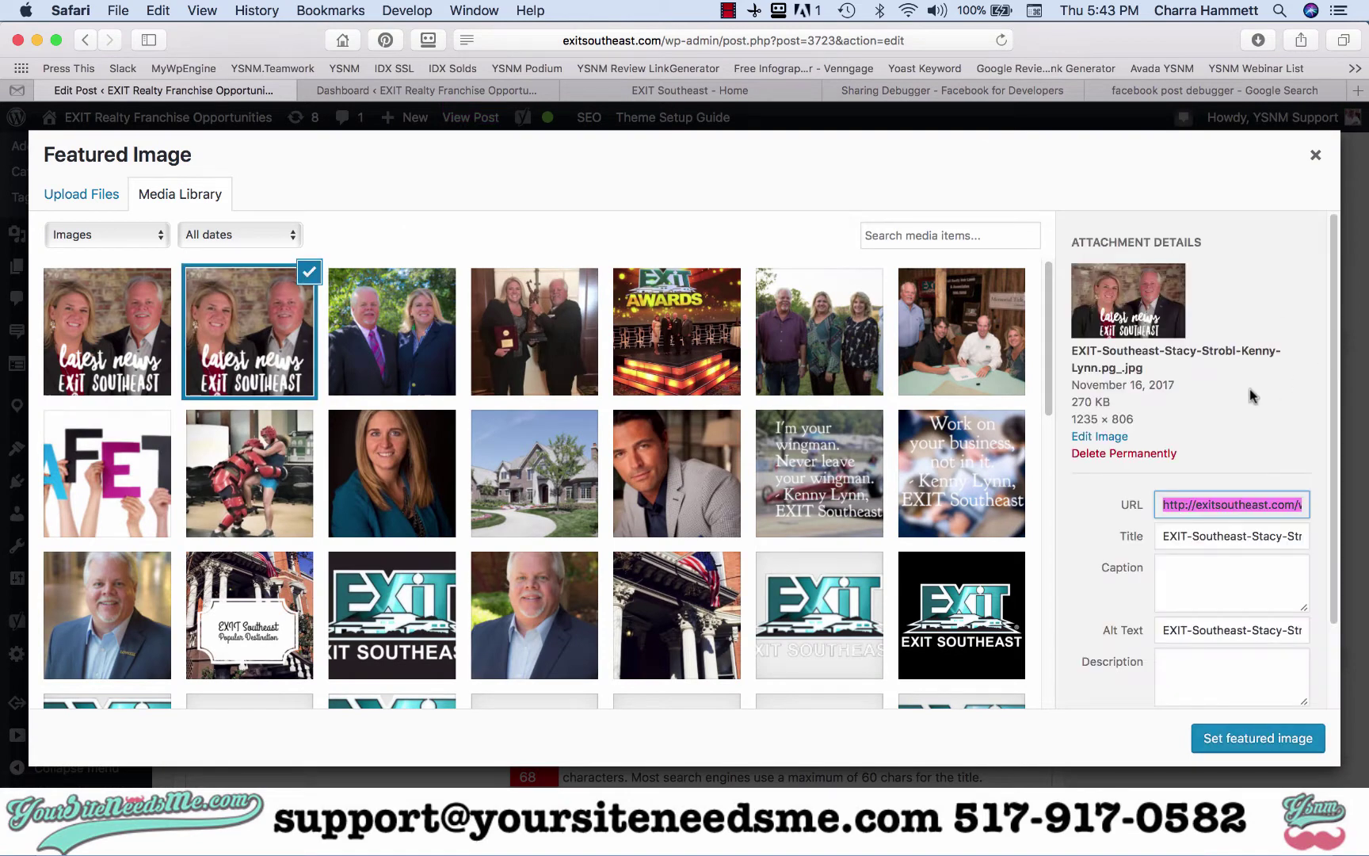
click(1264, 739)
scroll(1268, 460, up, 10)
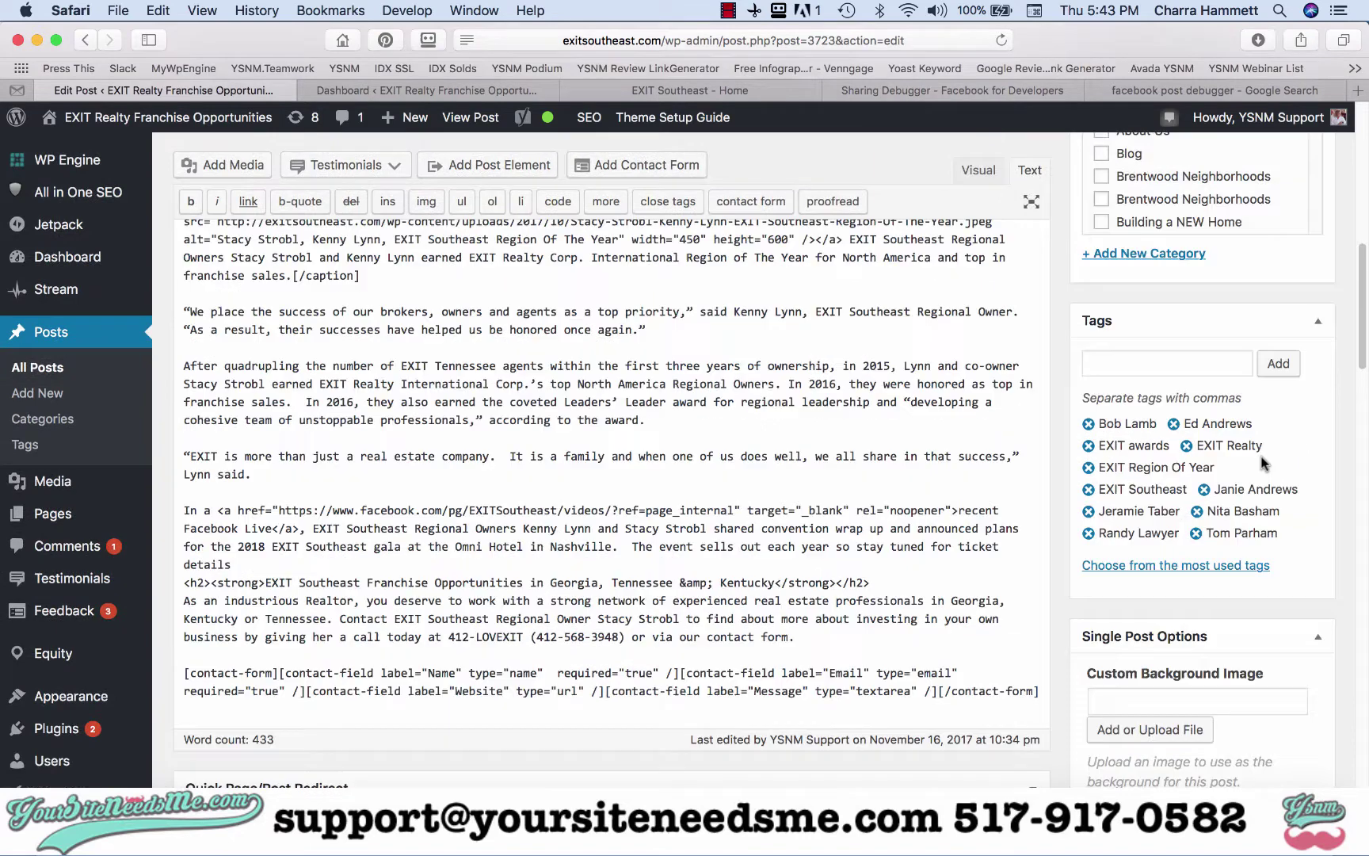
click(1286, 271)
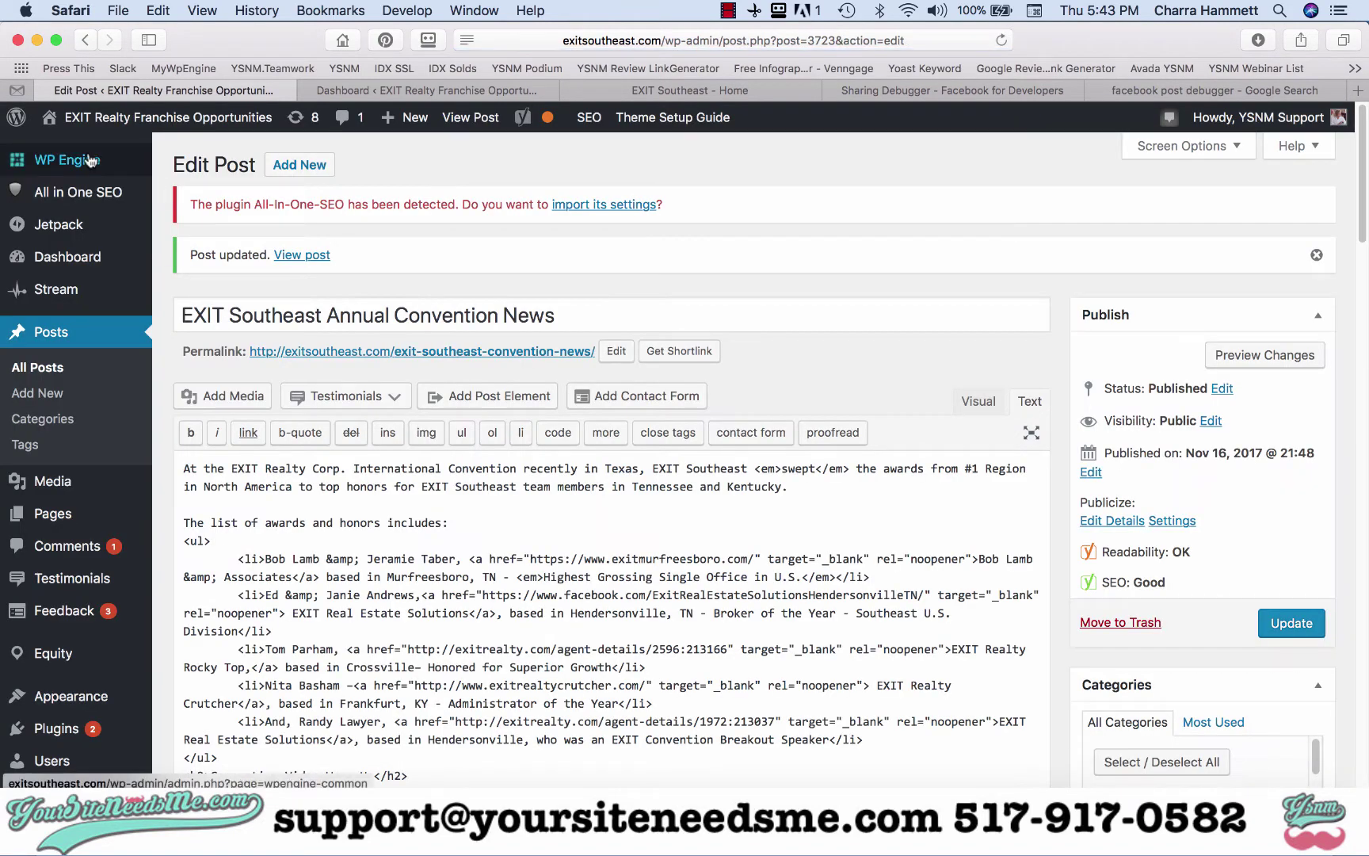
Open the WP Engine General Settings in a separate browser tab and purge all caches
mouse_move(93, 160)
right_click(187, 157)
click(222, 160)
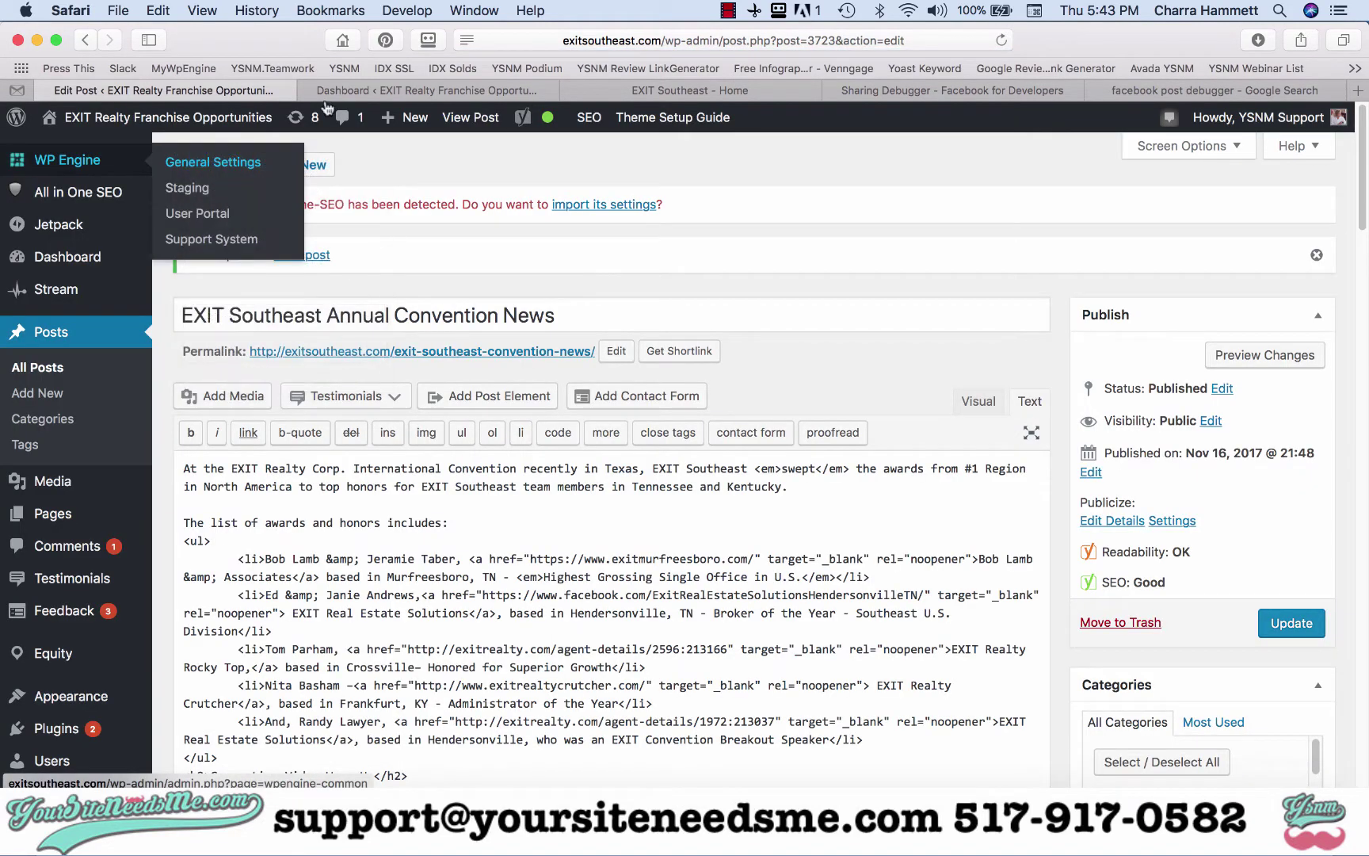
click(721, 90)
drag(721, 90, 369, 97)
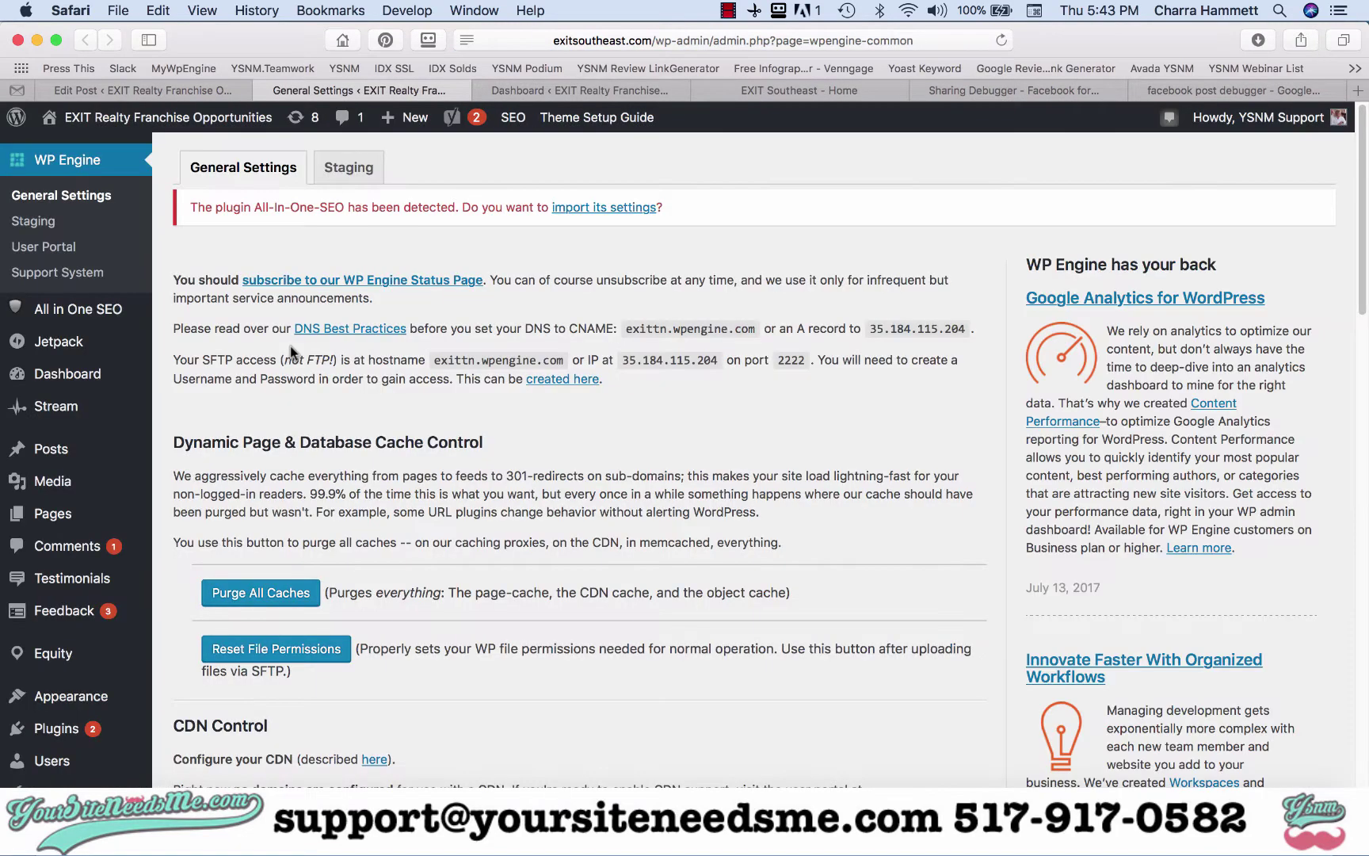
click(265, 592)
click(859, 439)
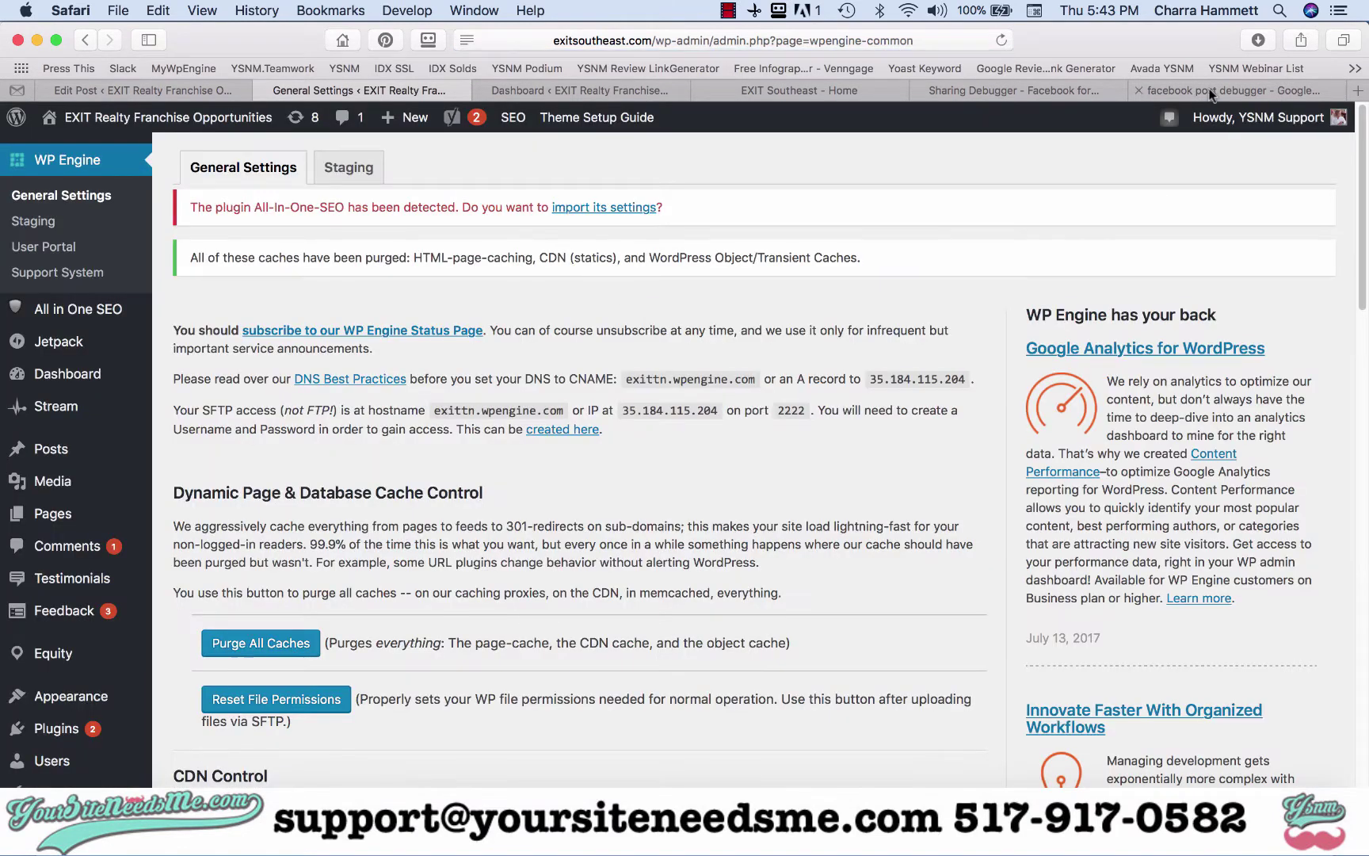
Return to the Sharing Debugger, close the web search tab, and scrape the convention news URL again
click(1073, 89)
click(1137, 91)
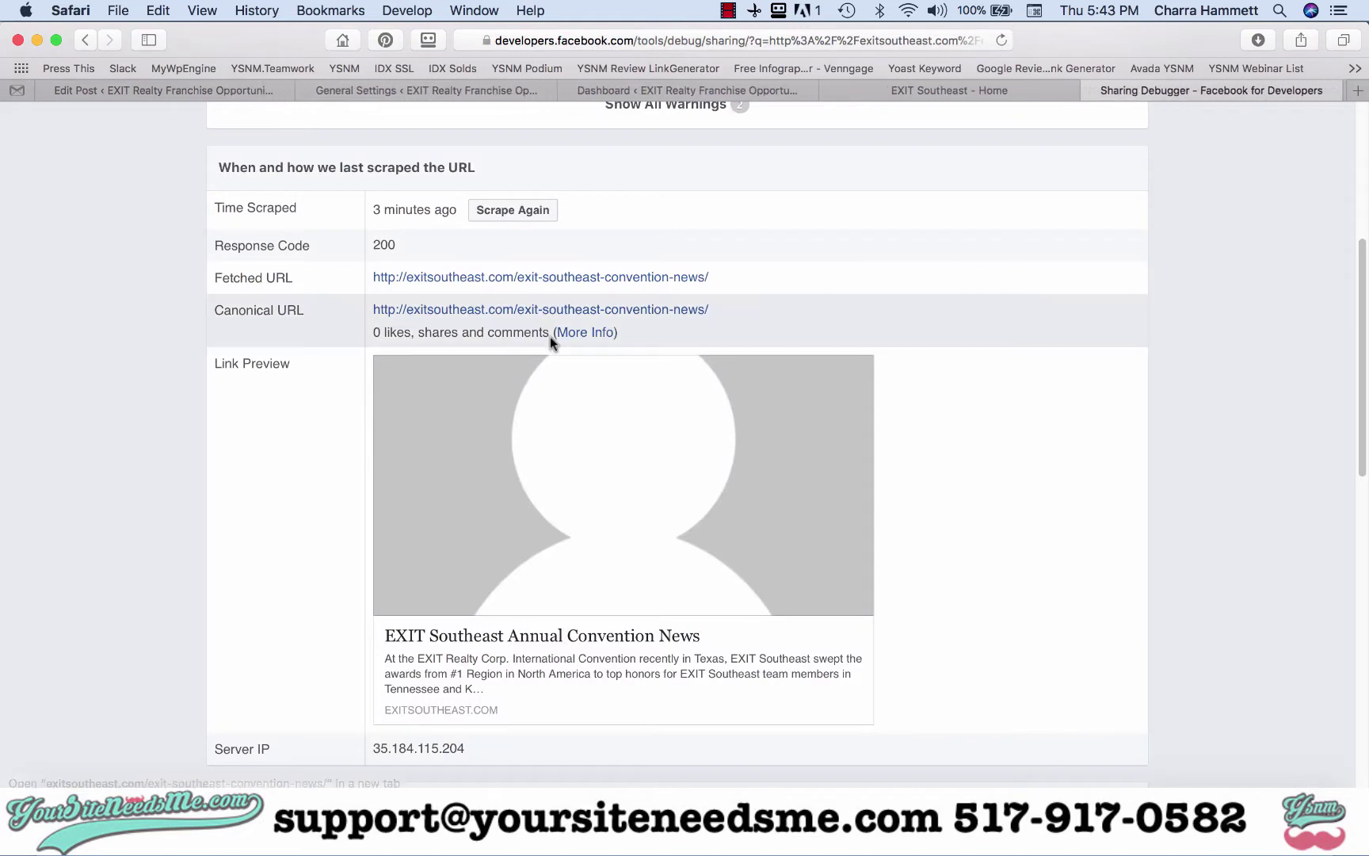
click(526, 210)
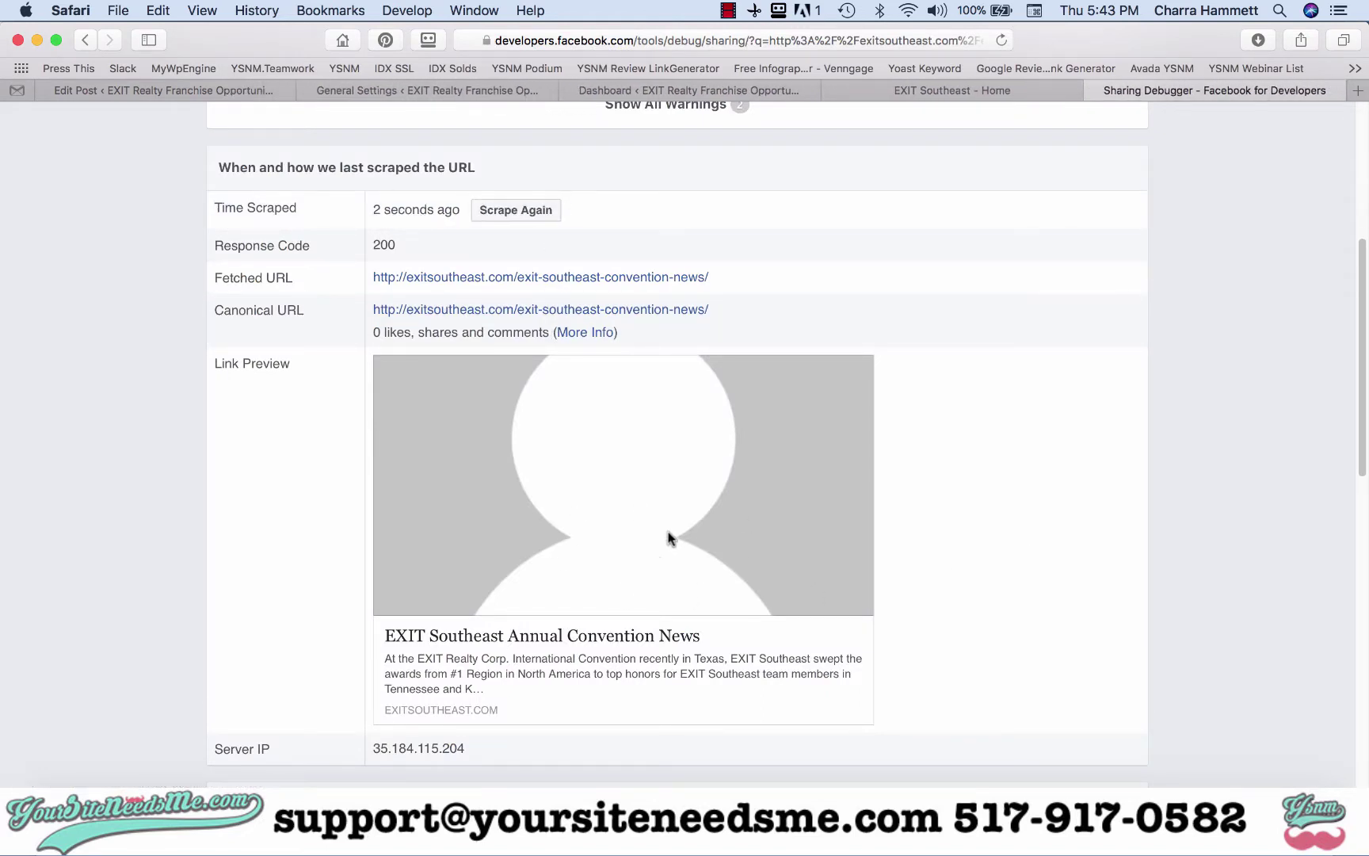
In the post's visual editor, insert the full-size 1235 × 806 "latest news EXIT Southeast" JPG into the opening paragraph, aligned right
click(190, 90)
scroll(816, 367, down, 1)
scroll(816, 367, down, 2)
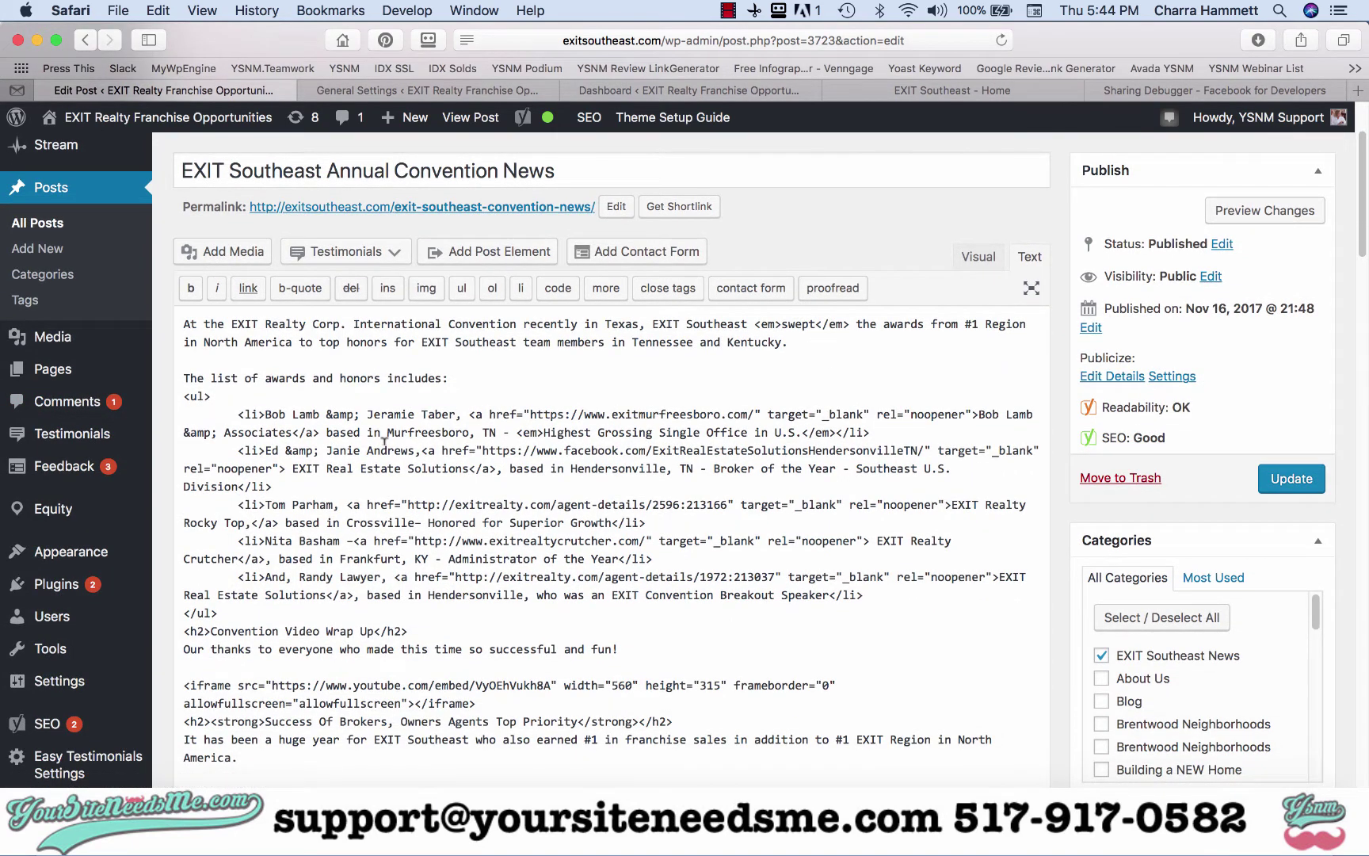
click(979, 256)
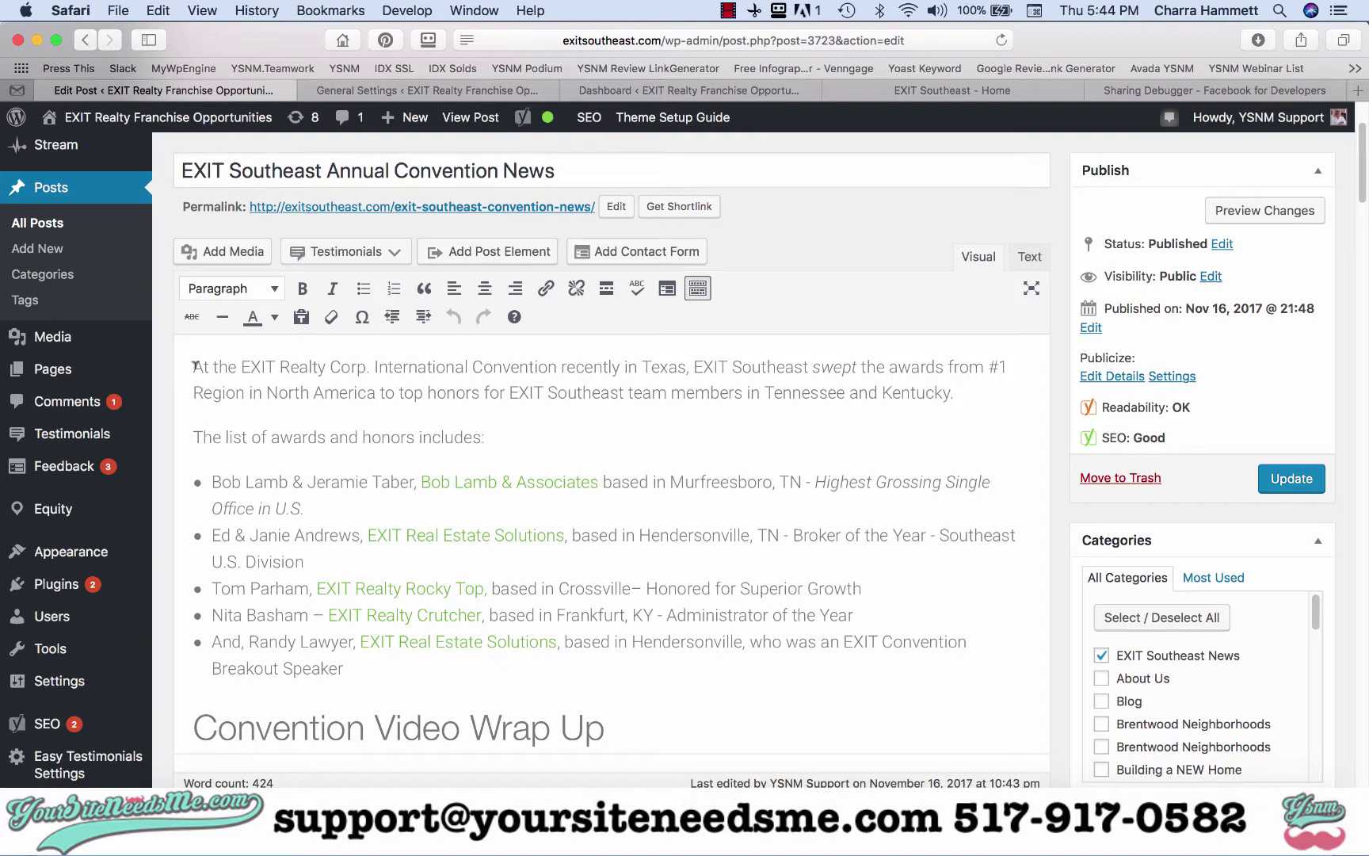
click(236, 255)
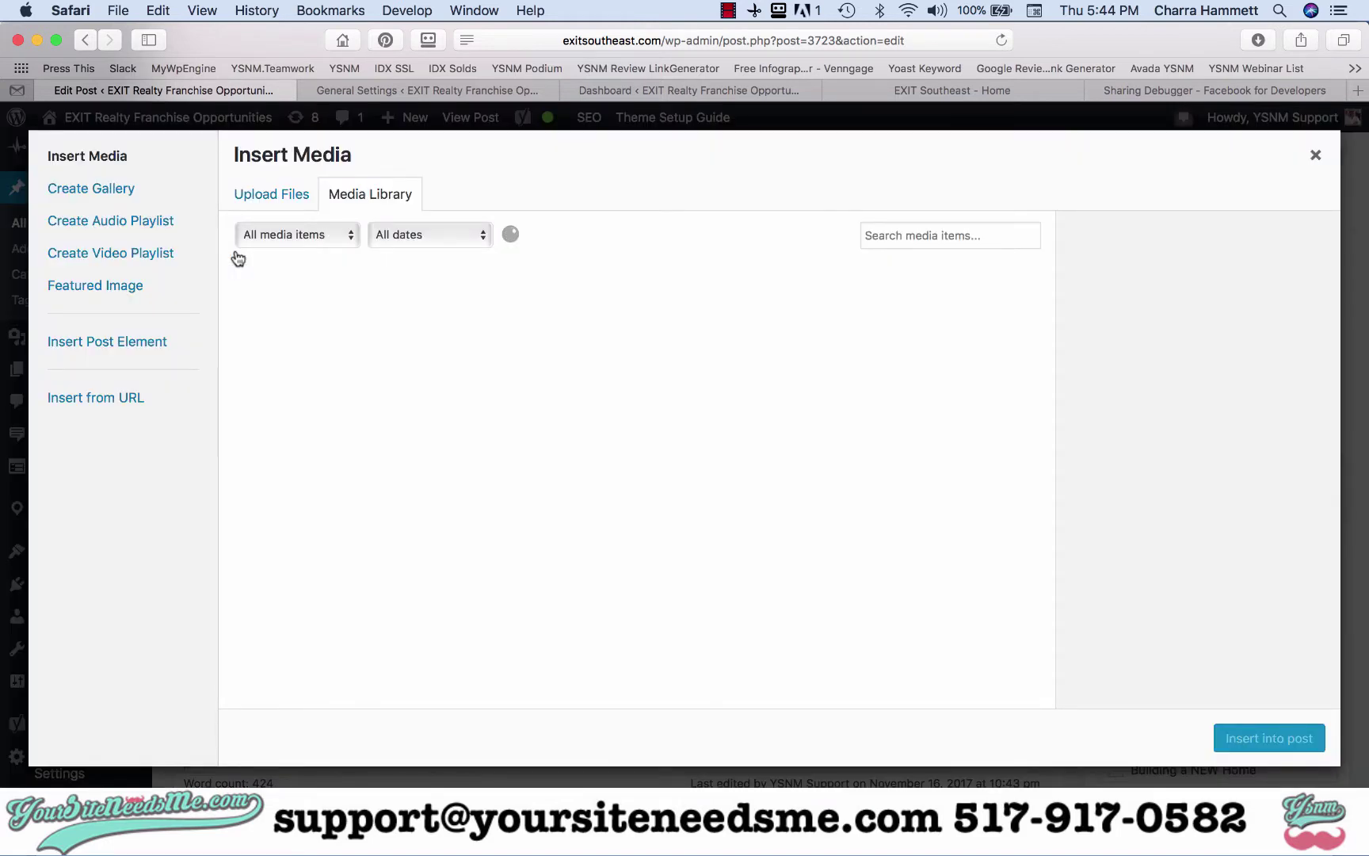
click(431, 332)
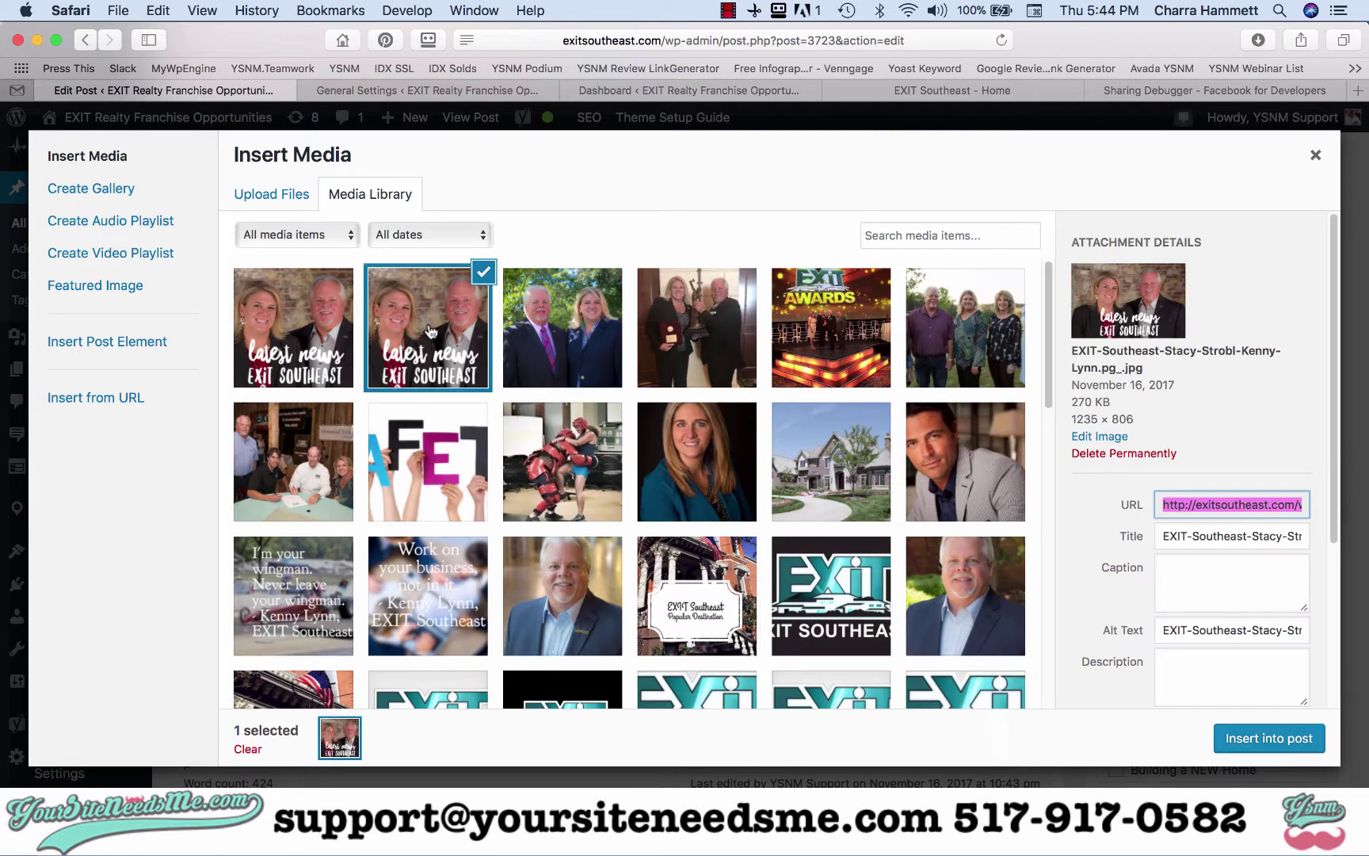
scroll(1173, 602, down, 5)
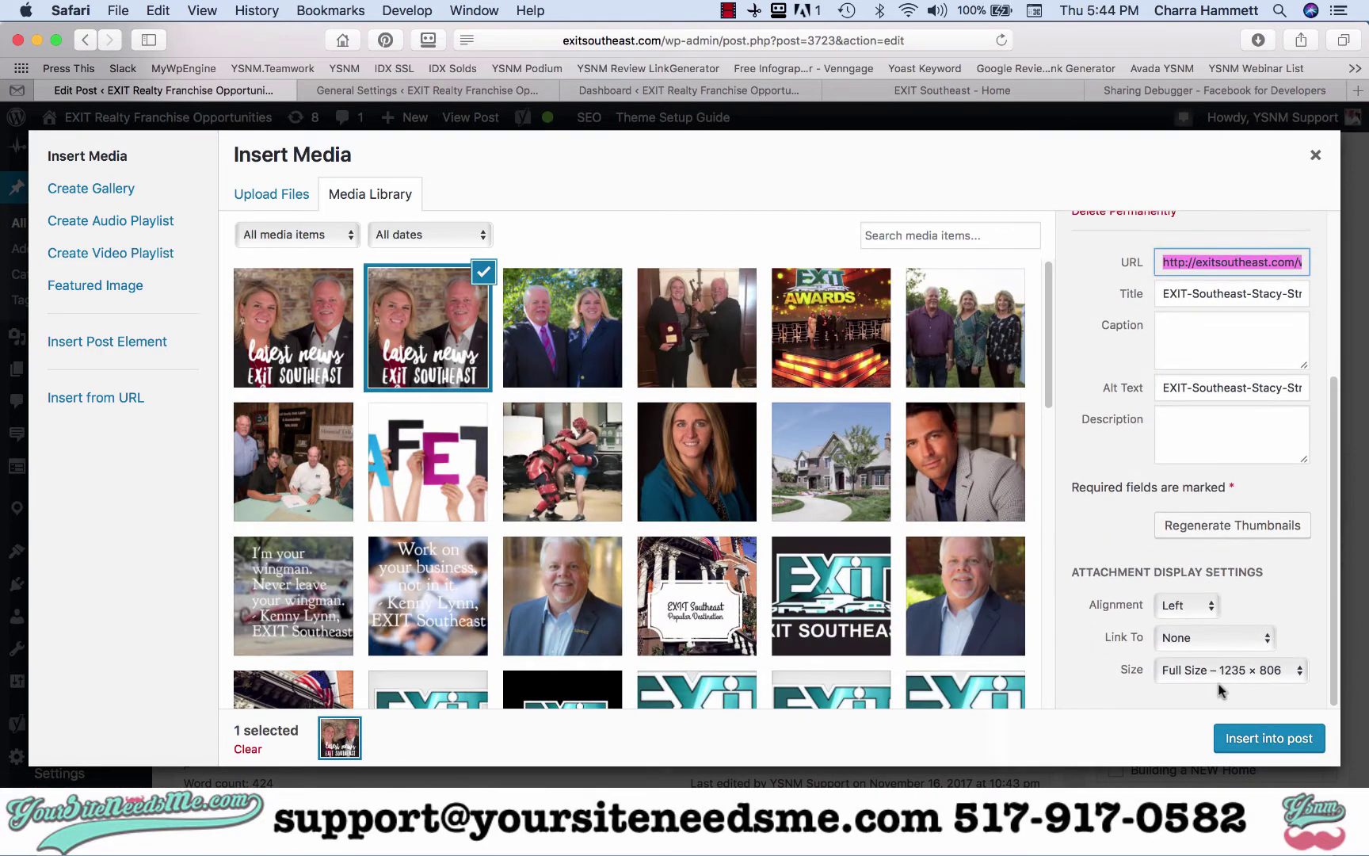
click(1197, 610)
click(1194, 642)
click(1268, 738)
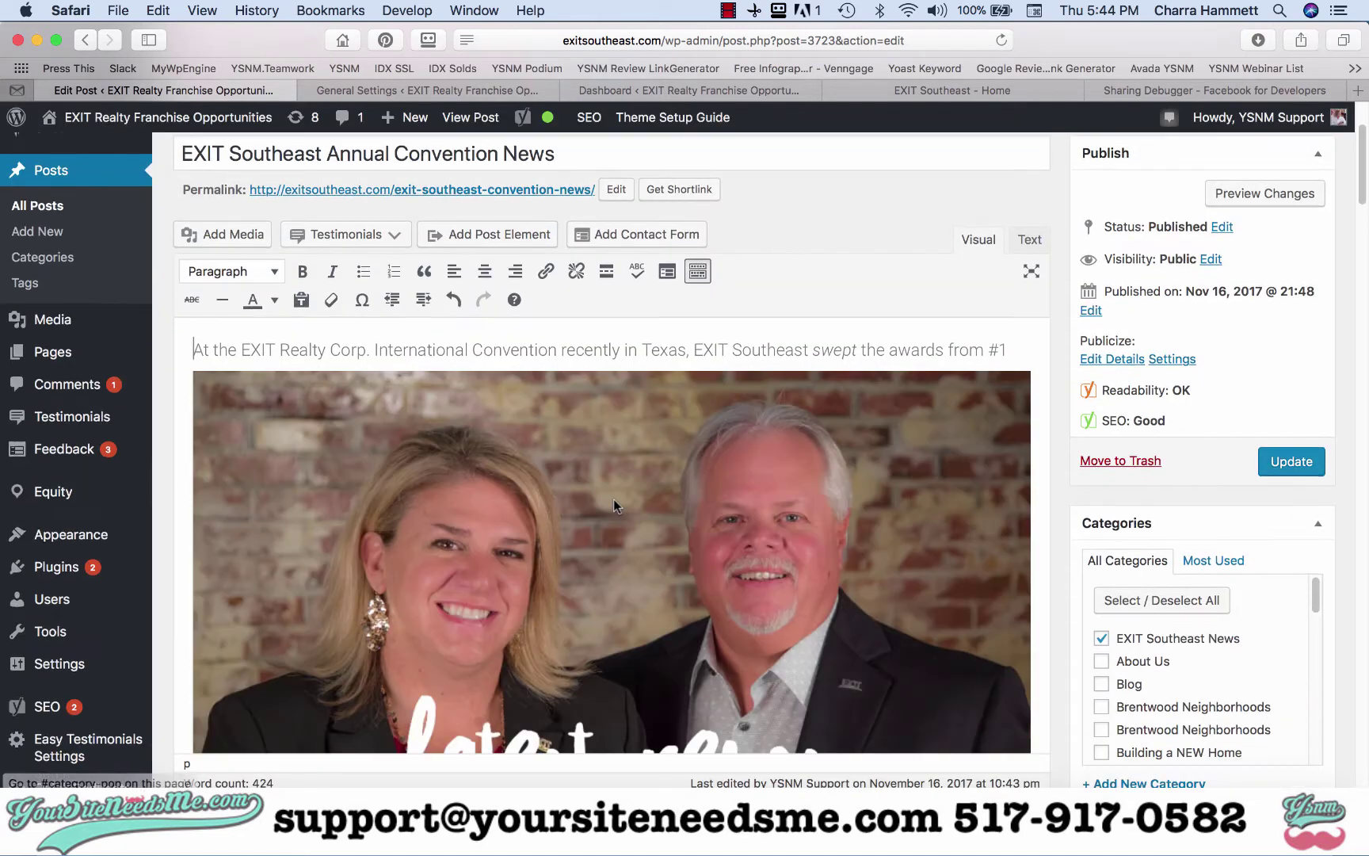
Give the inserted picture a custom size with a width of 300 px and apply the image changes
click(614, 498)
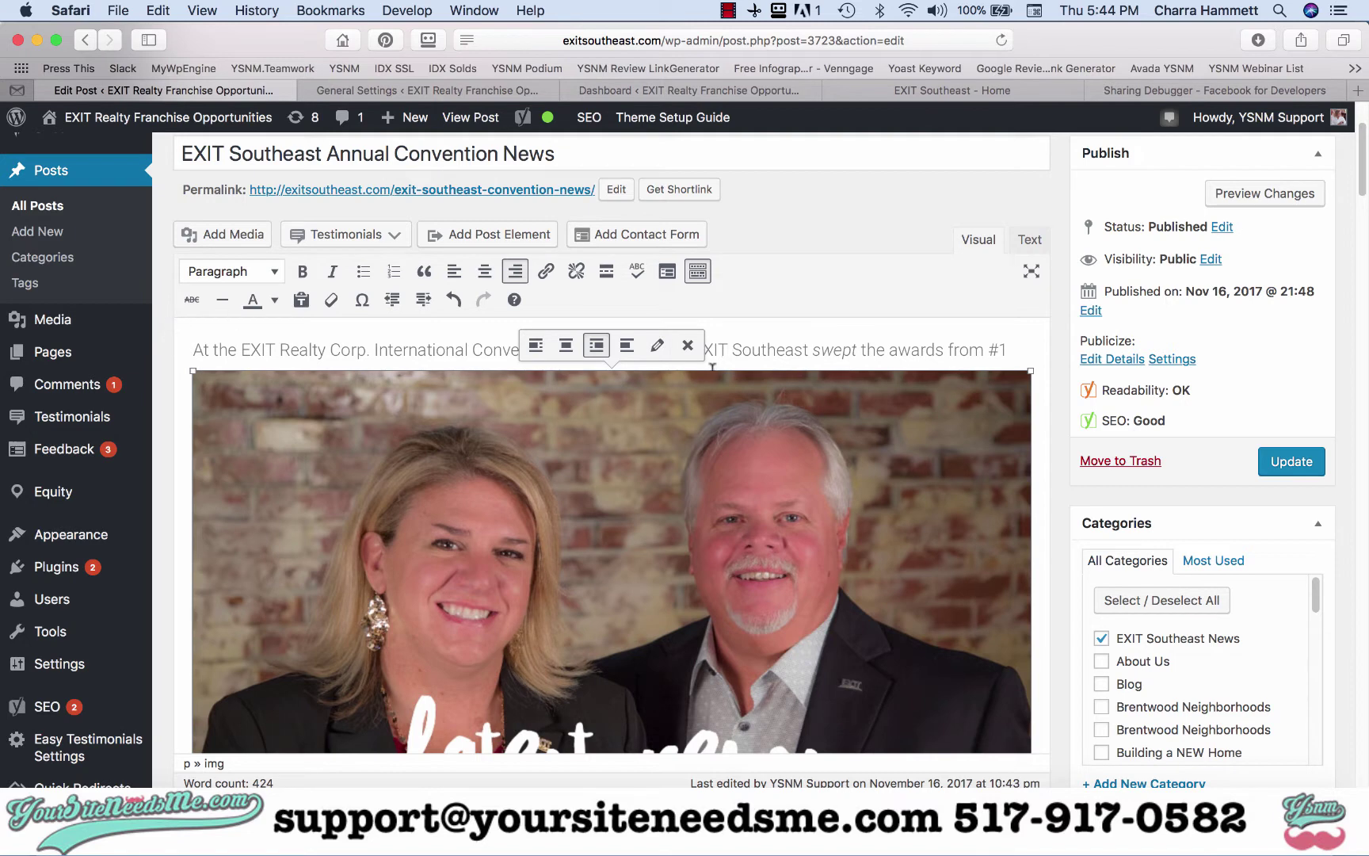
click(657, 353)
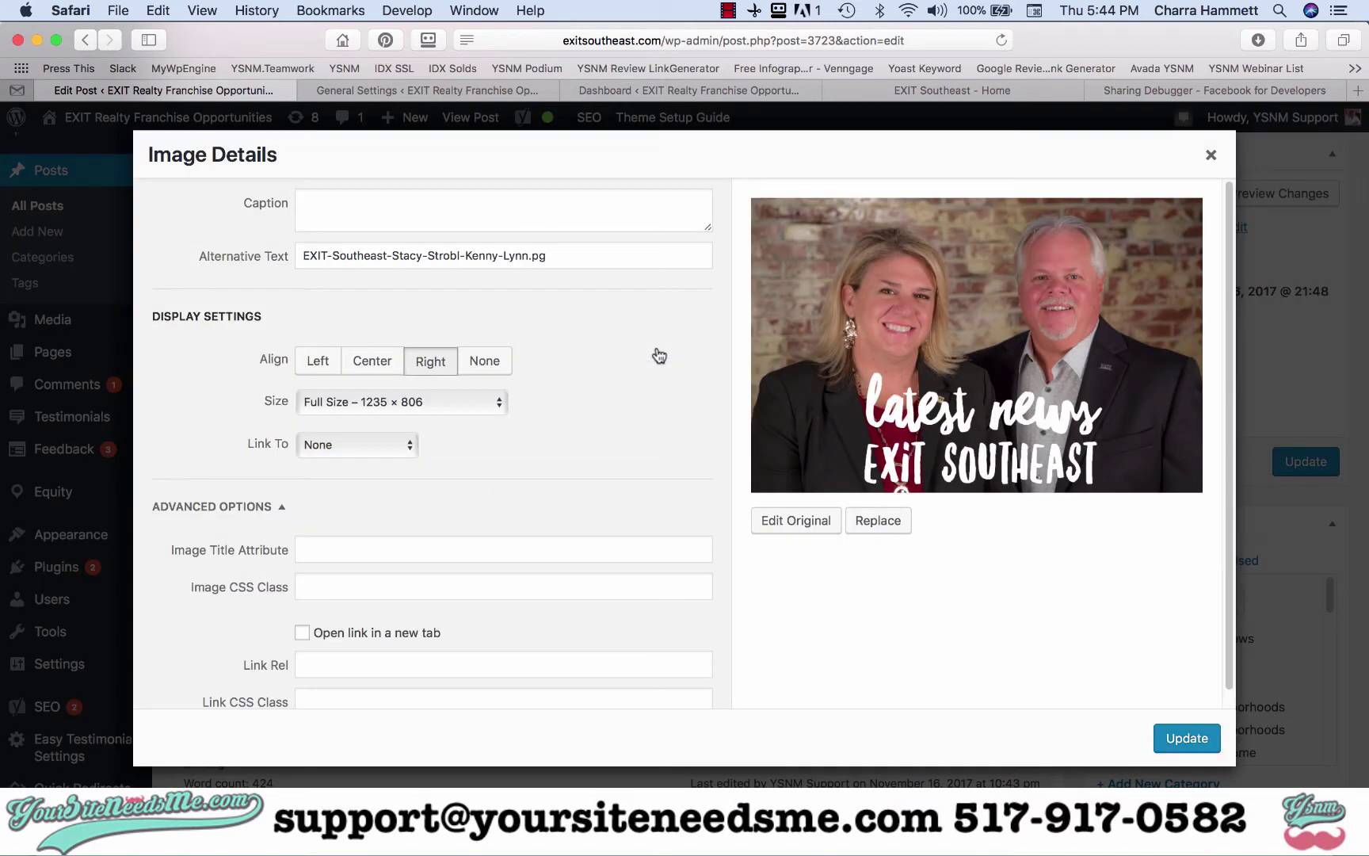
click(389, 404)
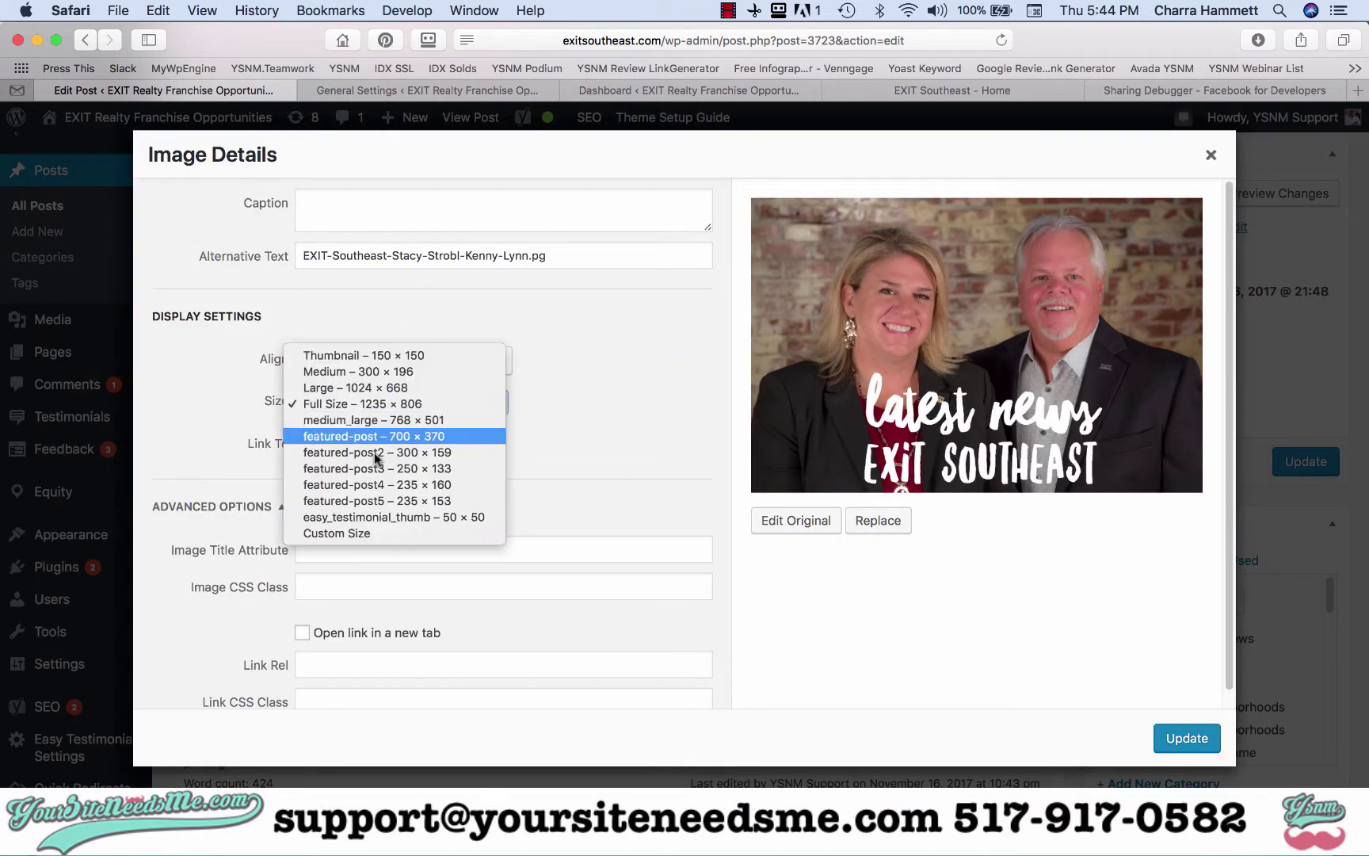
click(360, 531)
click(334, 458)
double_click(314, 453)
text(300)
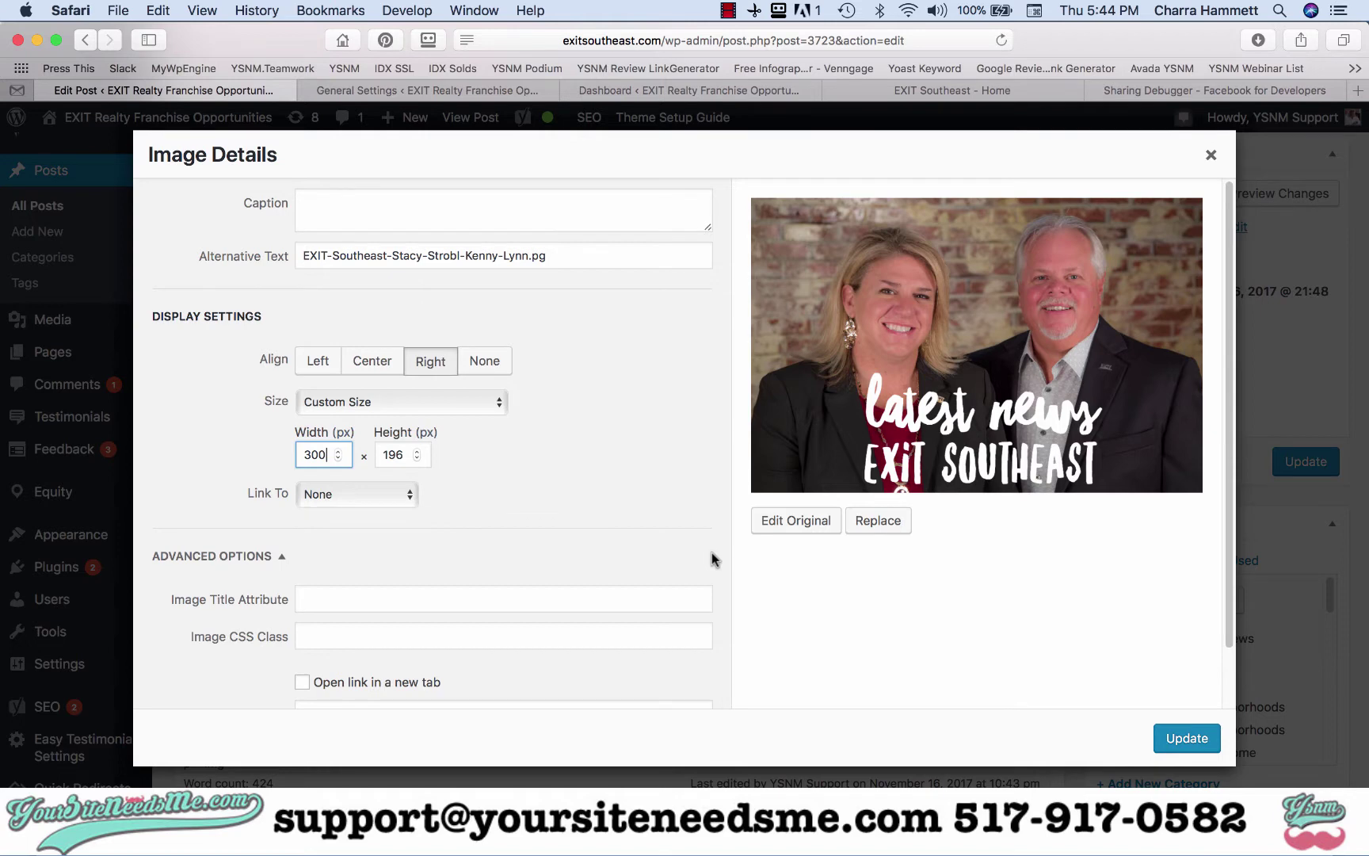
click(1187, 738)
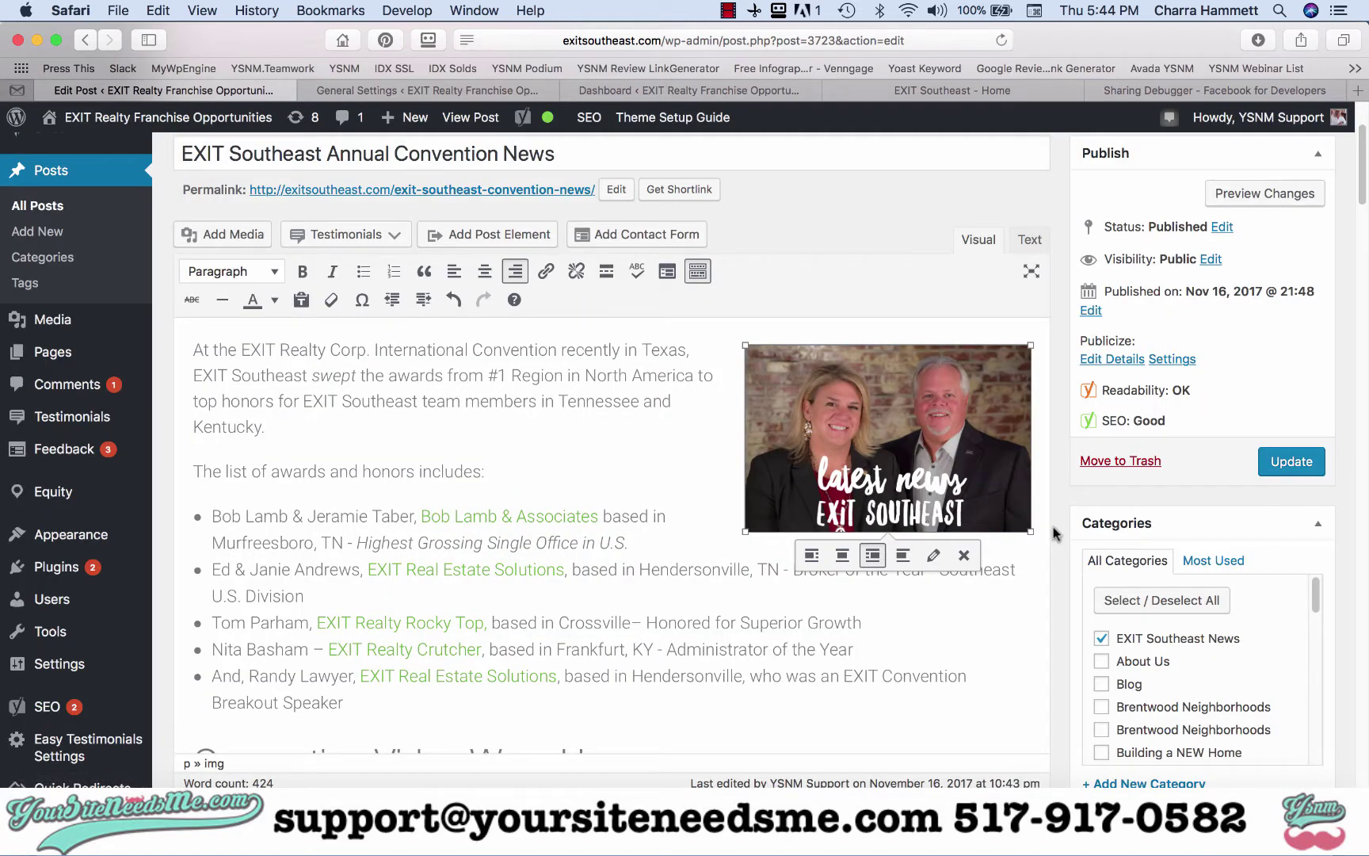
Check the inserted picture's source URL and its width and height in the post's HTML code, and update the post
click(1022, 569)
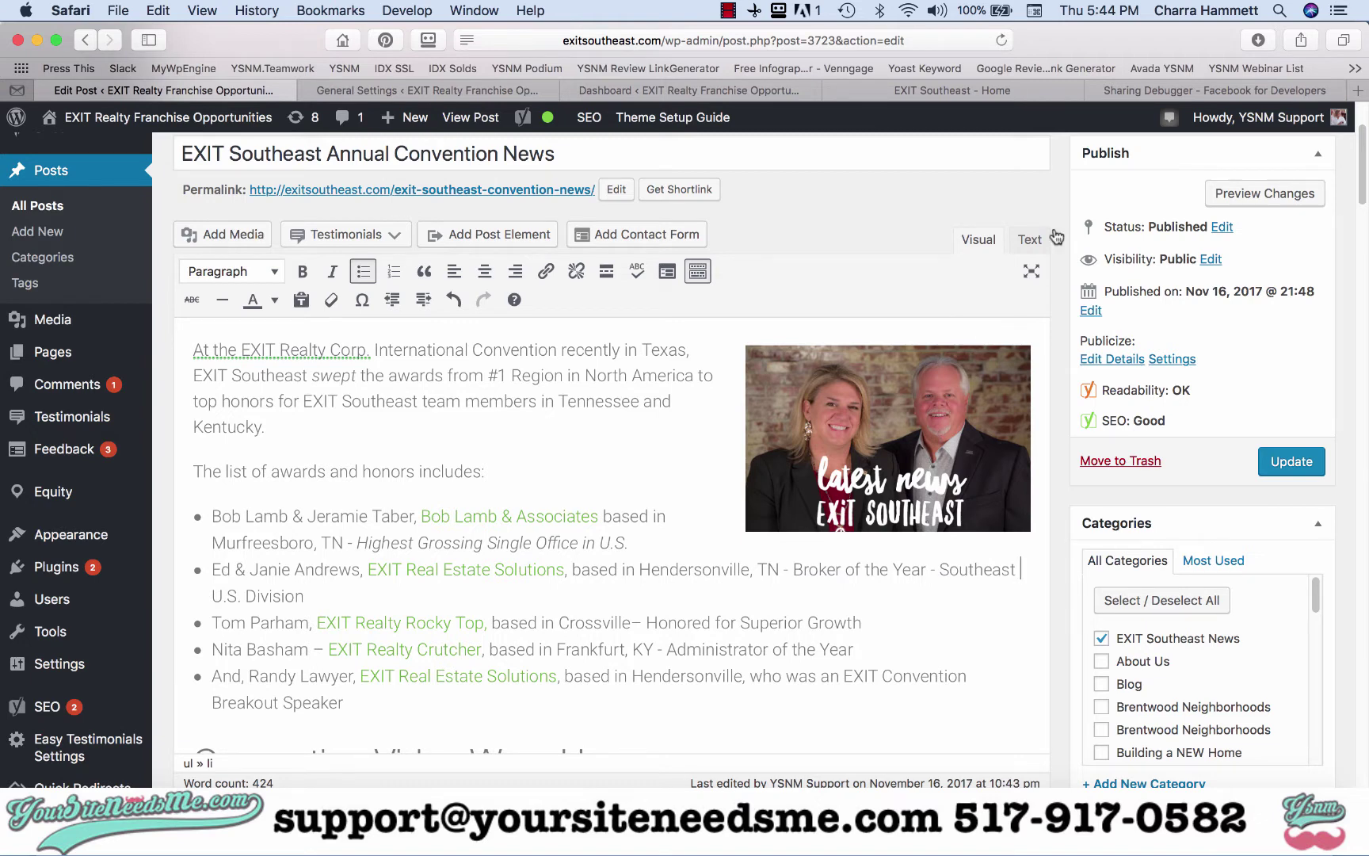
click(1028, 240)
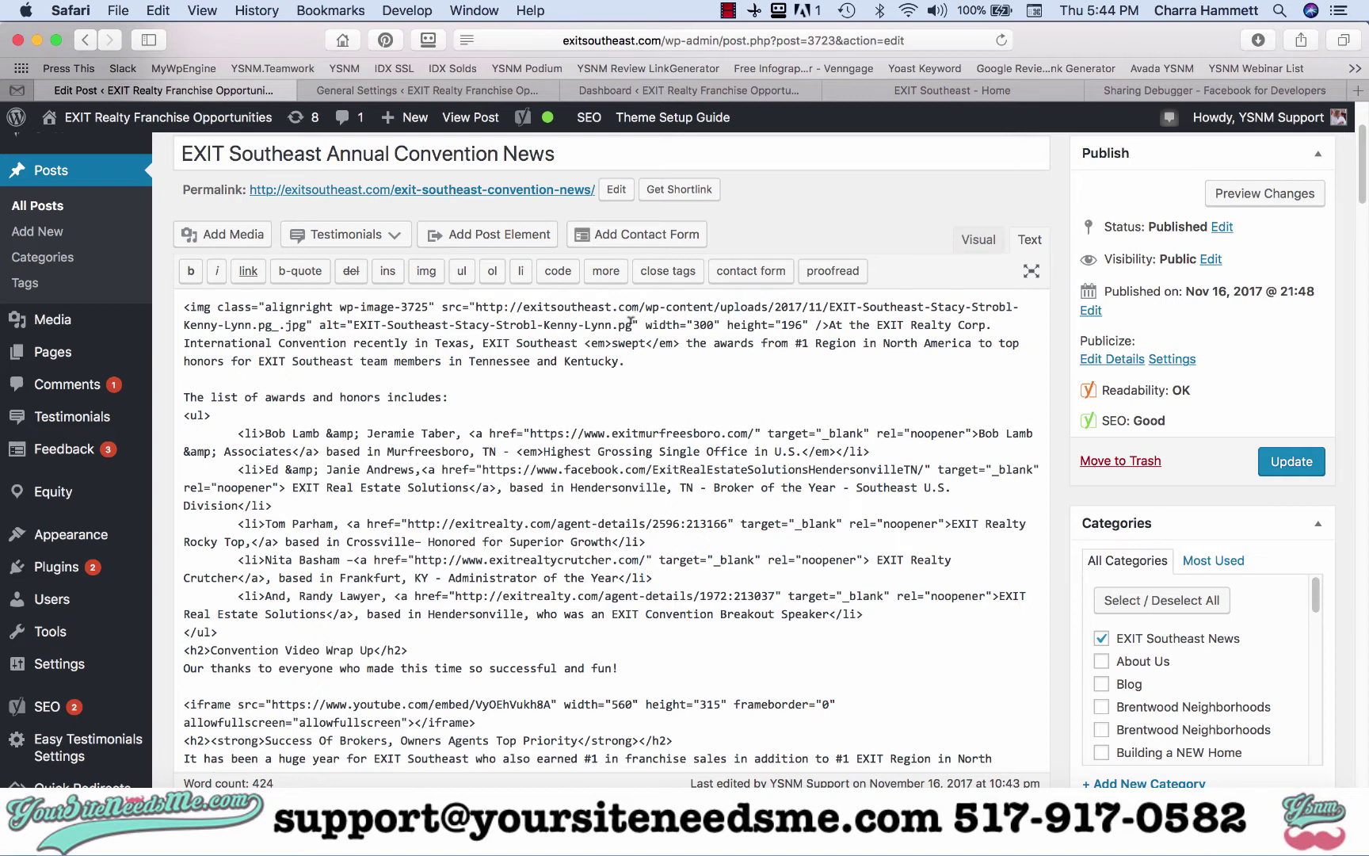
drag(307, 325, 476, 307)
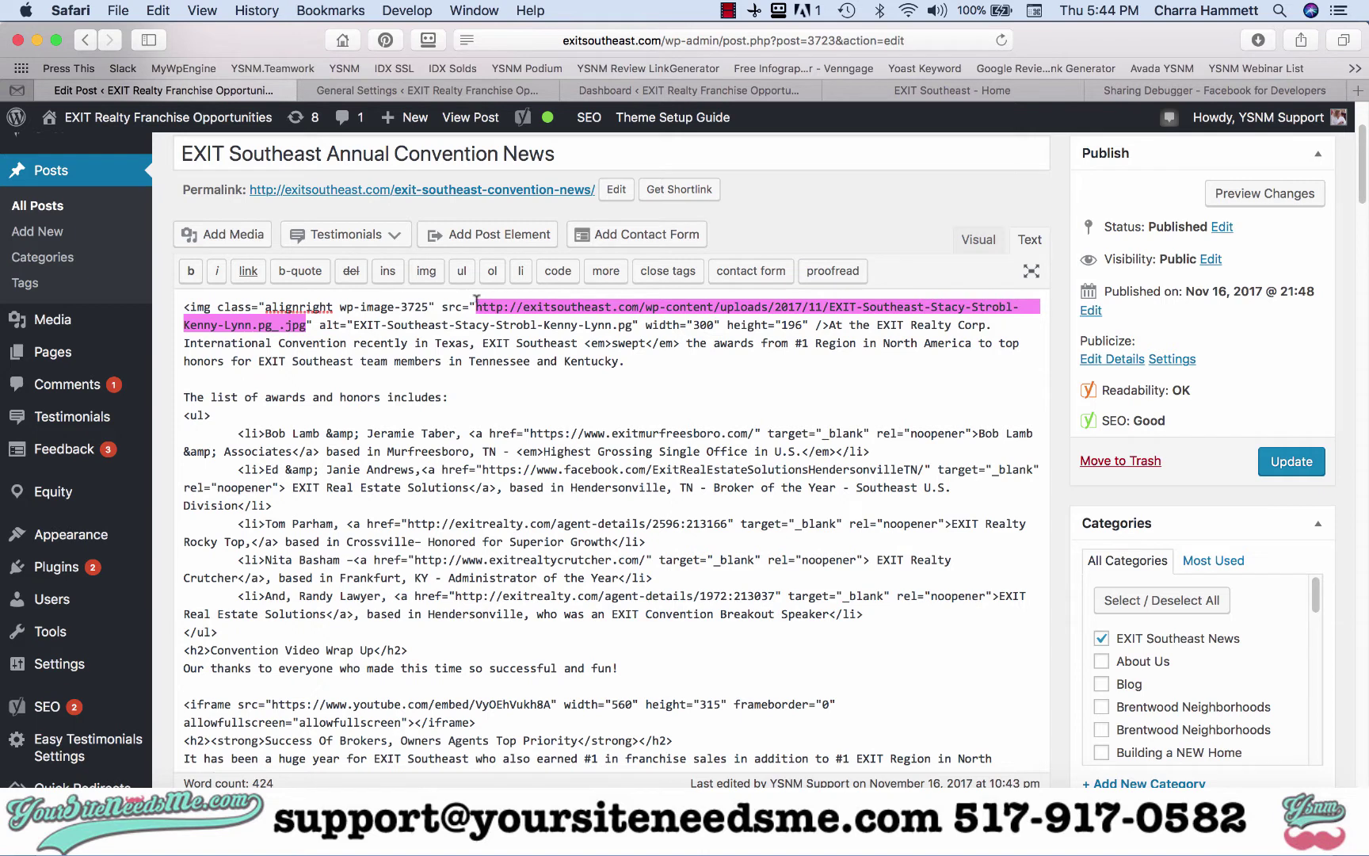
drag(646, 325, 809, 317)
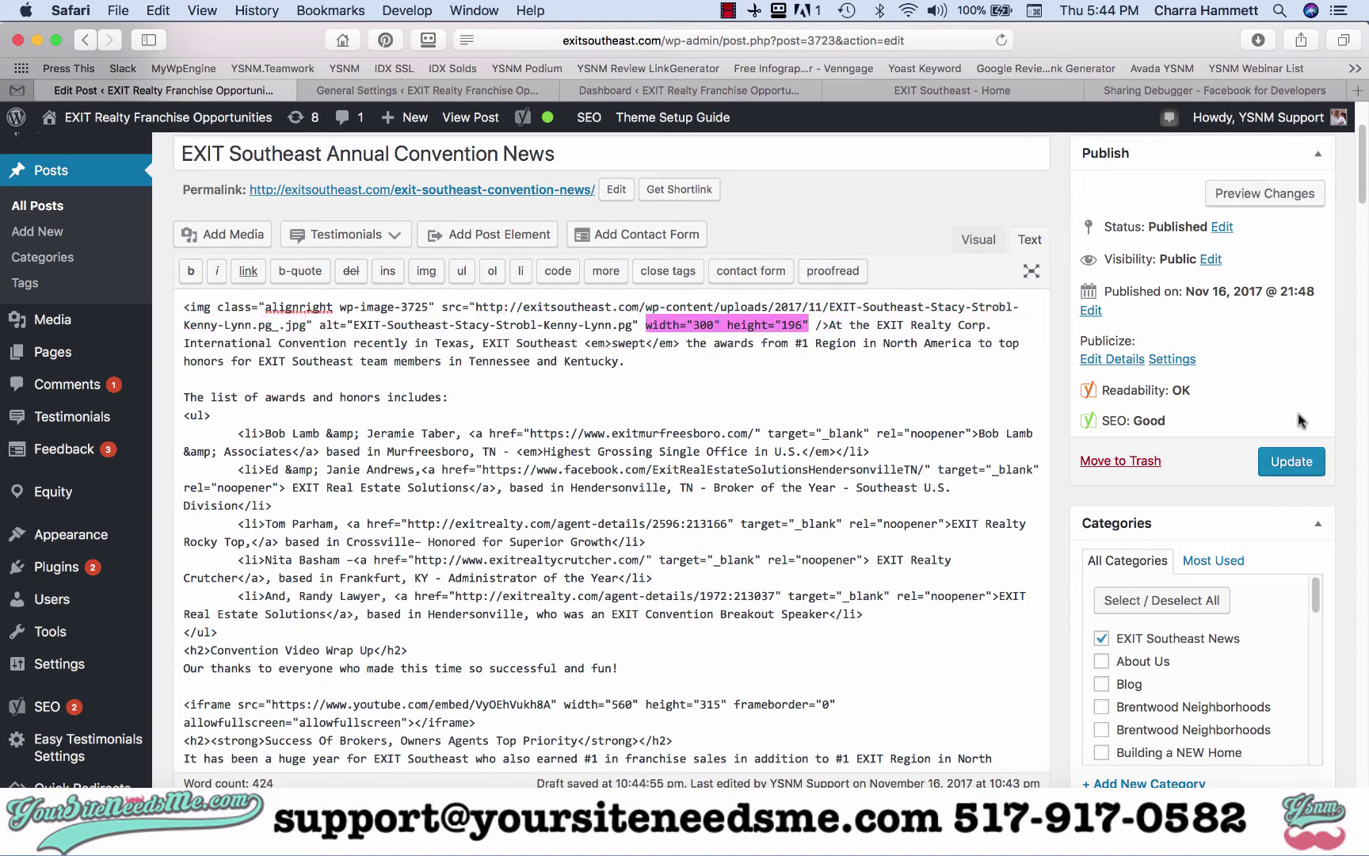
click(1290, 462)
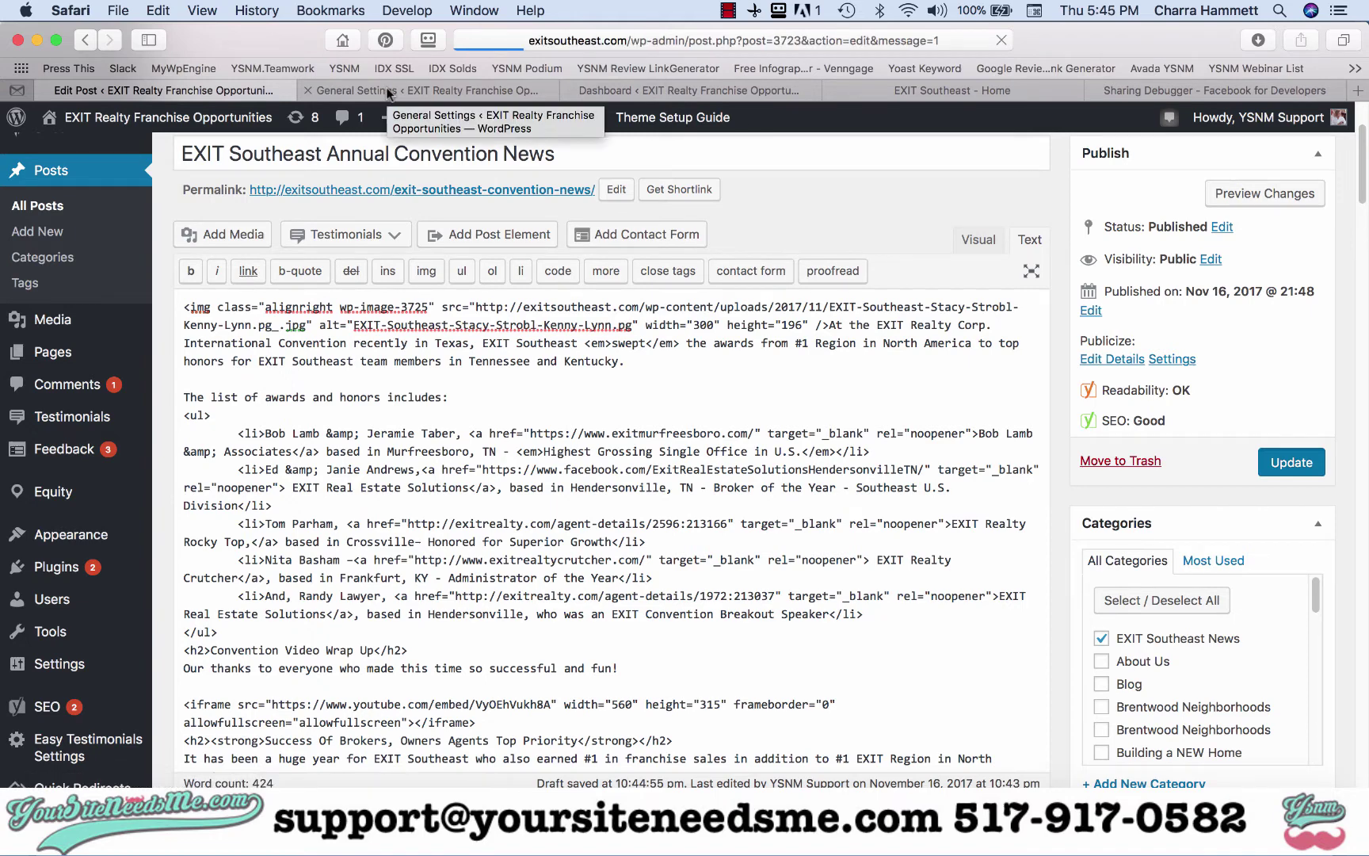
Purge all WP Engine caches once more and rescrape the convention news URL in the Sharing Debugger
click(388, 94)
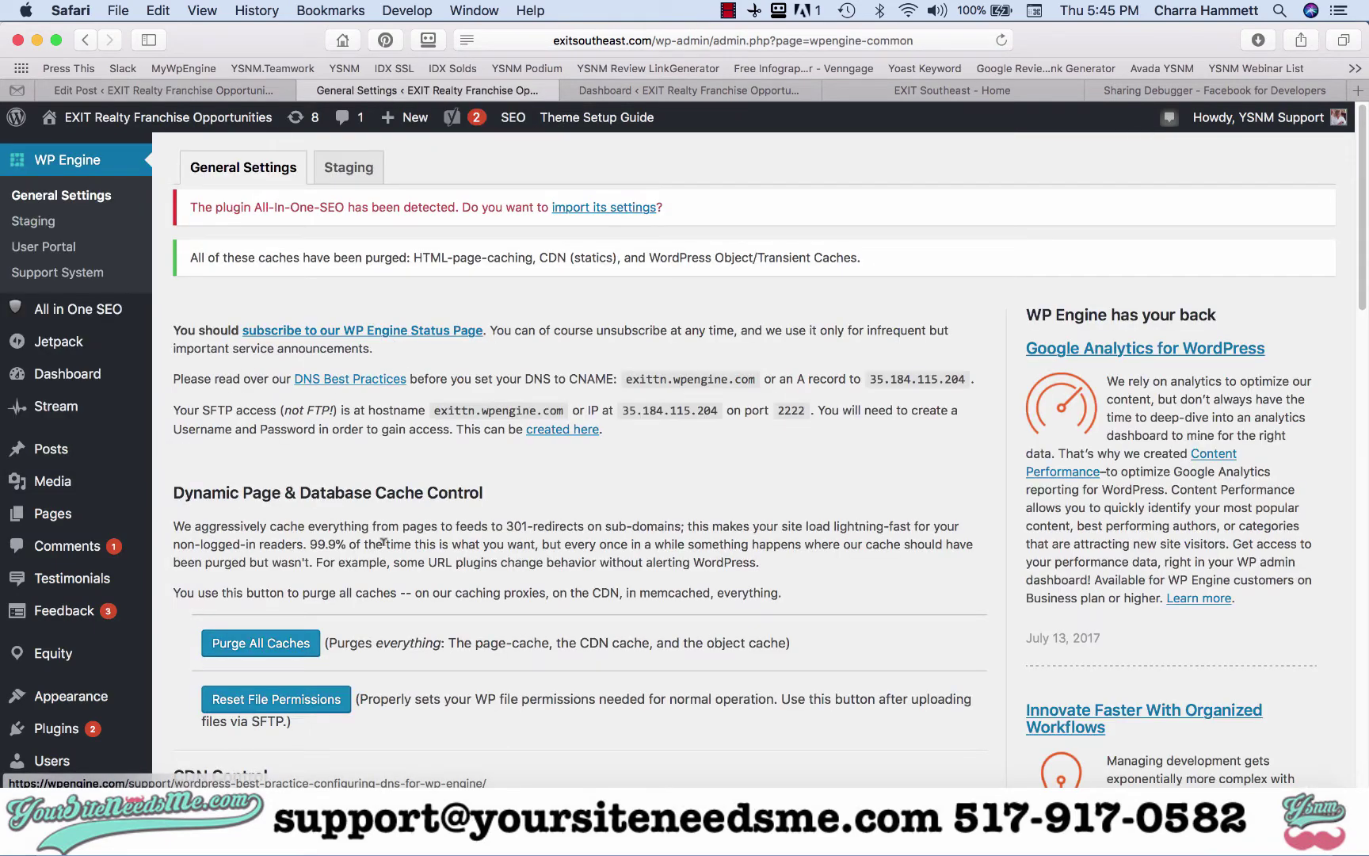
click(281, 642)
click(859, 439)
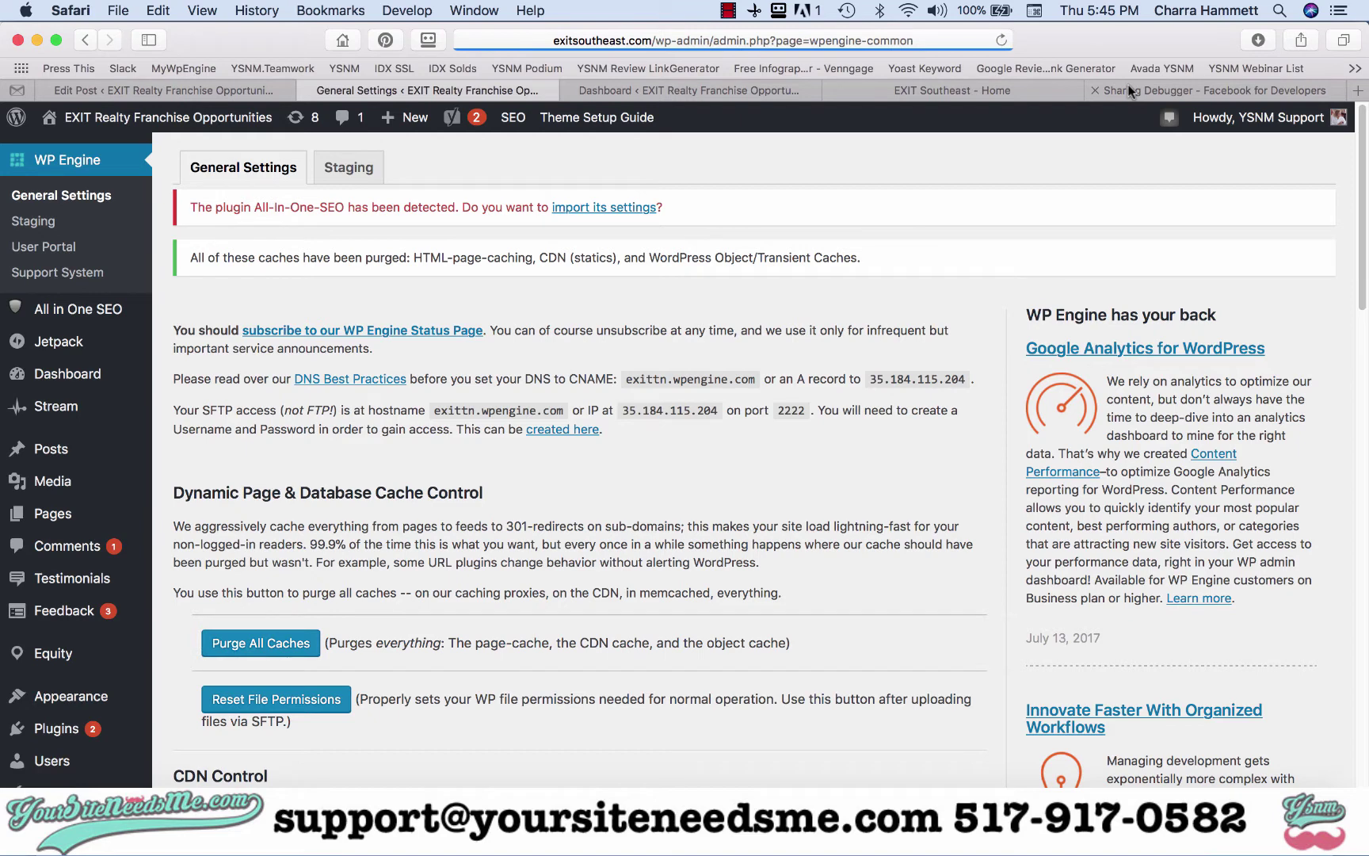
click(1129, 90)
click(499, 210)
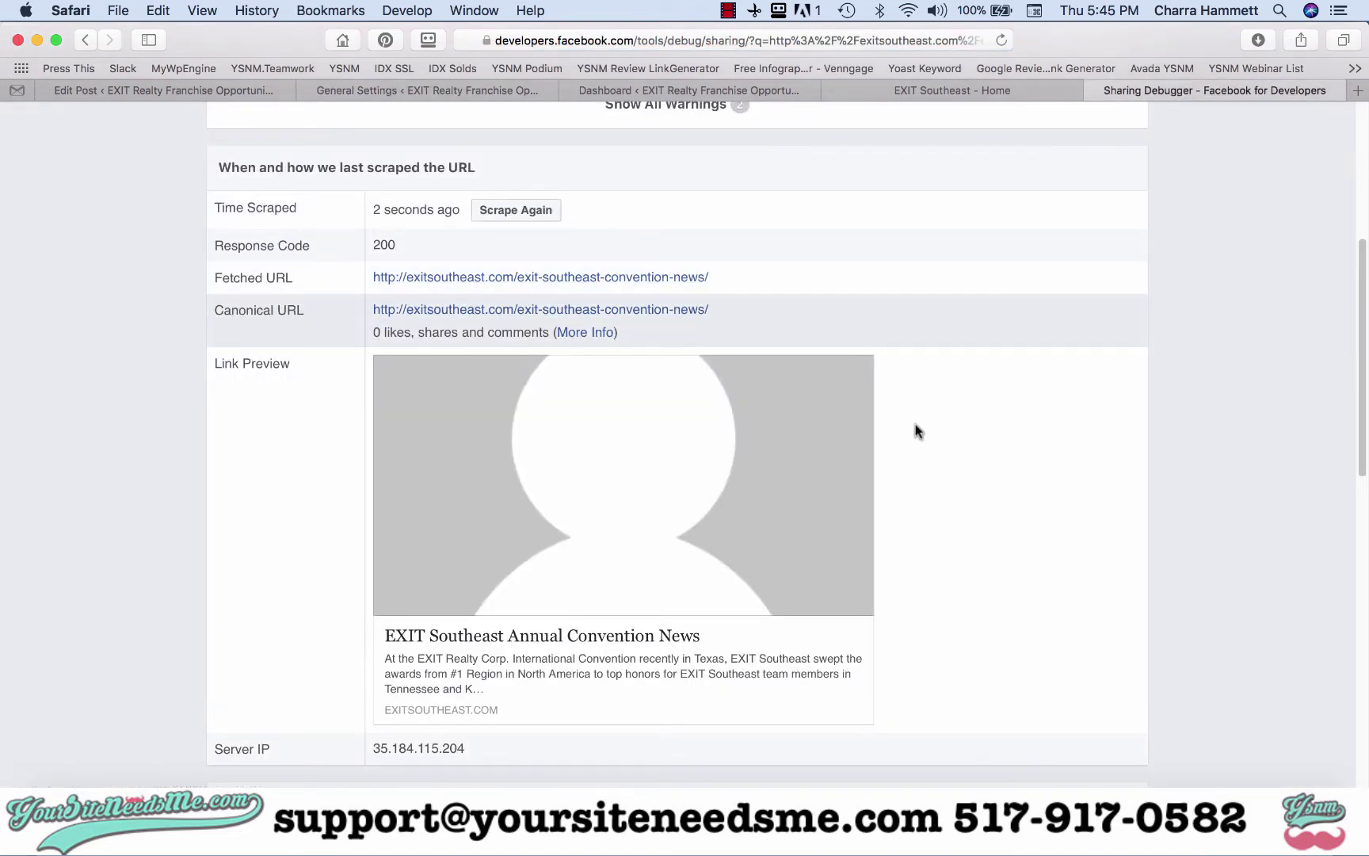
Return to the post editor and open the Social Settings of the All in One SEO Pack
click(199, 89)
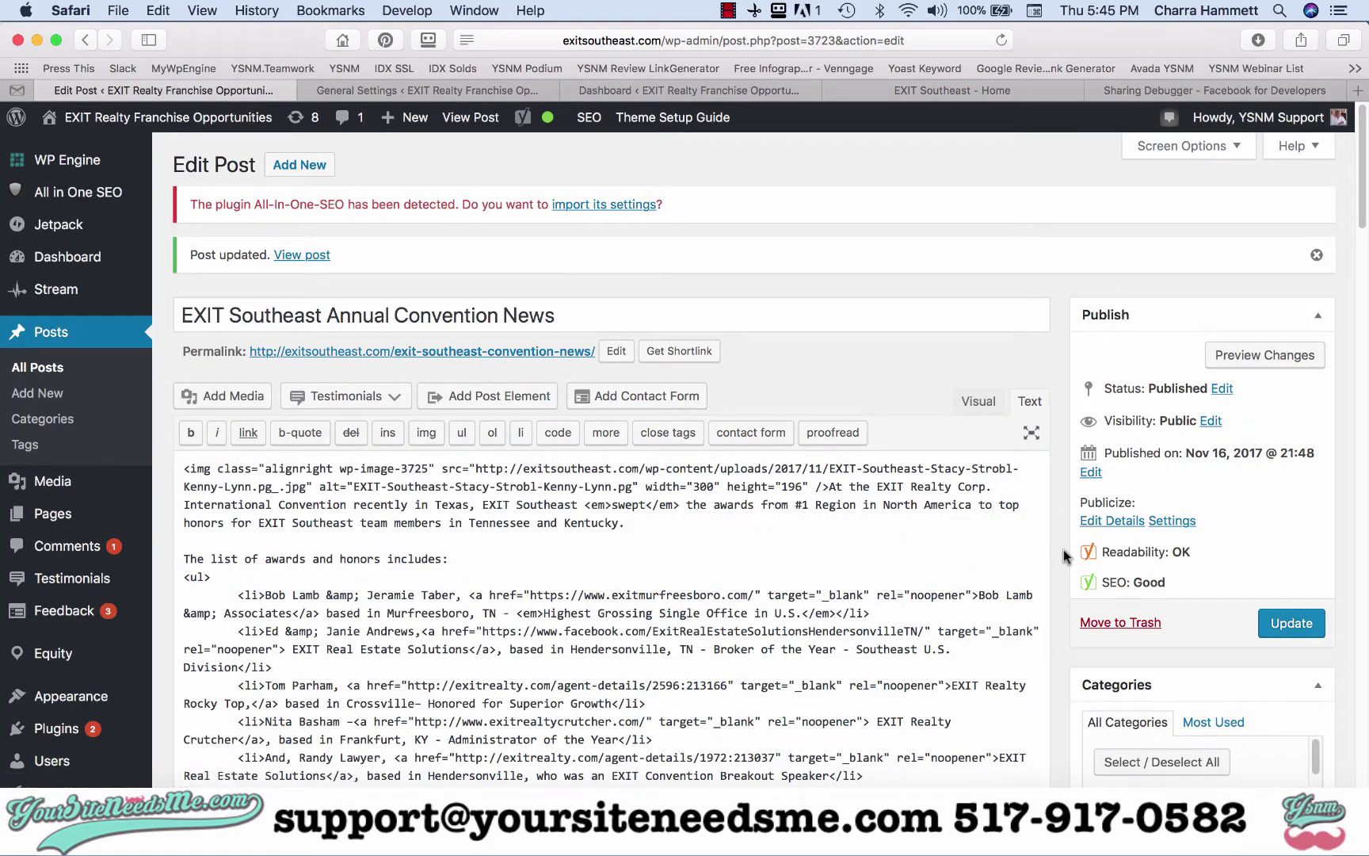
scroll(1065, 556, down, 15)
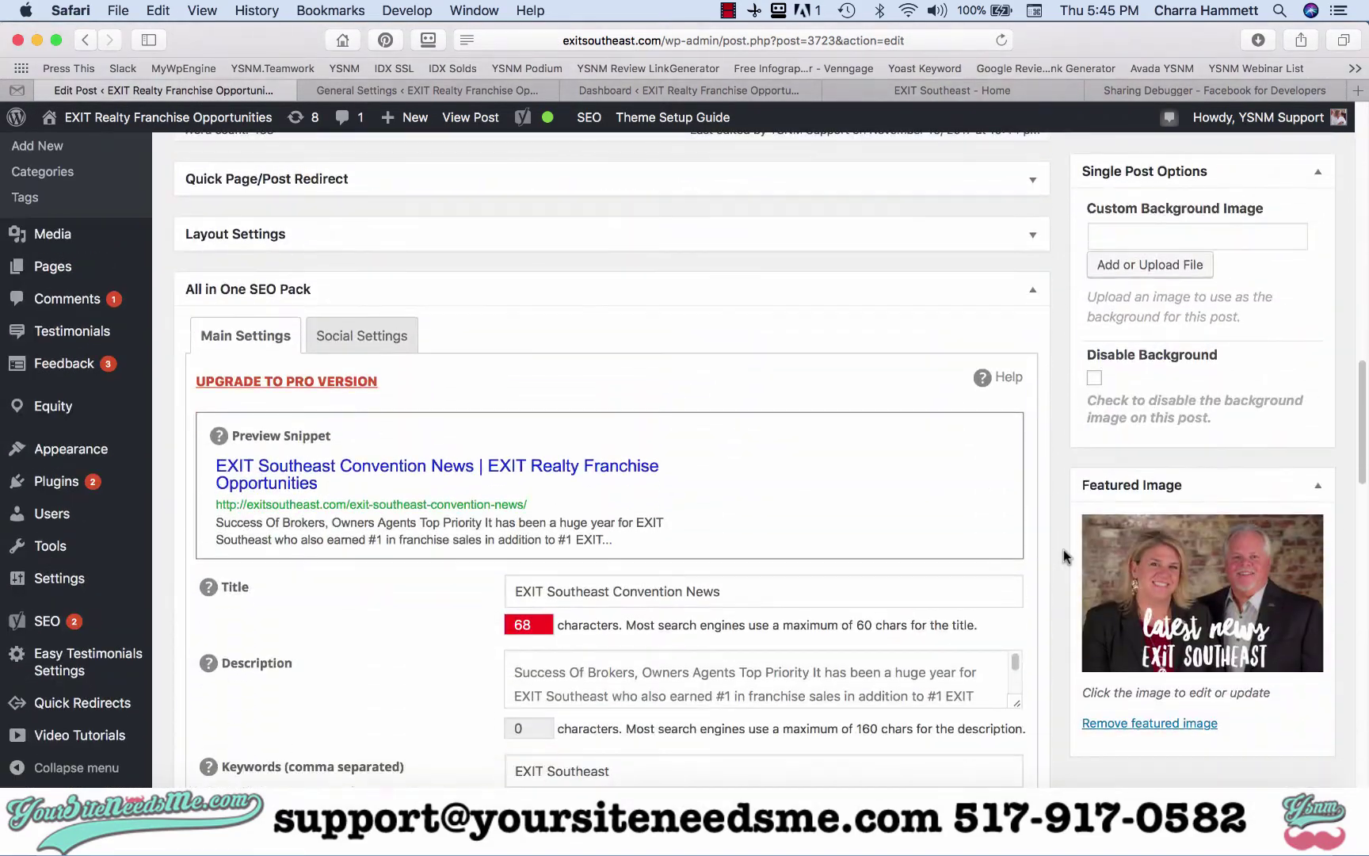
scroll(1063, 549, up, 3)
scroll(1064, 549, down, 5)
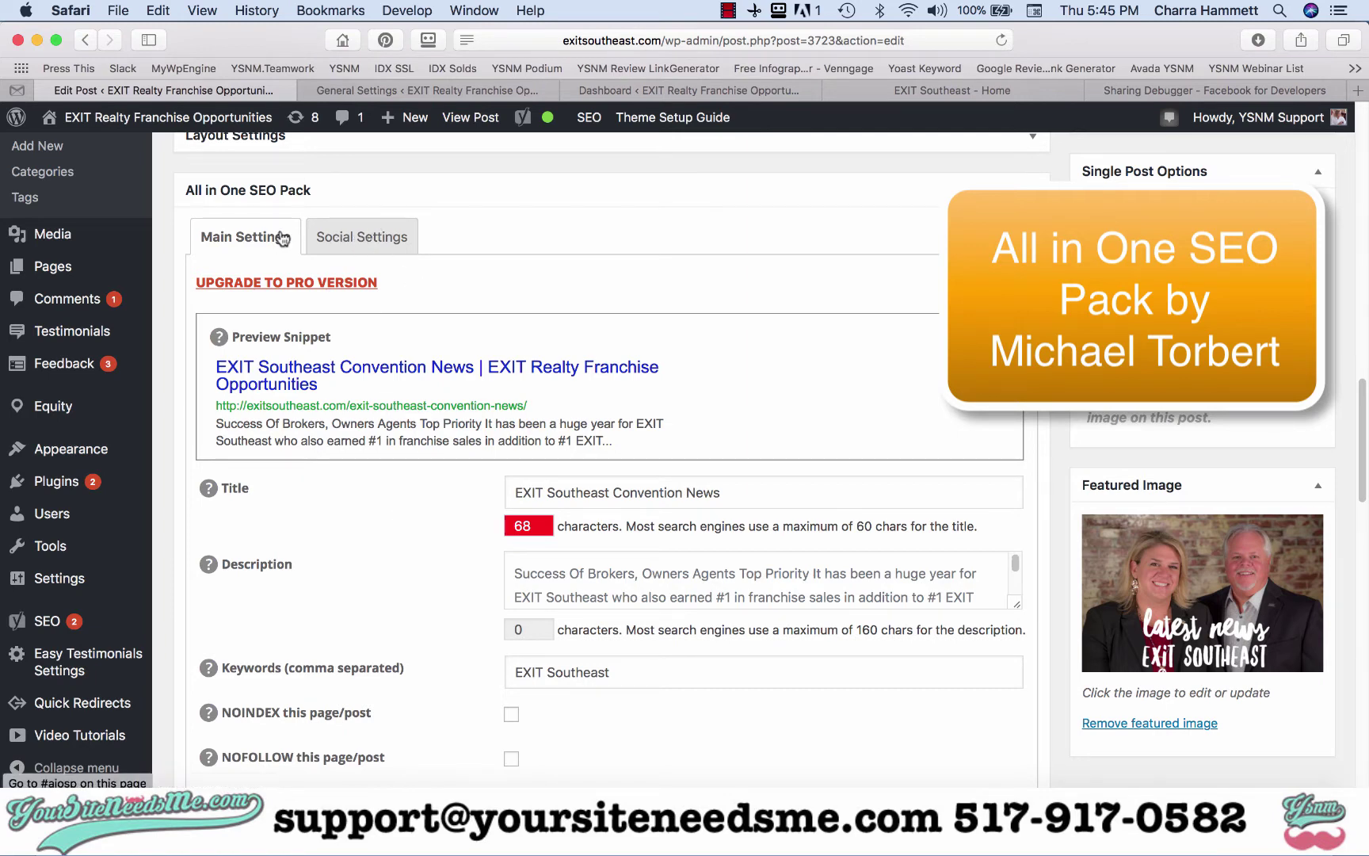
click(365, 243)
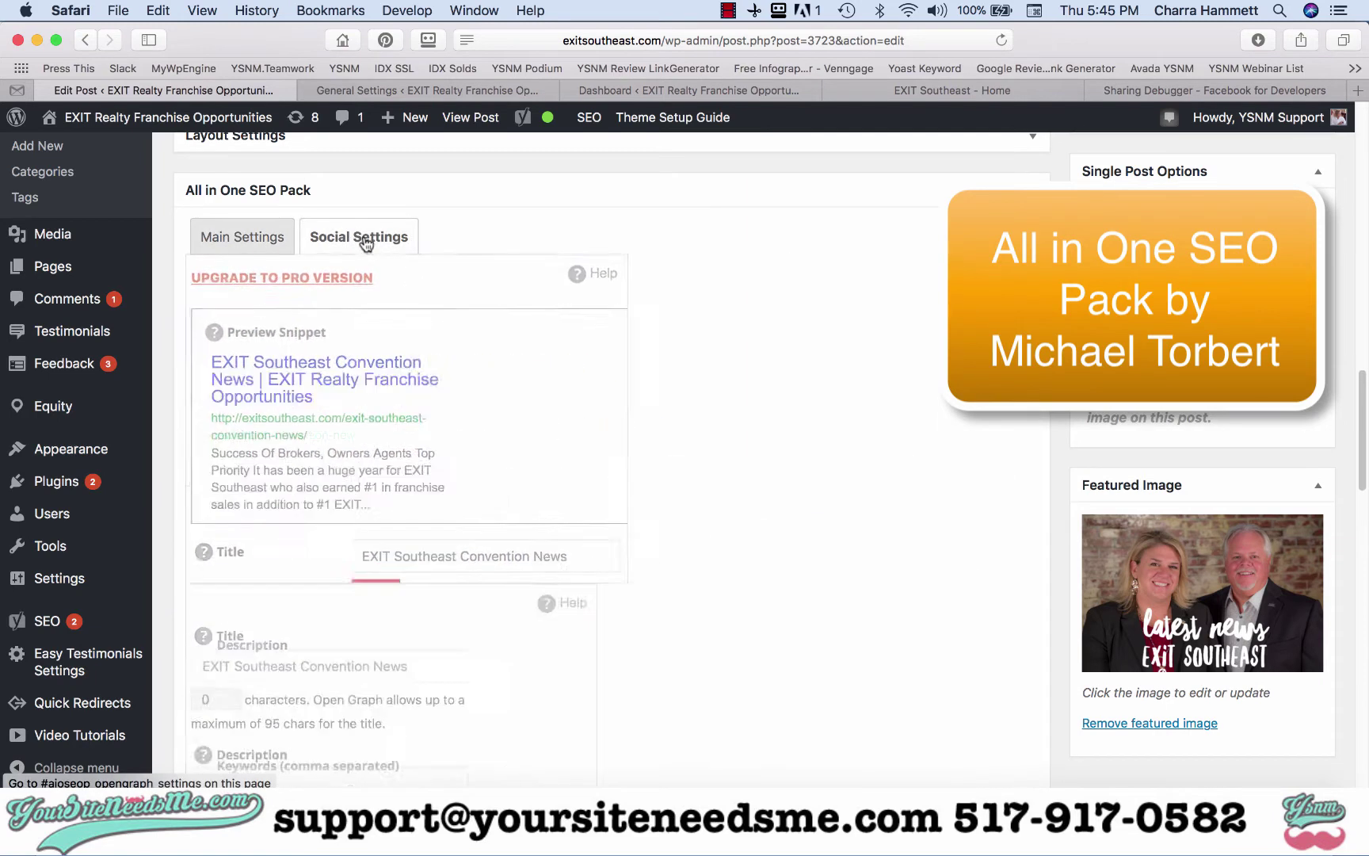
Copy the post title "EXIT Southeast Annual Convention News" into the Title field of the Social Settings
click(526, 315)
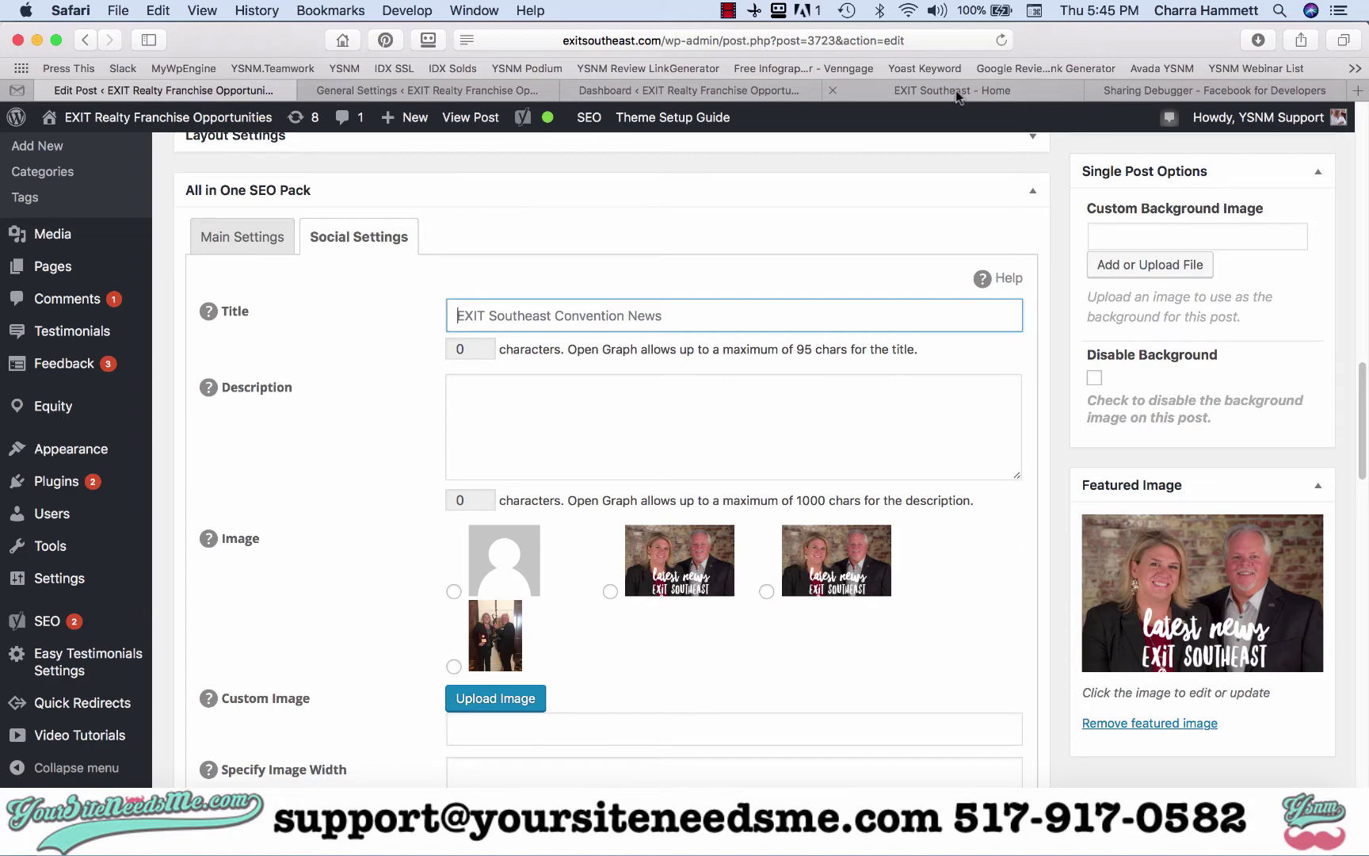
scroll(361, 359, up, 15)
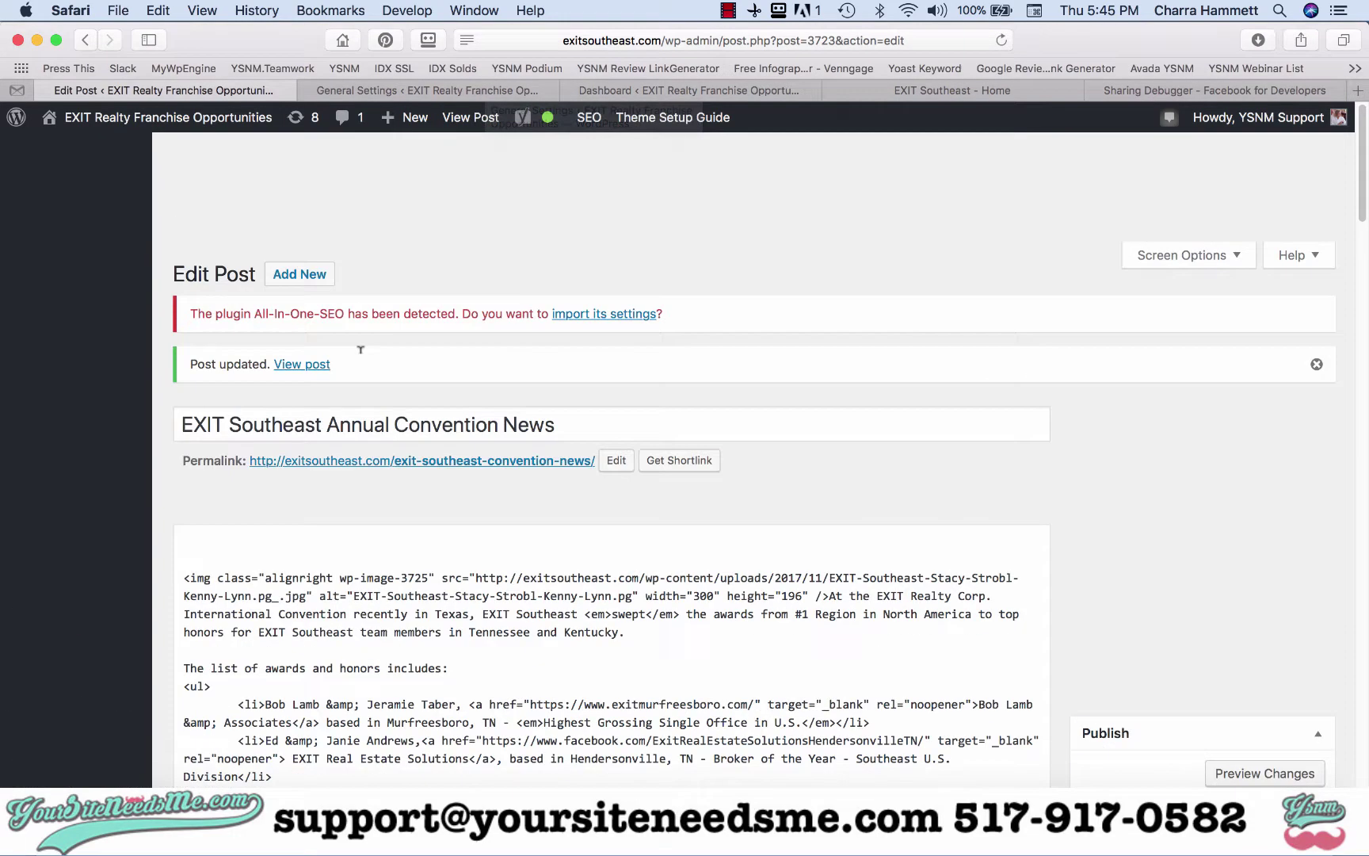
click(399, 313)
key(super+a)
key(super+c)
scroll(717, 395, down, 15)
scroll(645, 329, up, 3)
click(645, 328)
key(super+v)
Copy the post's opening paragraph, without the image code, into the Description field of the Social Settings
scroll(522, 437, up, 15)
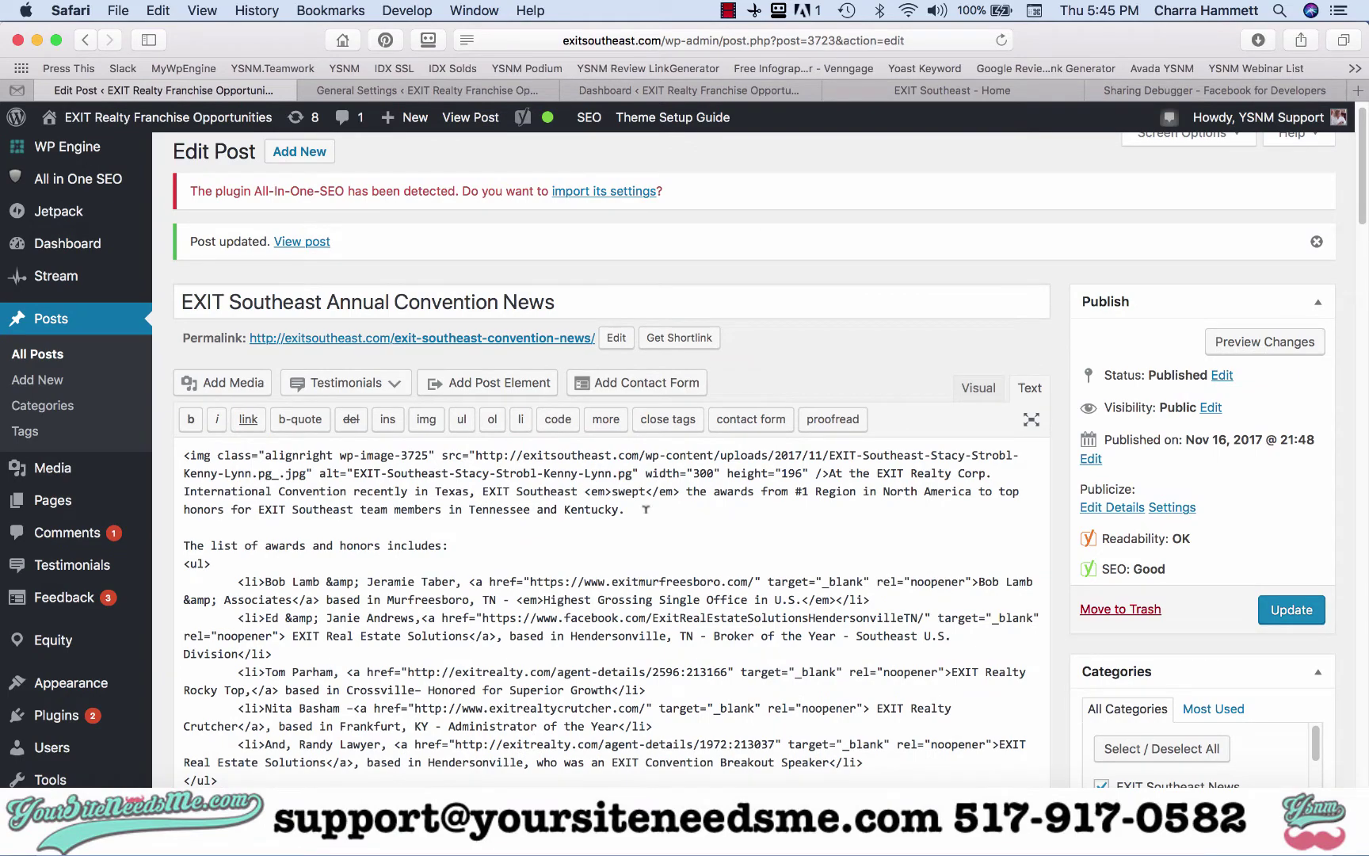
drag(716, 504, 824, 473)
key(super+c)
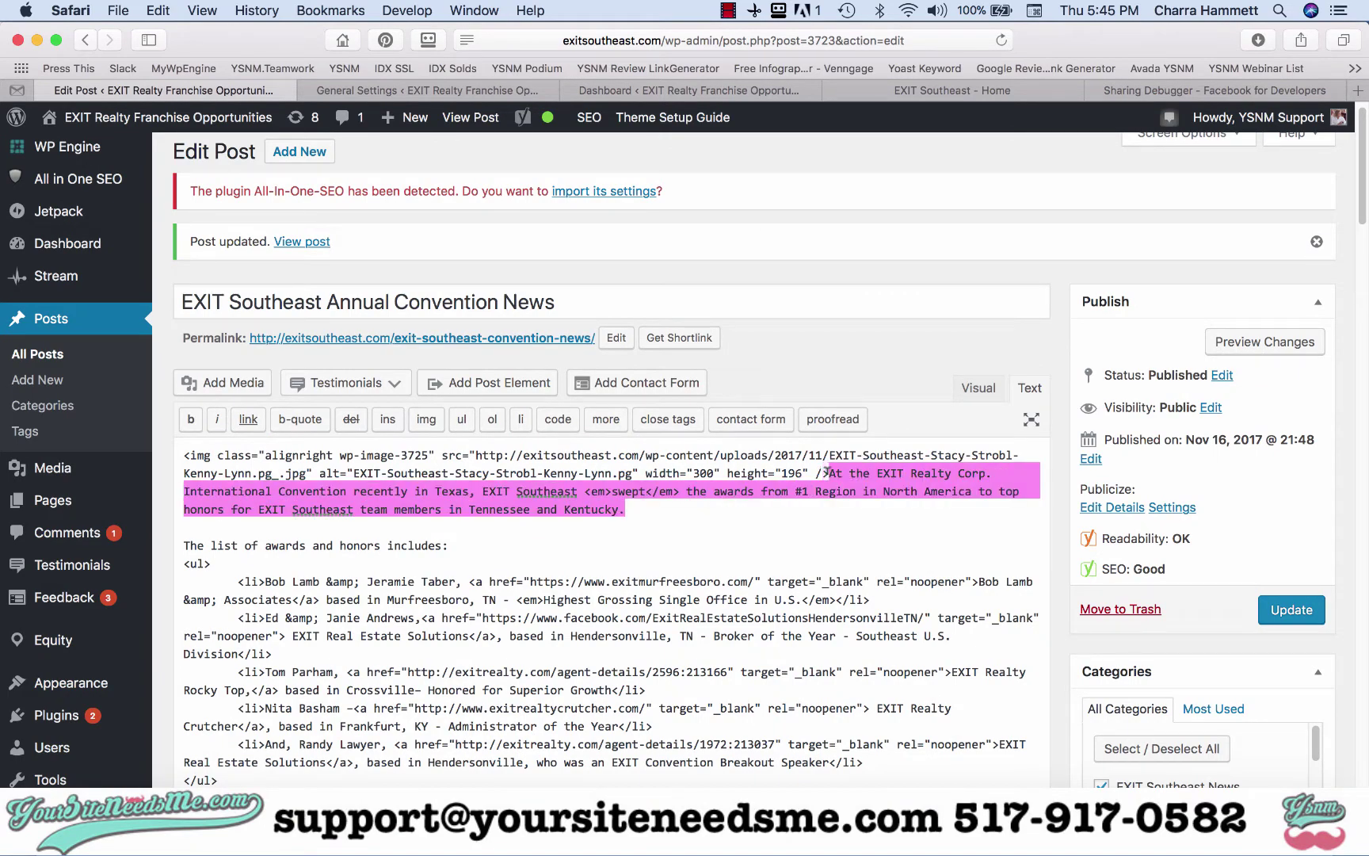
scroll(553, 590, down, 20)
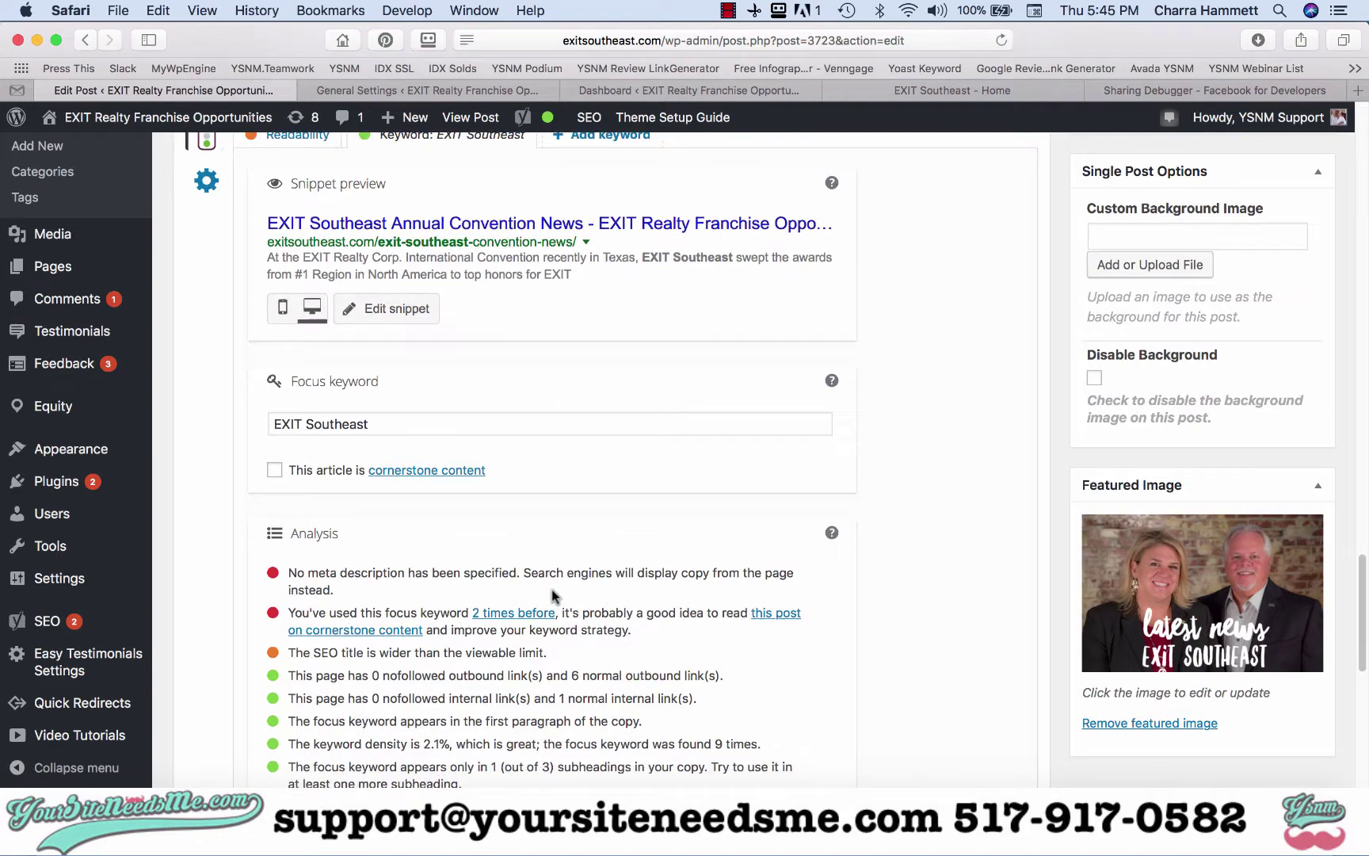
scroll(552, 596, up, 8)
scroll(552, 596, up, 8)
click(531, 422)
key(super+v)
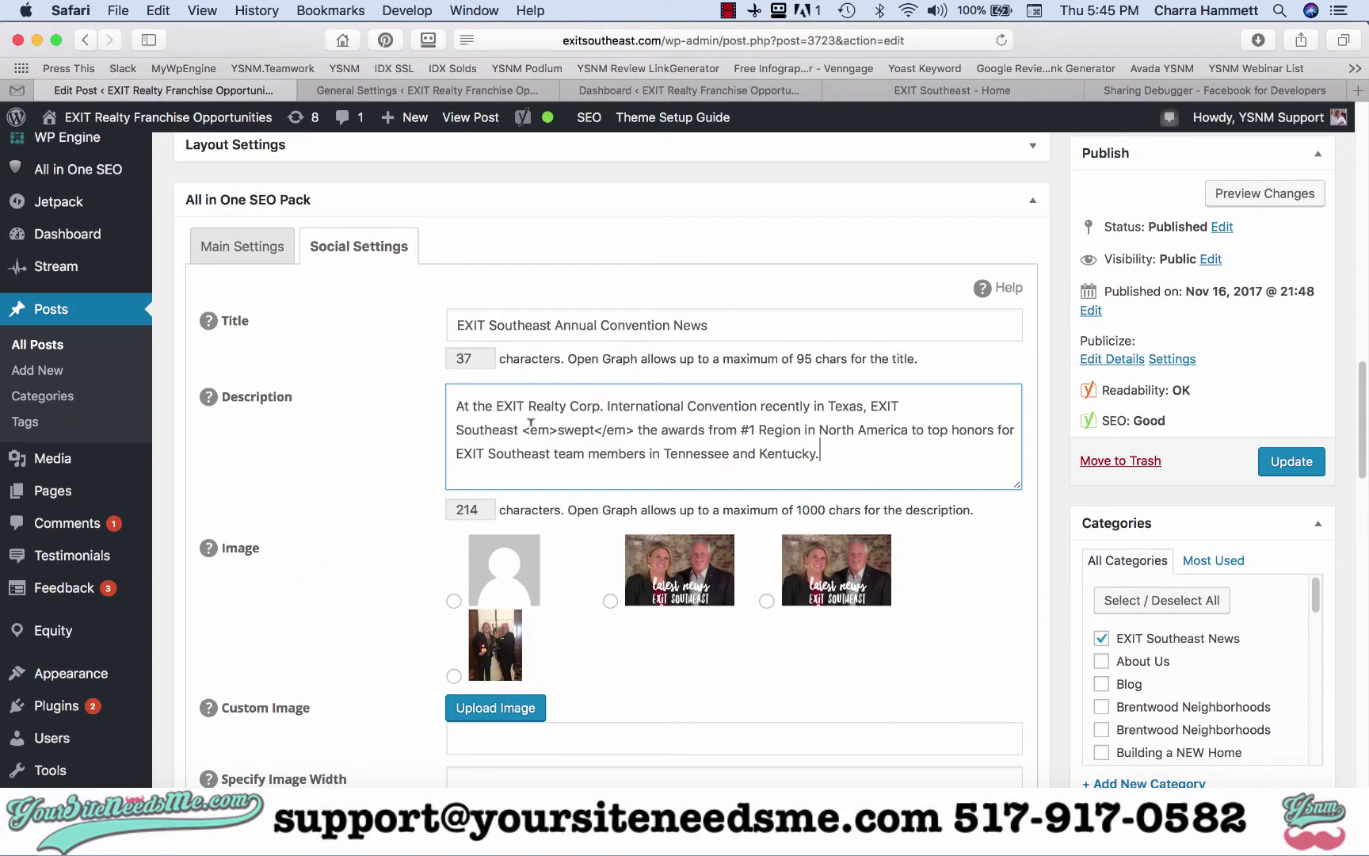
Remove the opening and closing em tags around "swept" in the social description
click(639, 424)
key(BackSpace)
key(BackSpace)
key(BackSpace)
key(BackSpace)
key(BackSpace)
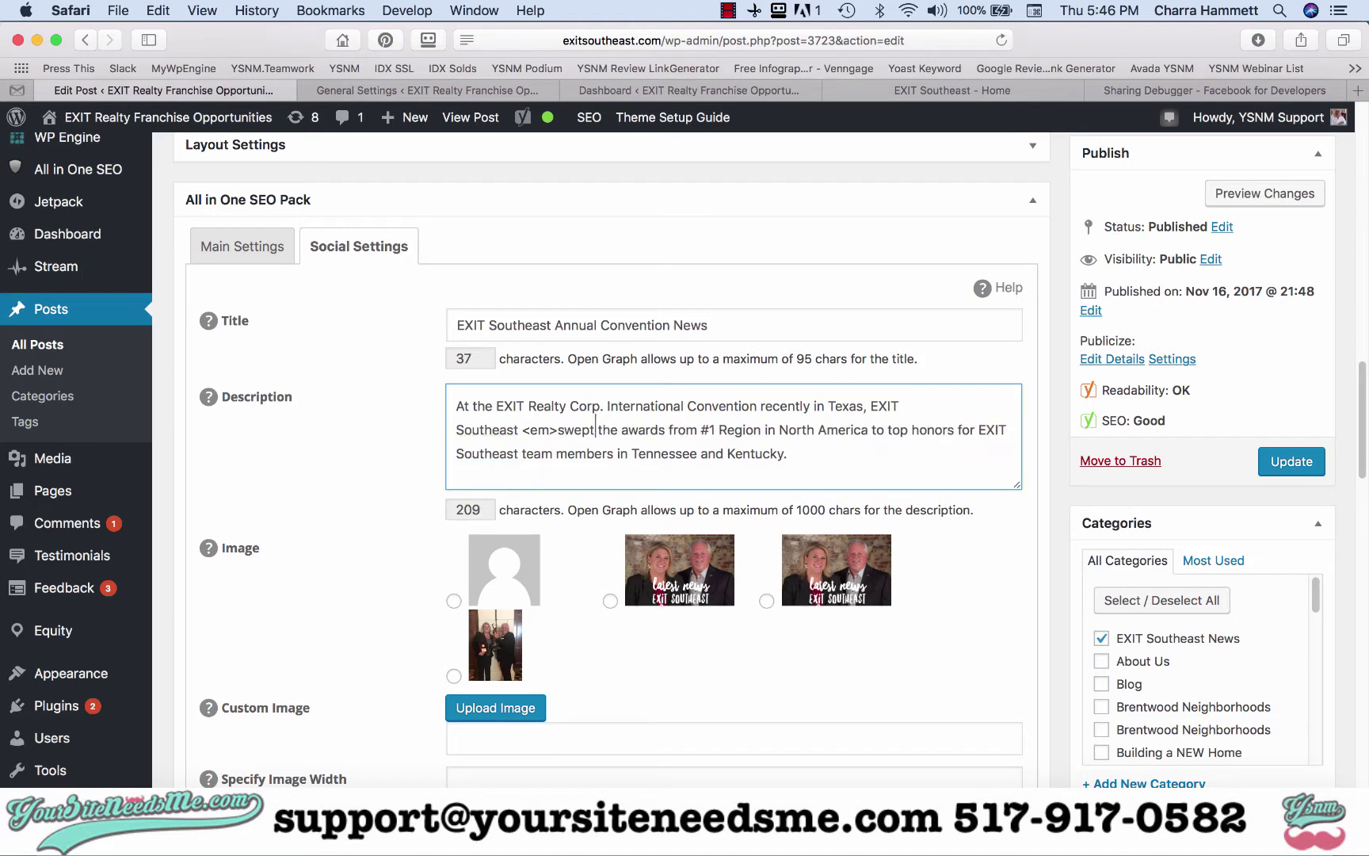
key(BackSpace)
key(BackSpace)
key(BackSpace)
key(BackSpace)
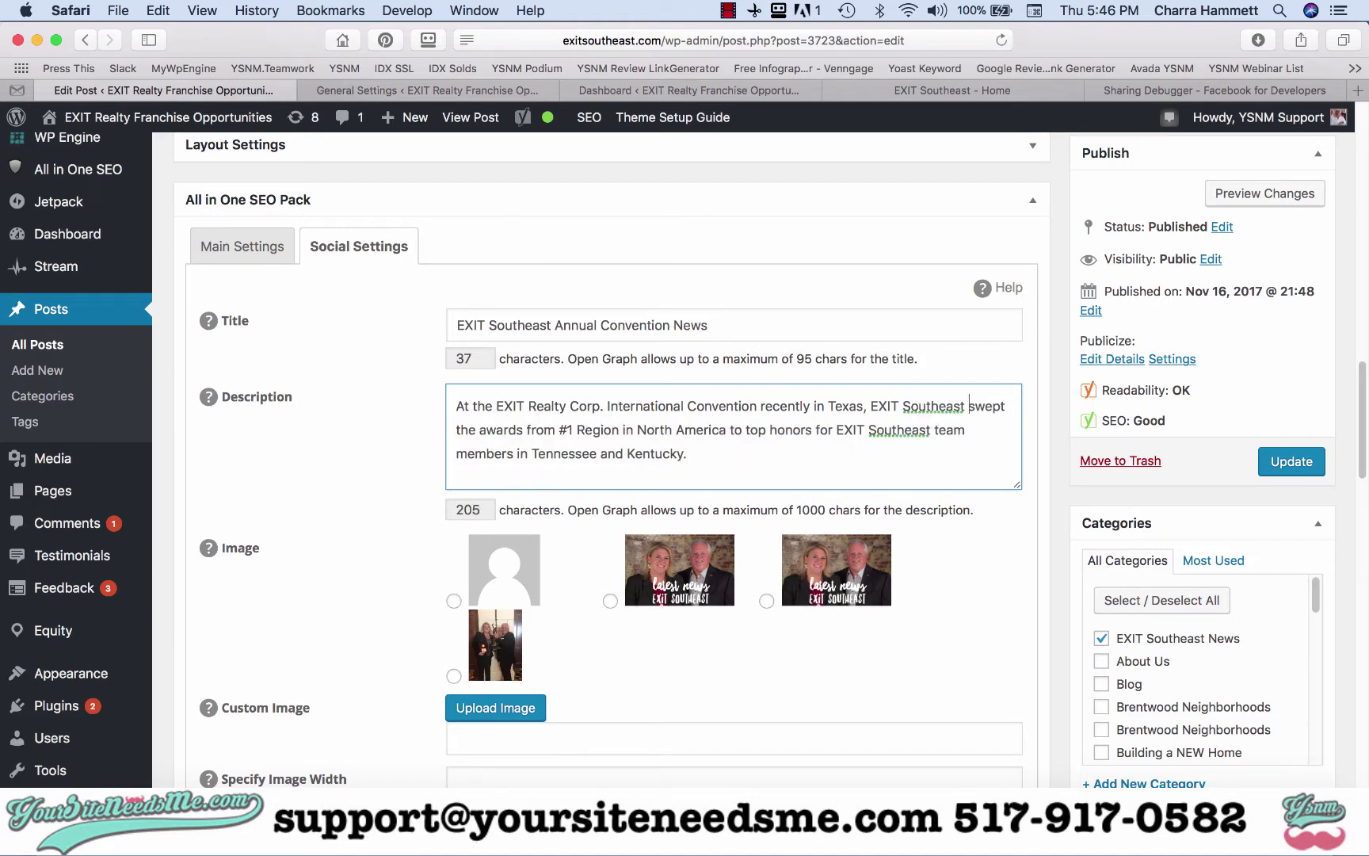
Append "Click to read more." to the social description and add "Please LIKE & Share this post" below it after a blank line
click(708, 450)
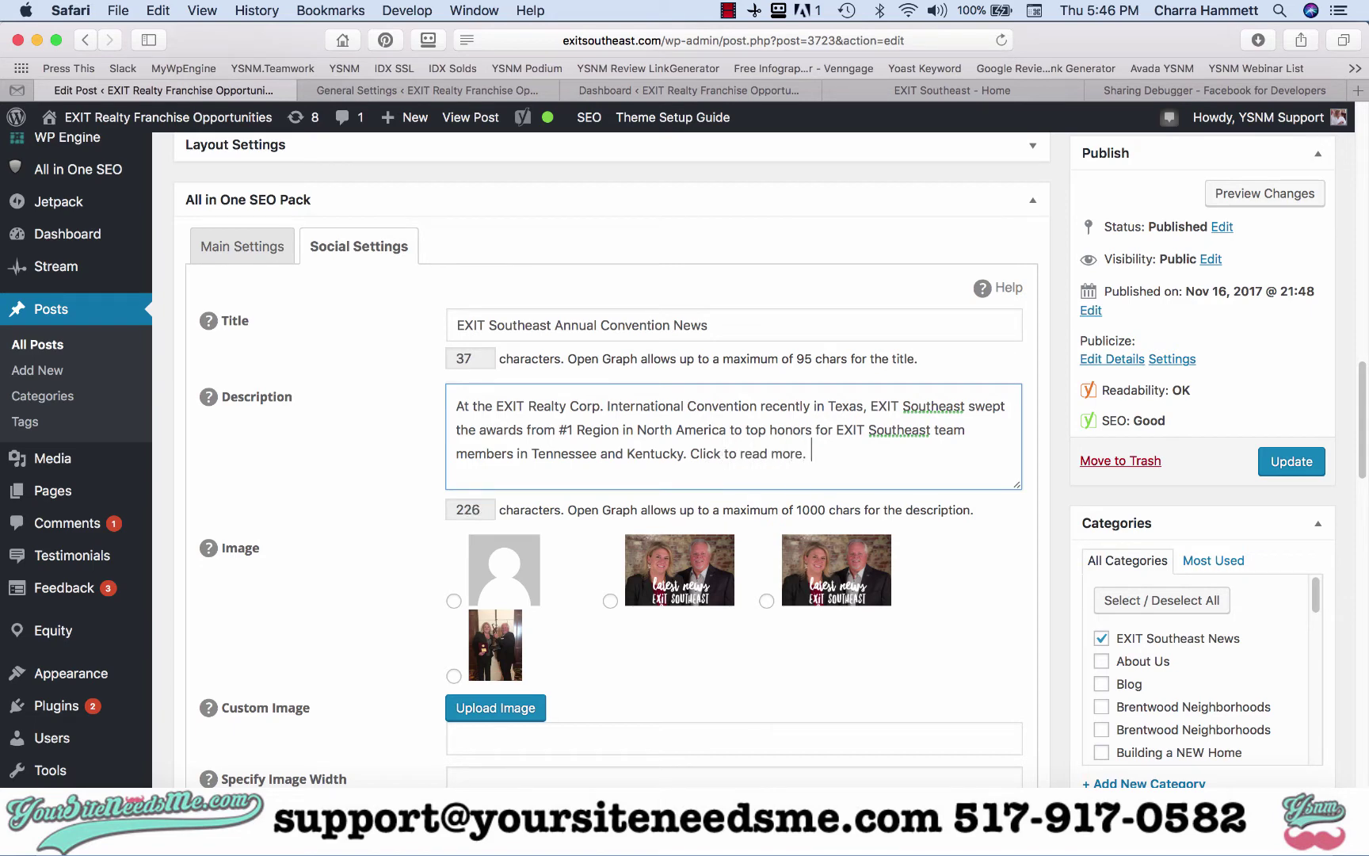
key(Return)
text(Please LIKE & Share this post)
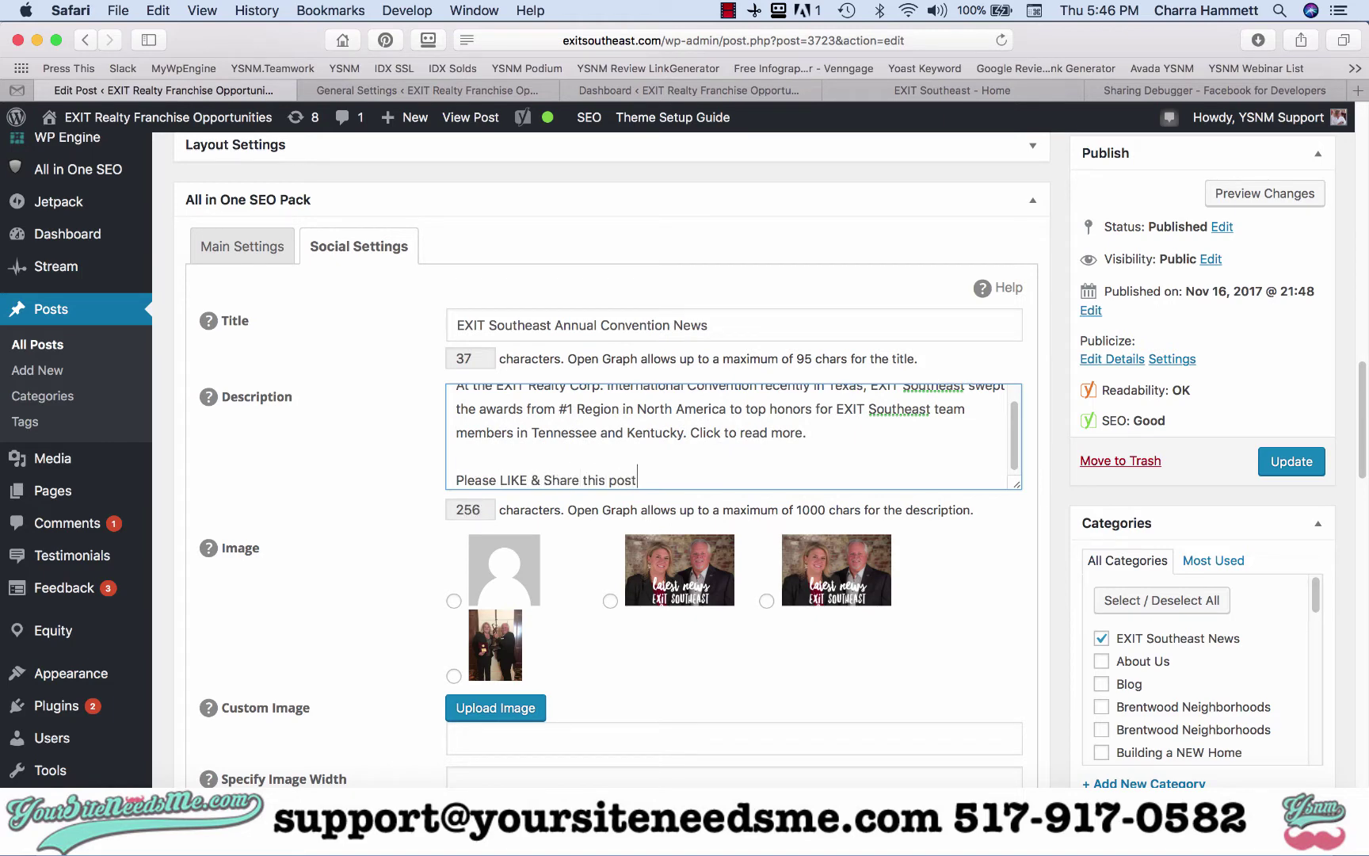
Choose the first "latest news EXIT Southeast" picture as the social image and view it in a separate browser tab
click(651, 588)
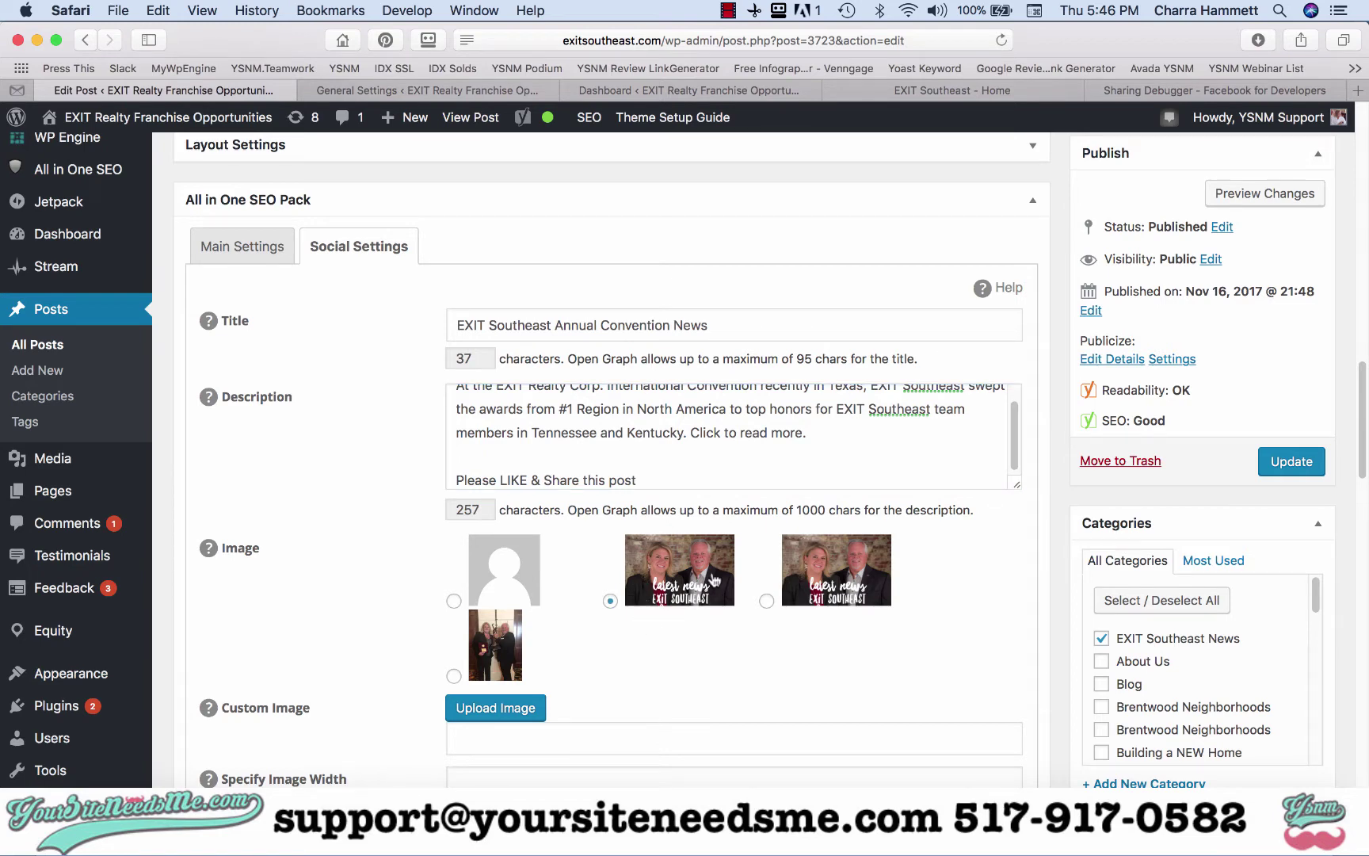
scroll(713, 578, down, 3)
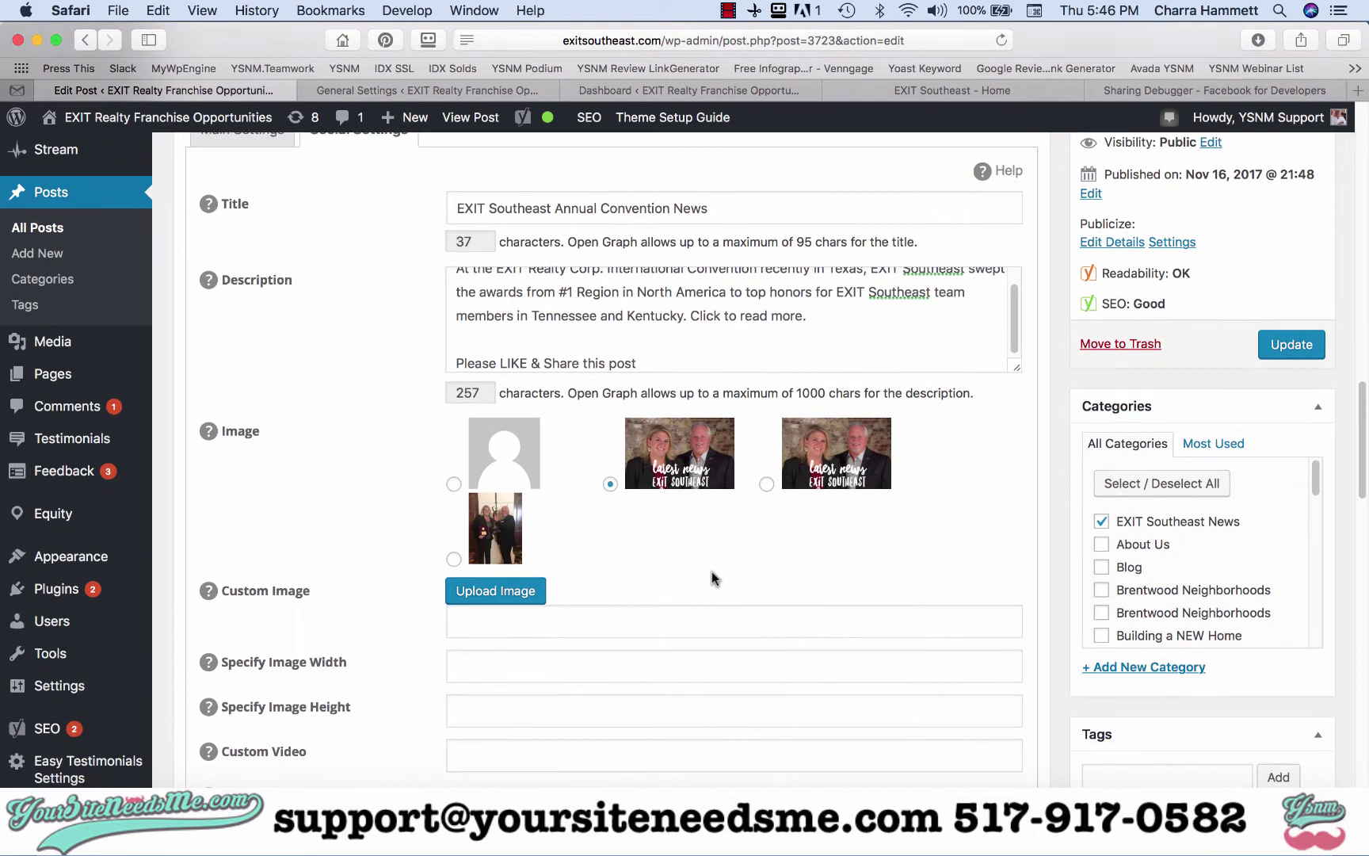
right_click(678, 459)
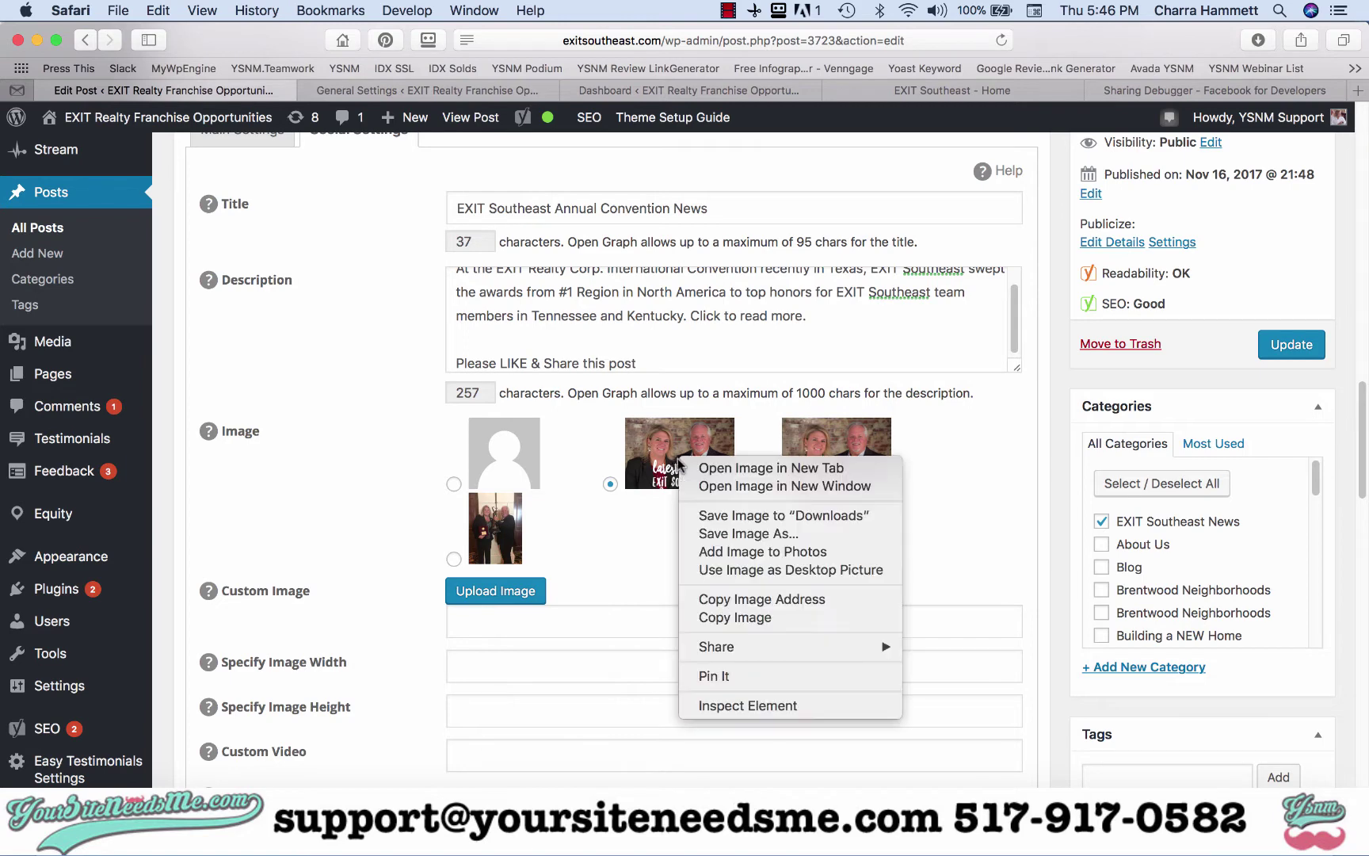
click(727, 468)
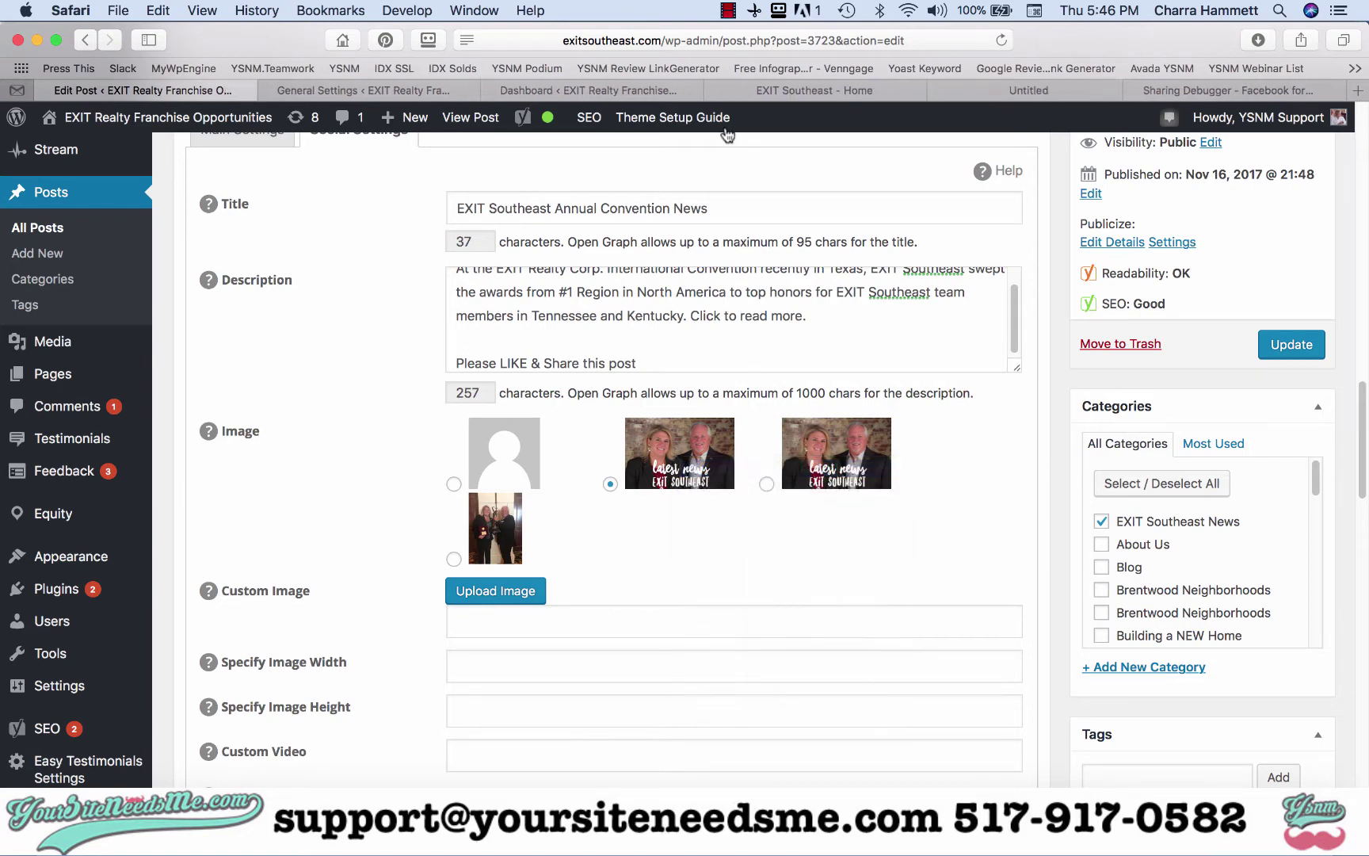
click(1042, 88)
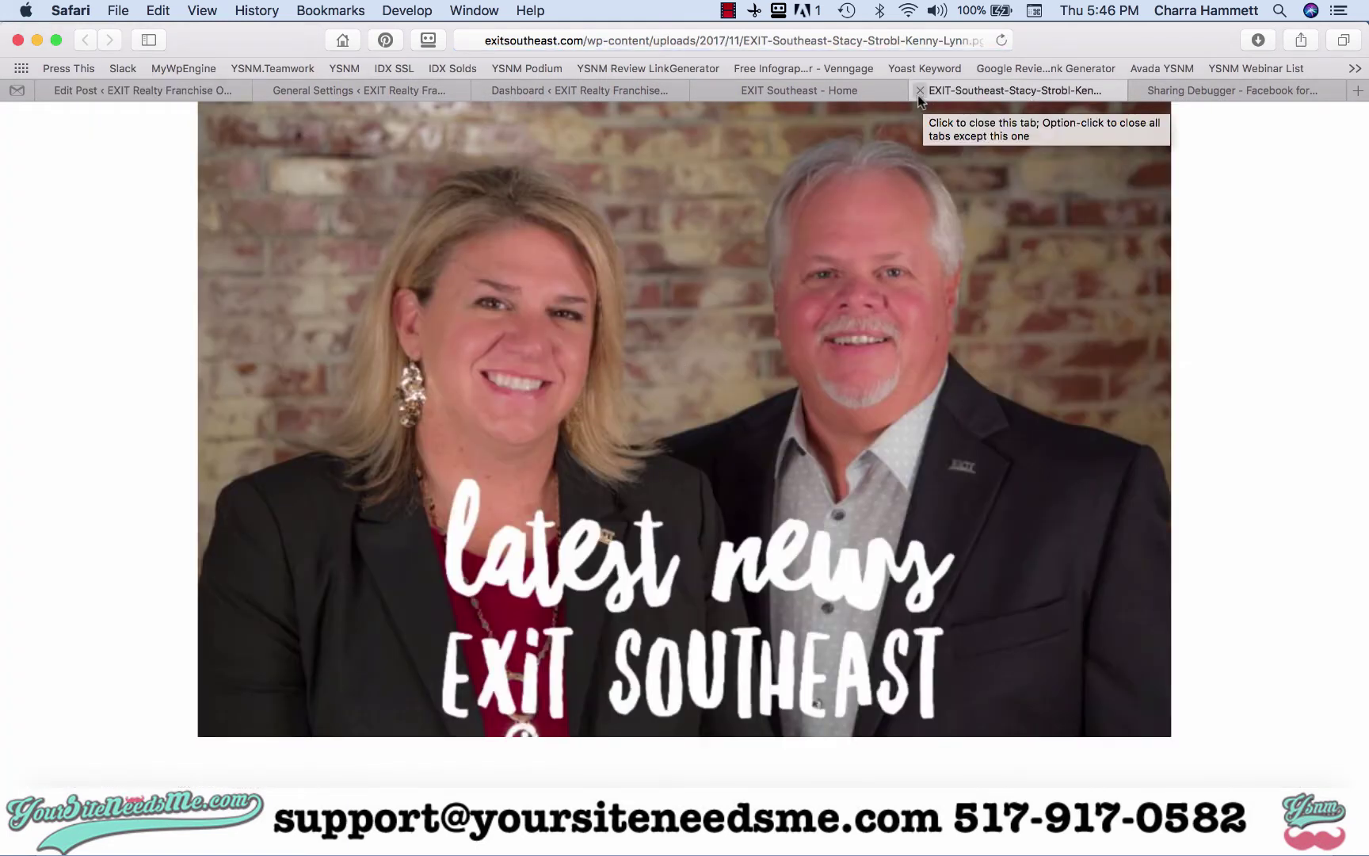
Open the second "latest news EXIT Southeast" picture in its own browser tab and check its full file URL
click(199, 97)
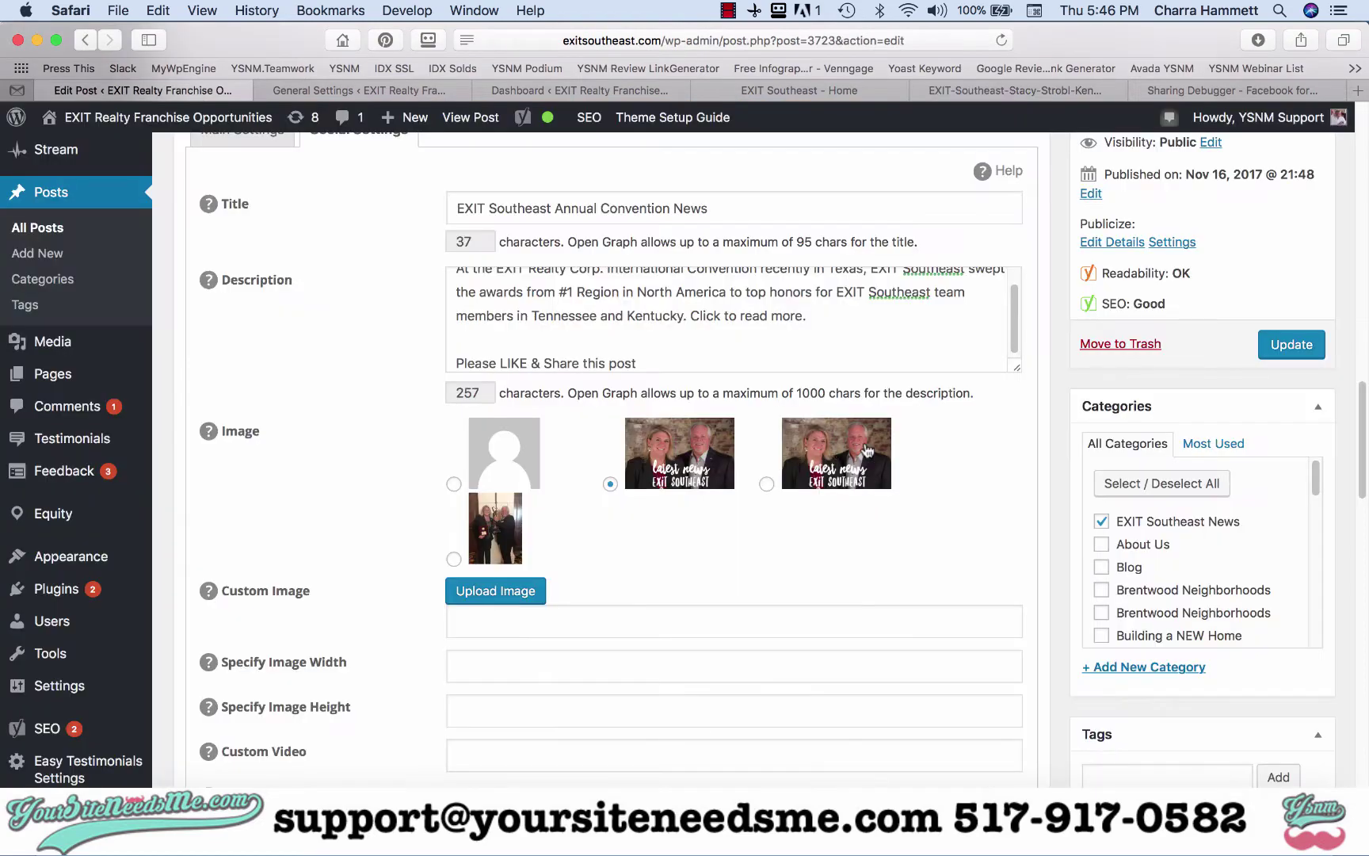
right_click(865, 442)
click(908, 445)
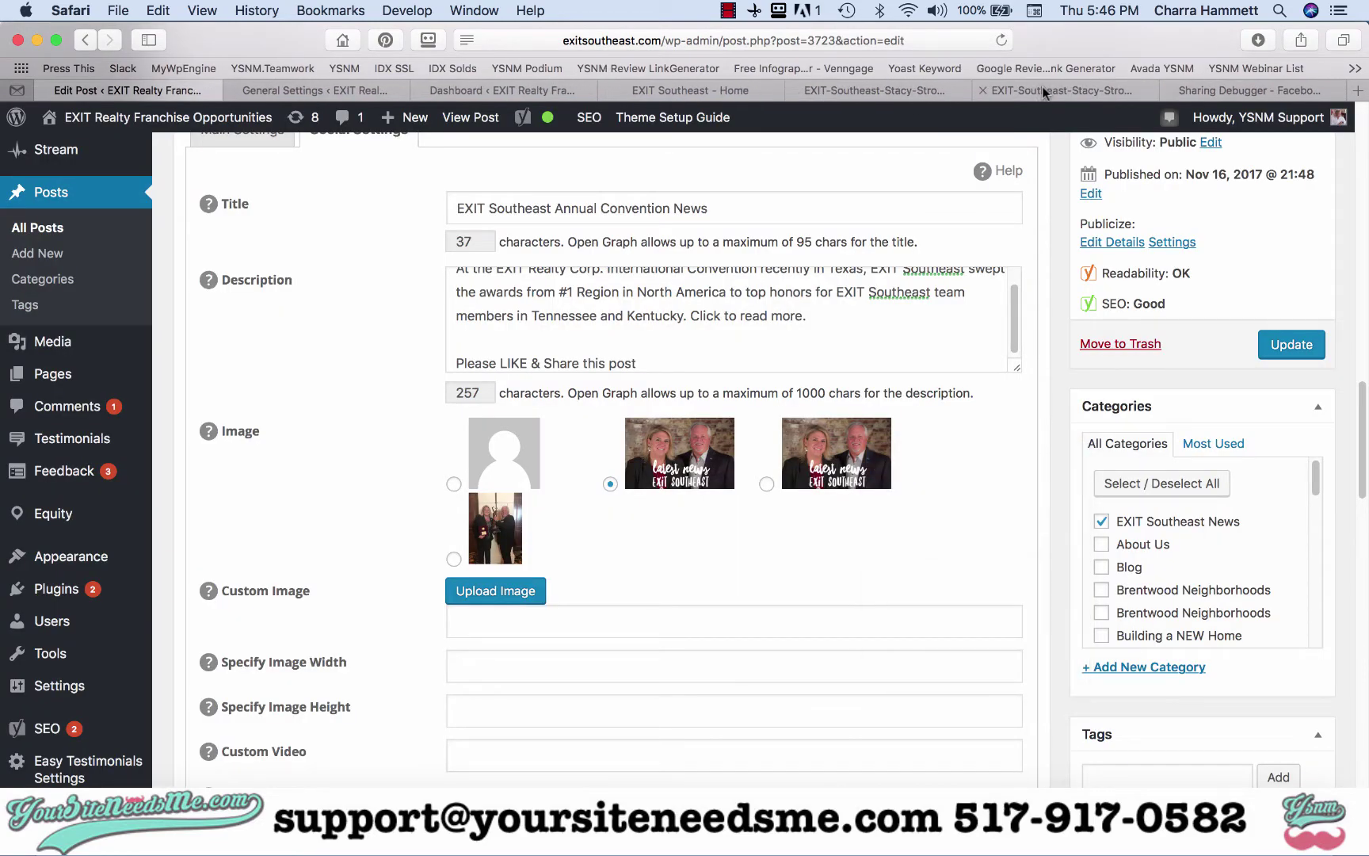
click(1042, 89)
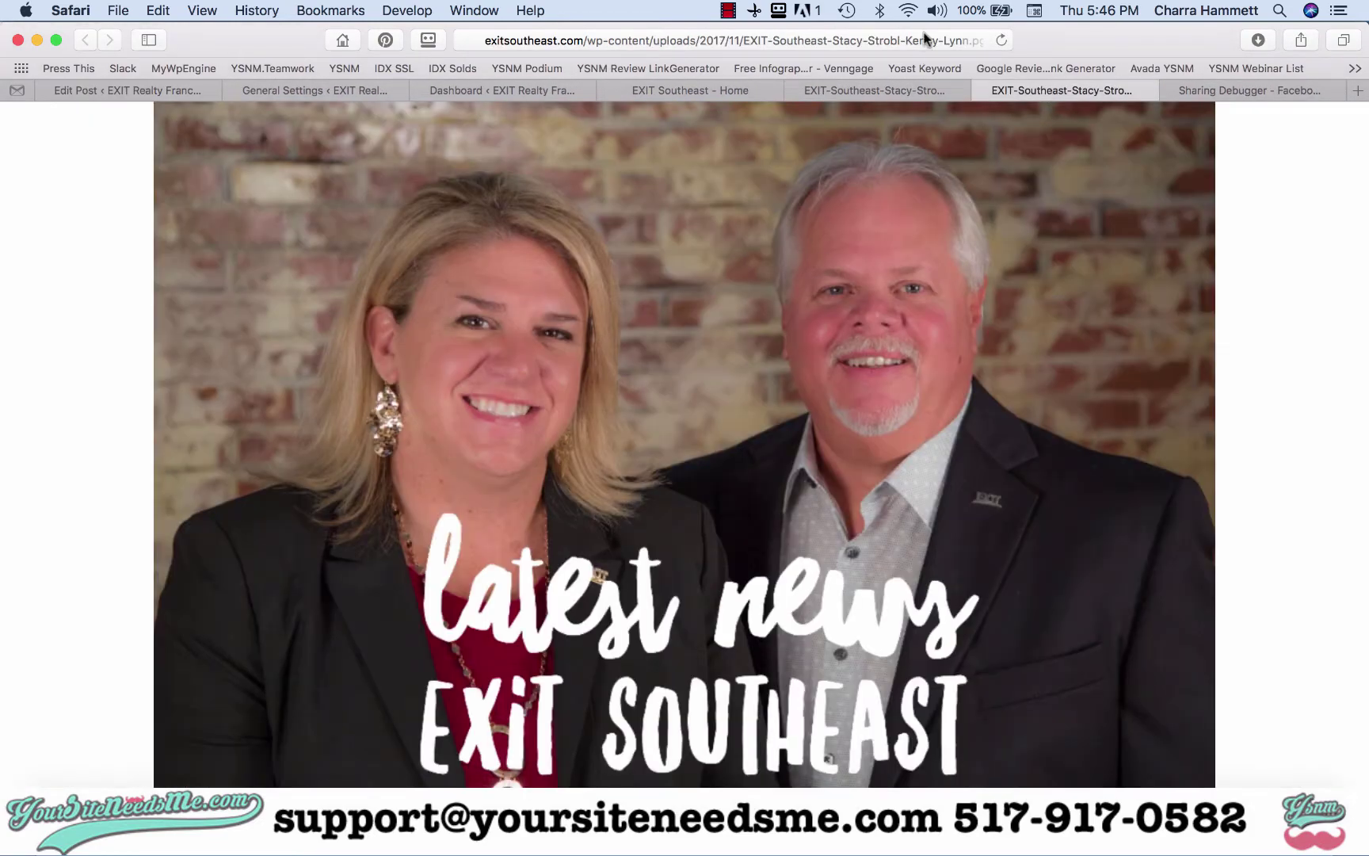
click(925, 39)
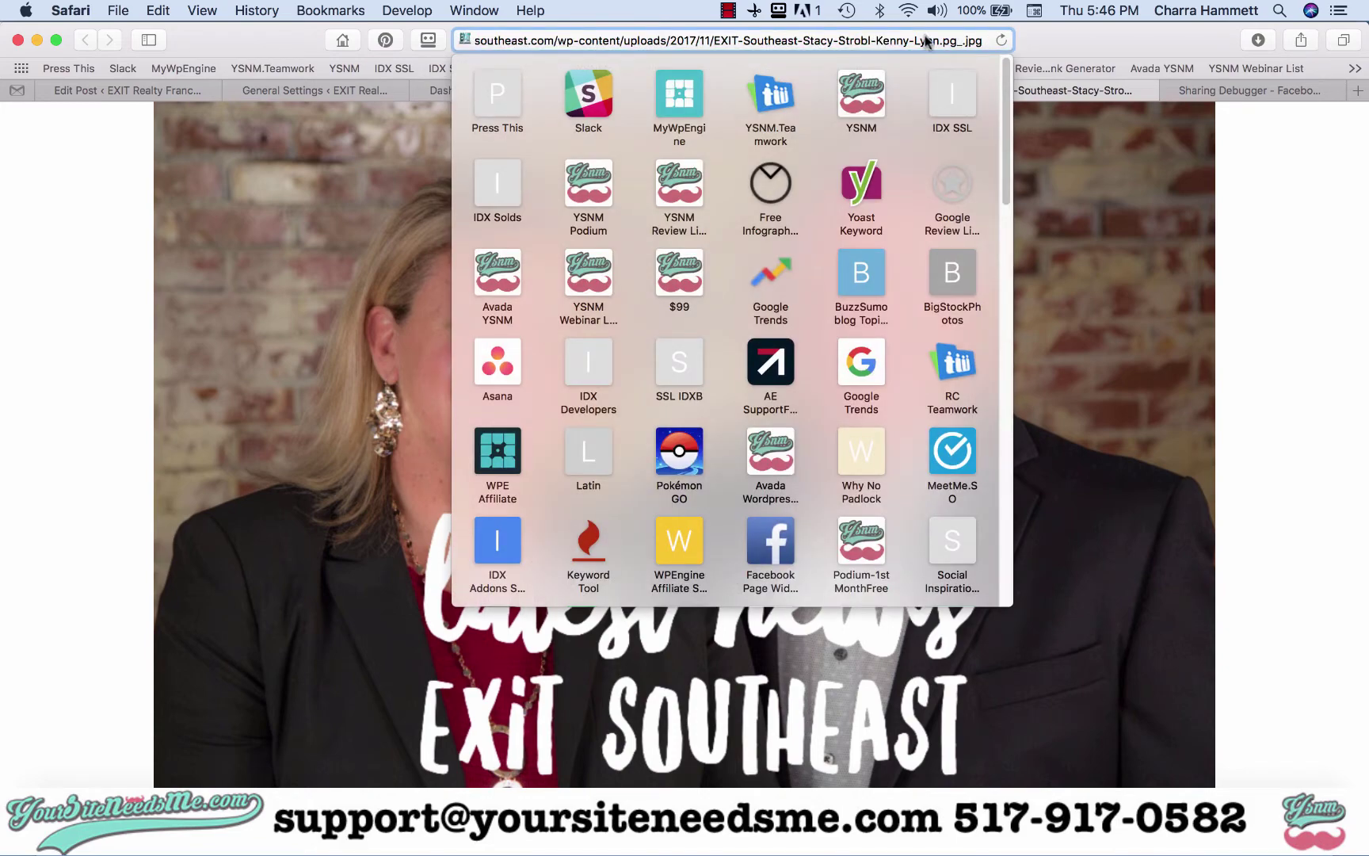
click(1082, 81)
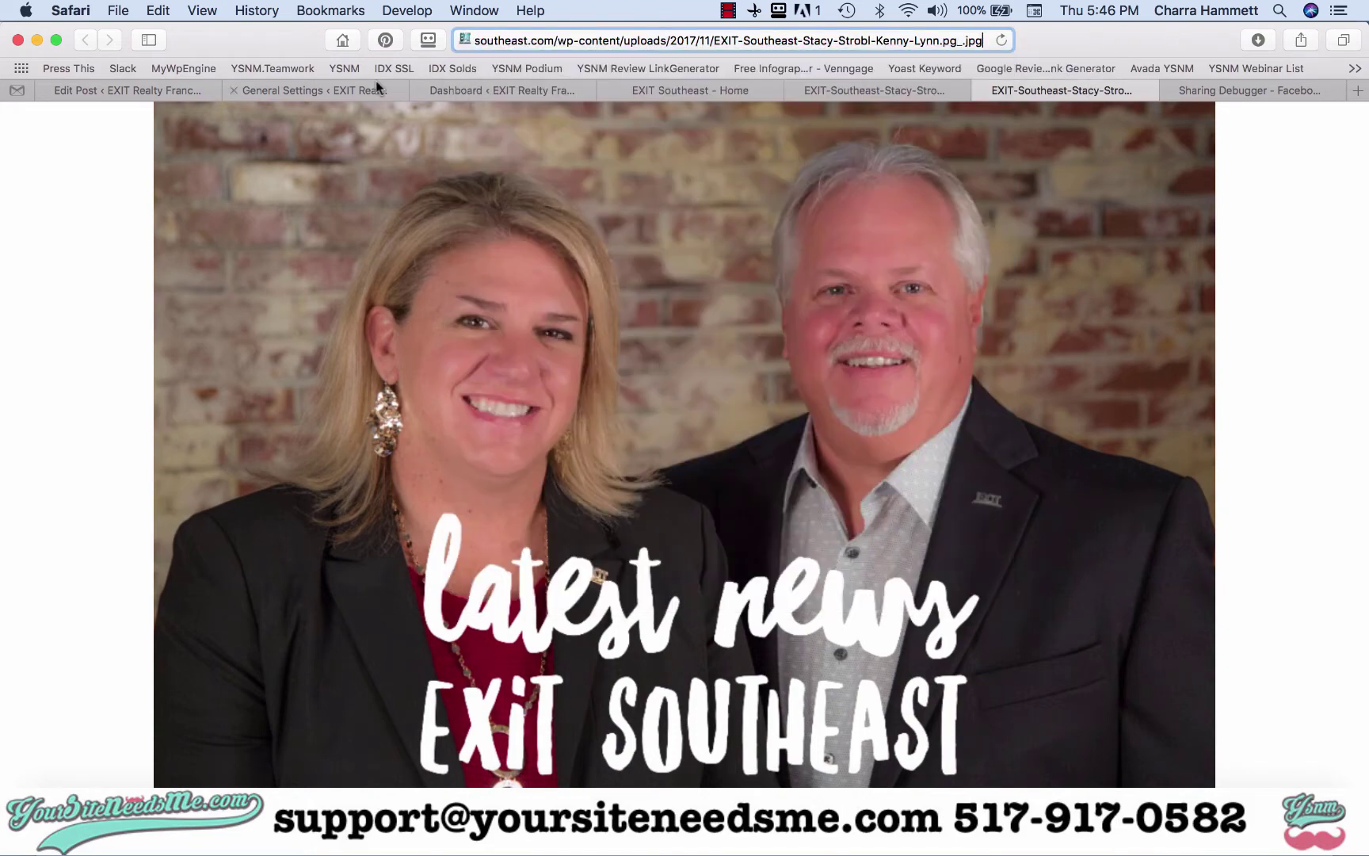
Return to the post editor and open the featured image's attachment details in the media library to check its file name
click(118, 92)
scroll(1240, 358, down, 2)
scroll(1240, 358, down, 10)
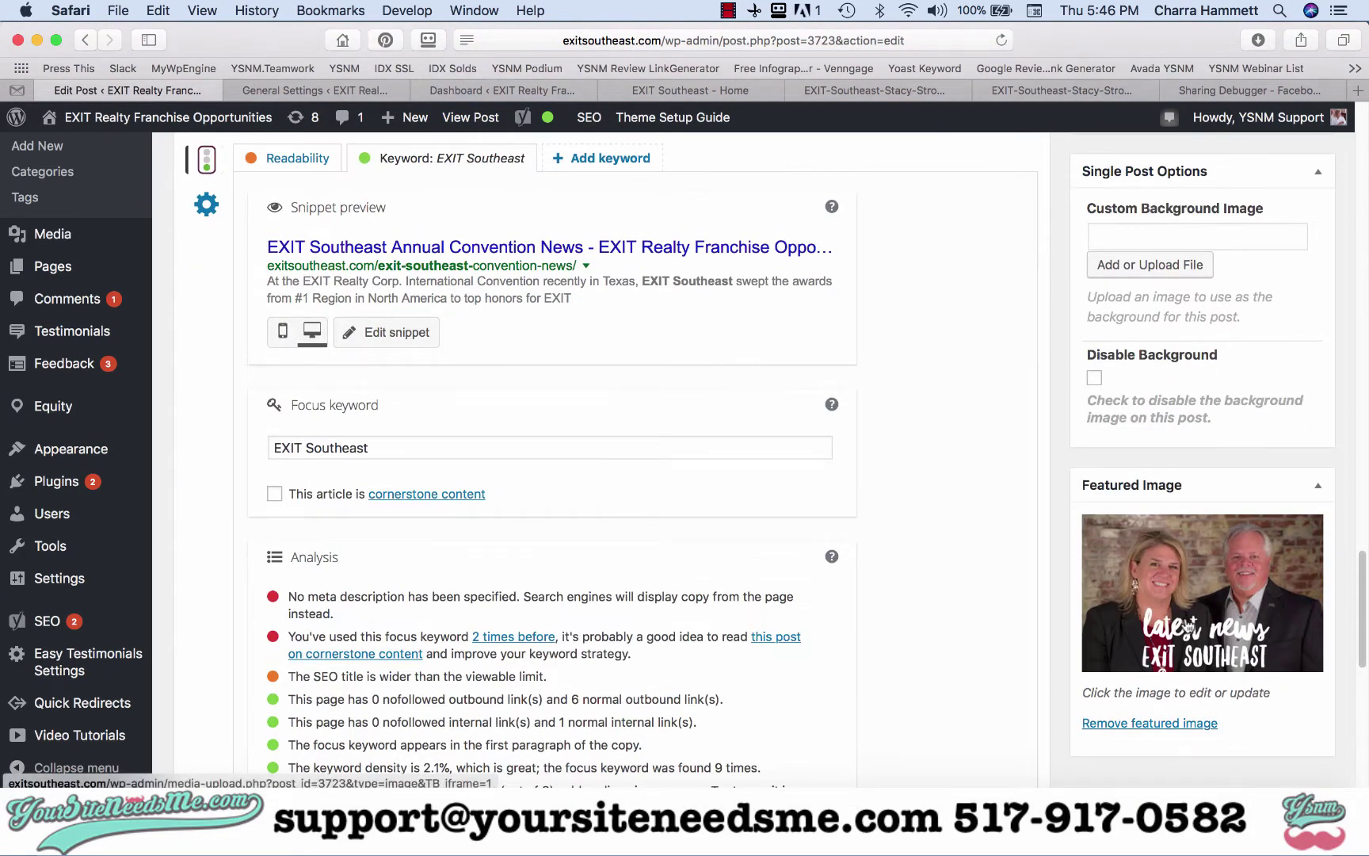
right_click(1186, 624)
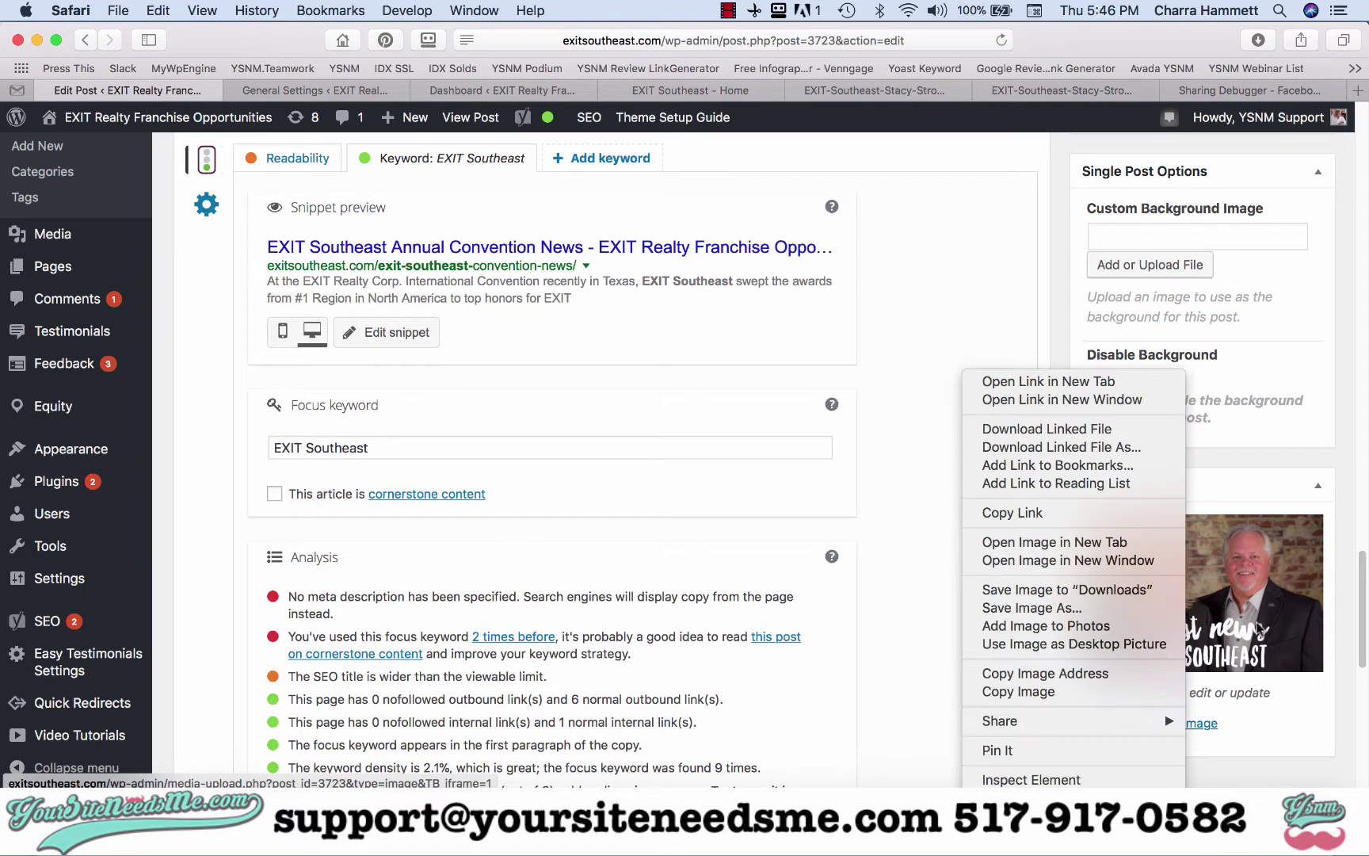
click(1259, 667)
click(1234, 634)
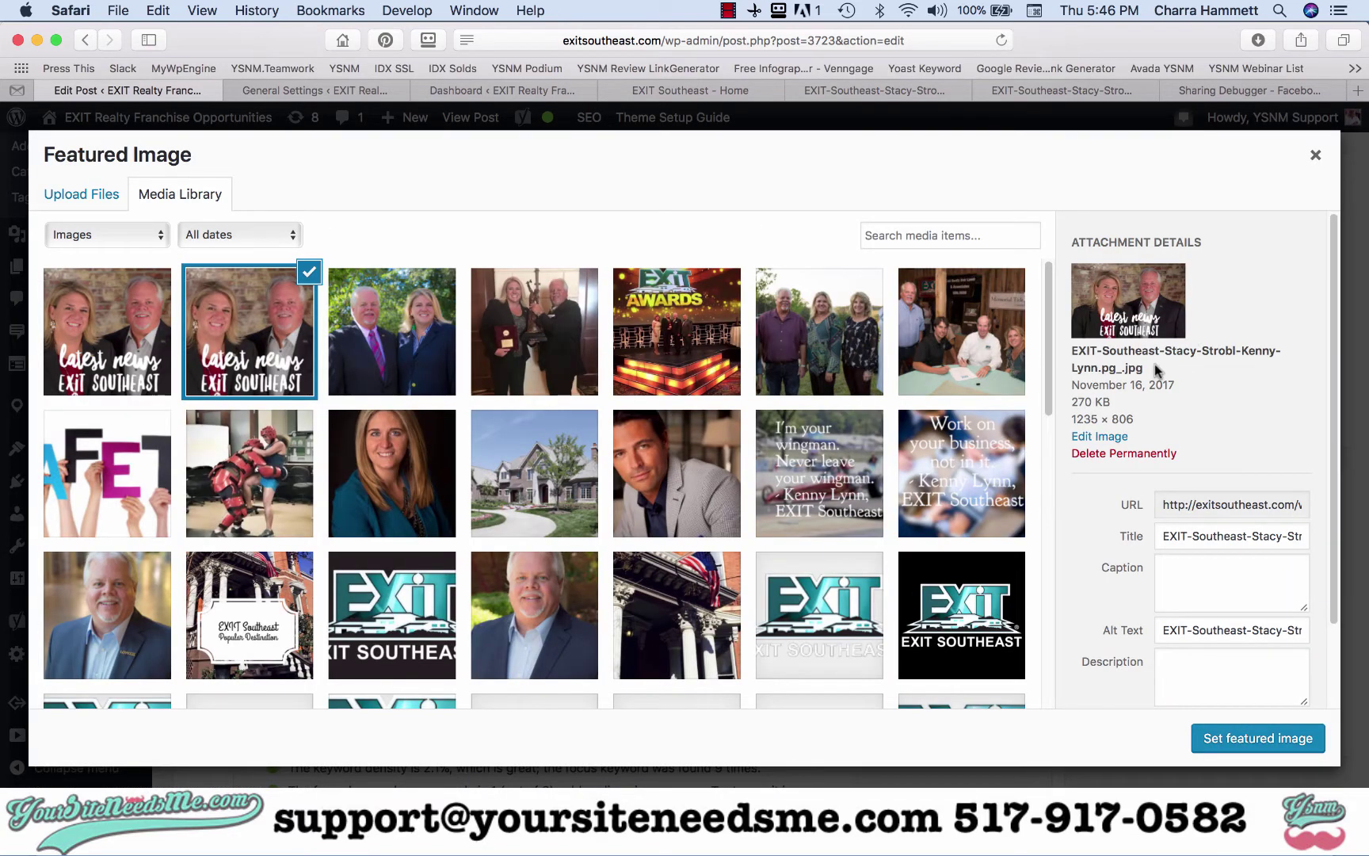
Compare the two "latest news EXIT Southeast" pictures' attachment details in the media library and close the featured image dialog
click(99, 339)
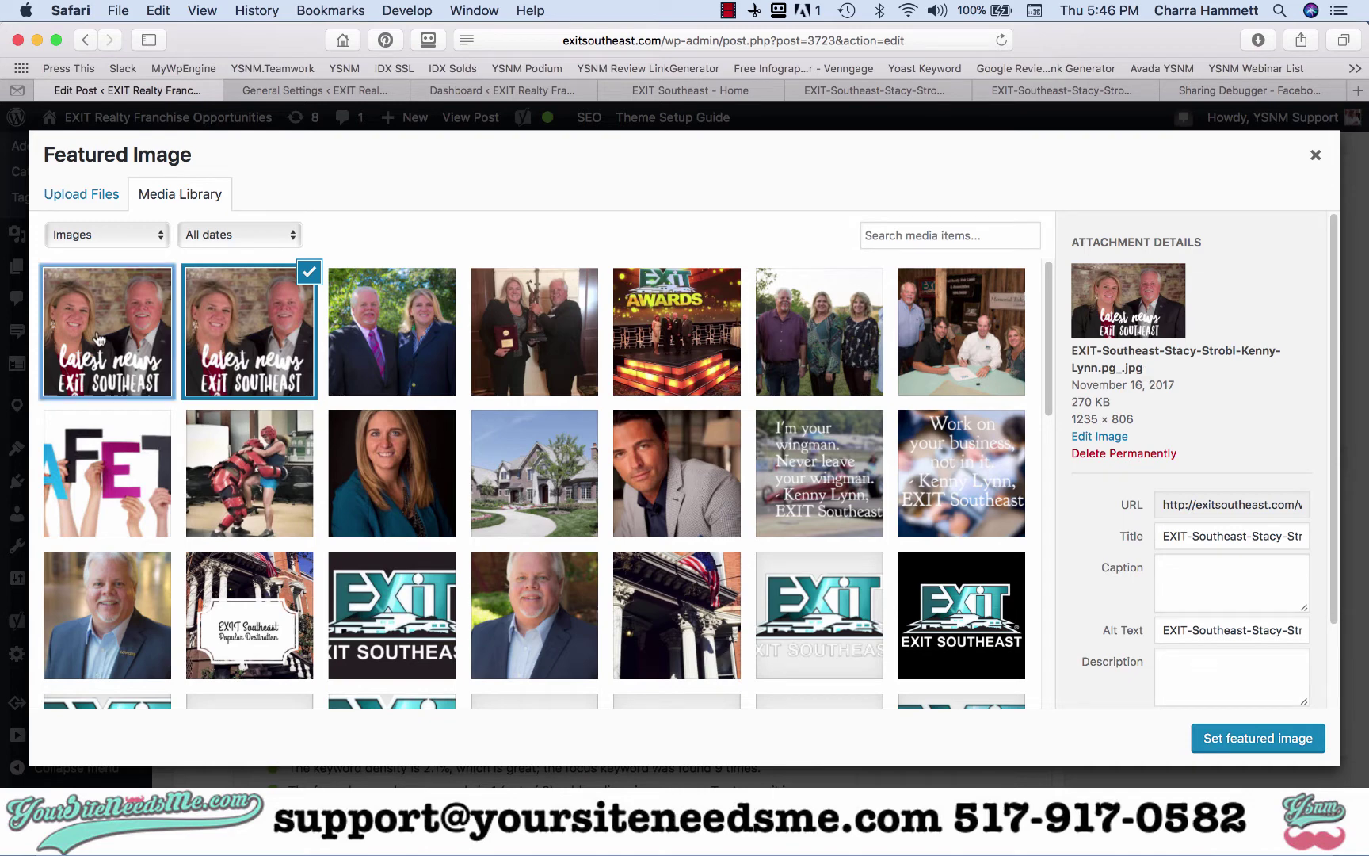
click(252, 339)
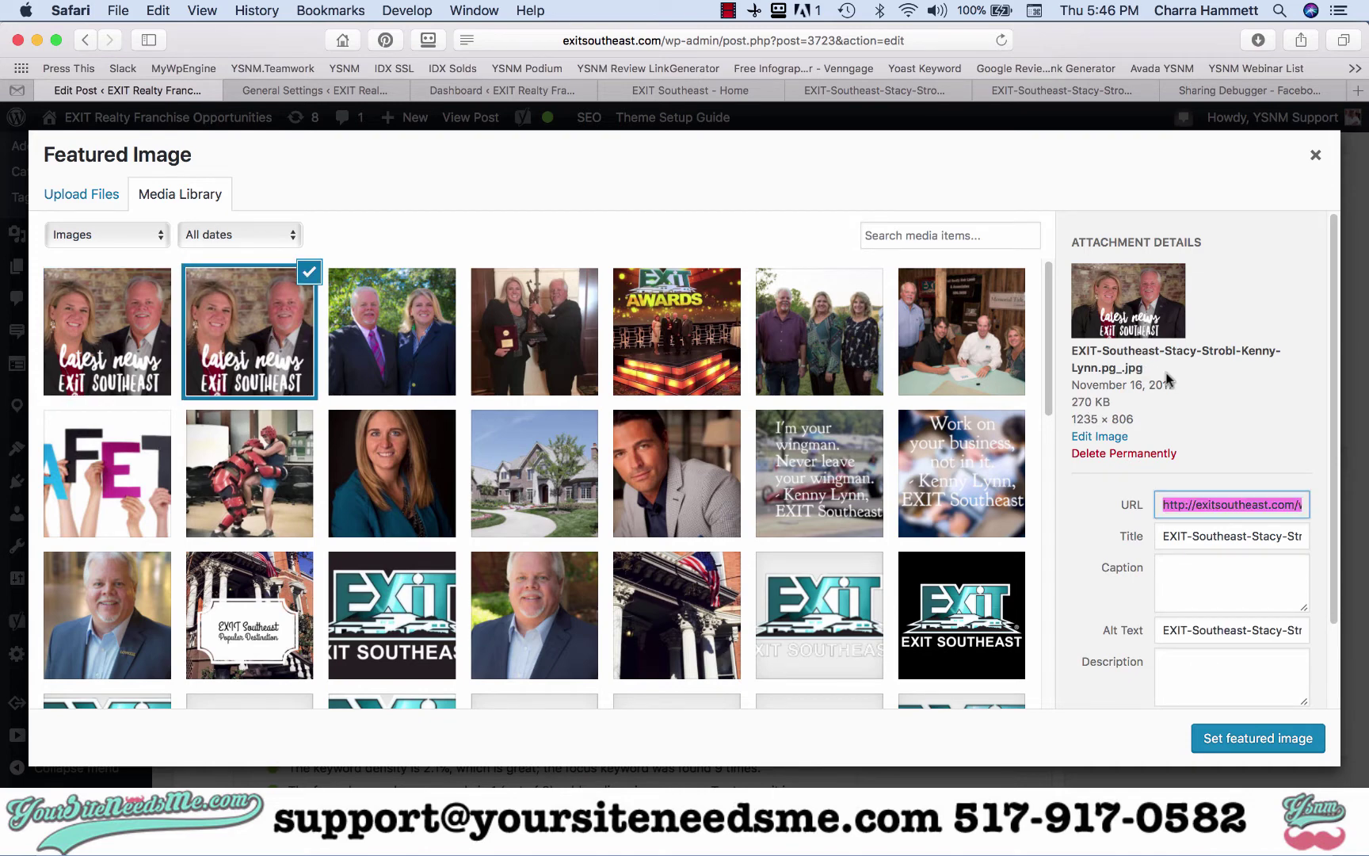
click(1316, 155)
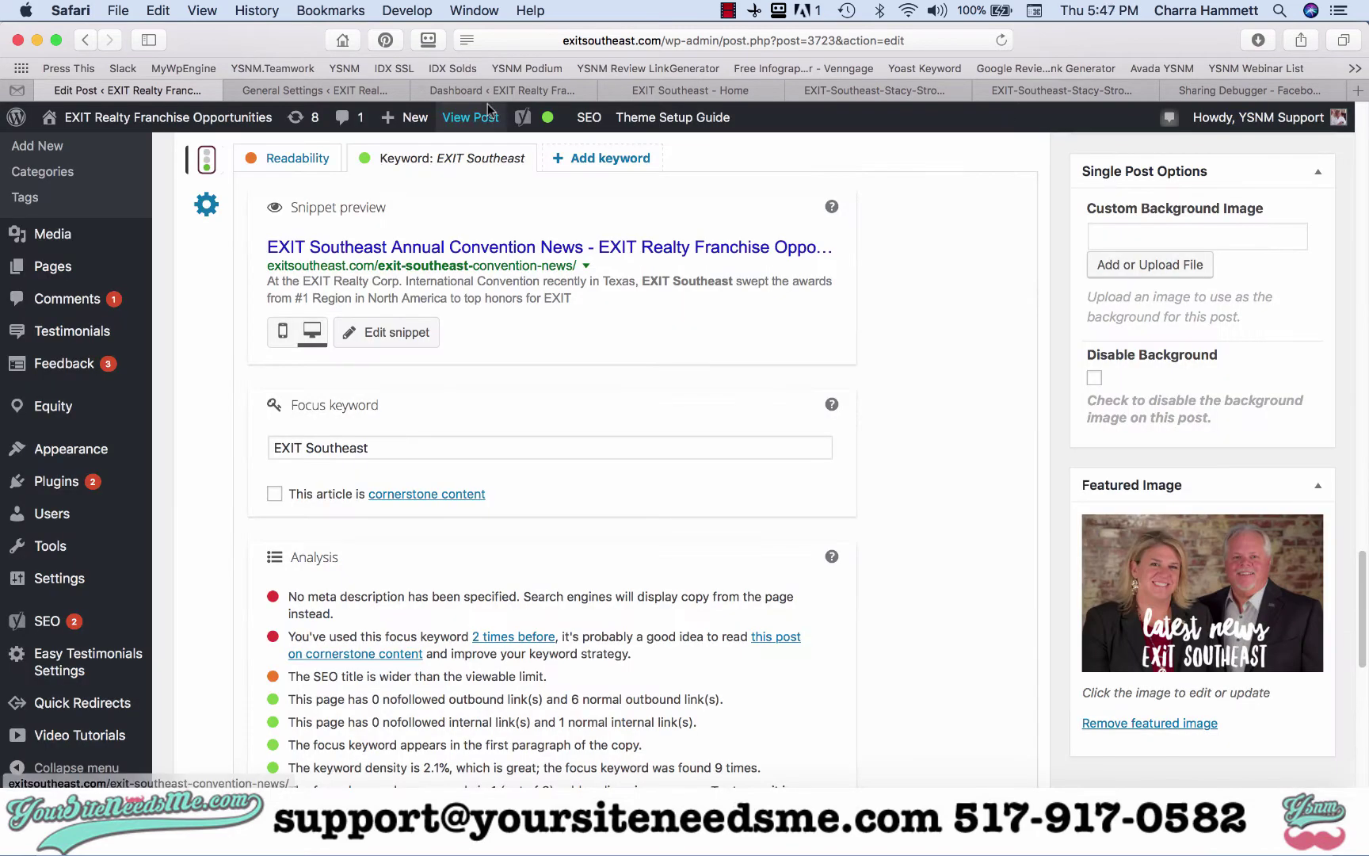
Compare the full file URLs of the two opened "latest news EXIT Southeast" pictures and close both of their browser tabs
click(840, 87)
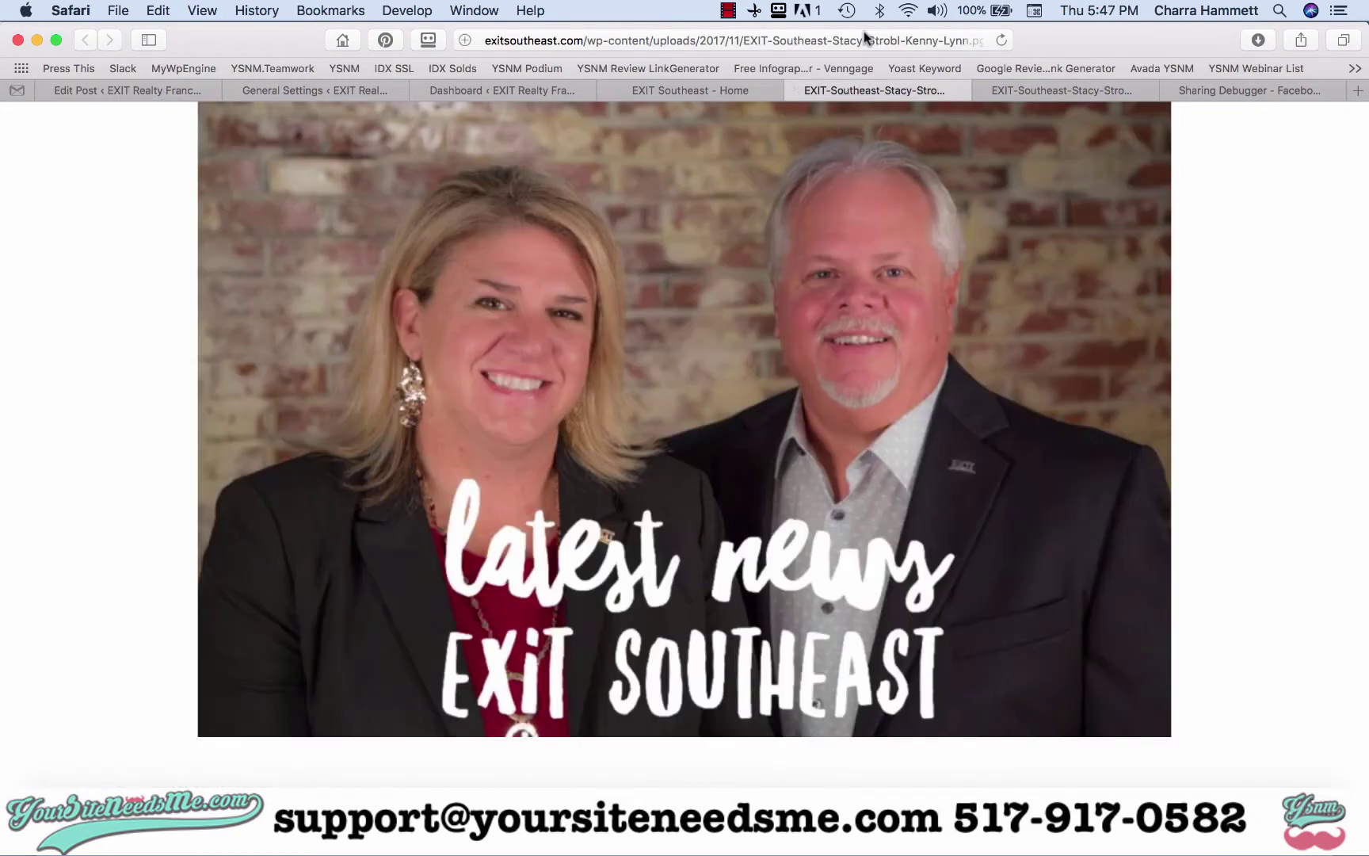
click(863, 36)
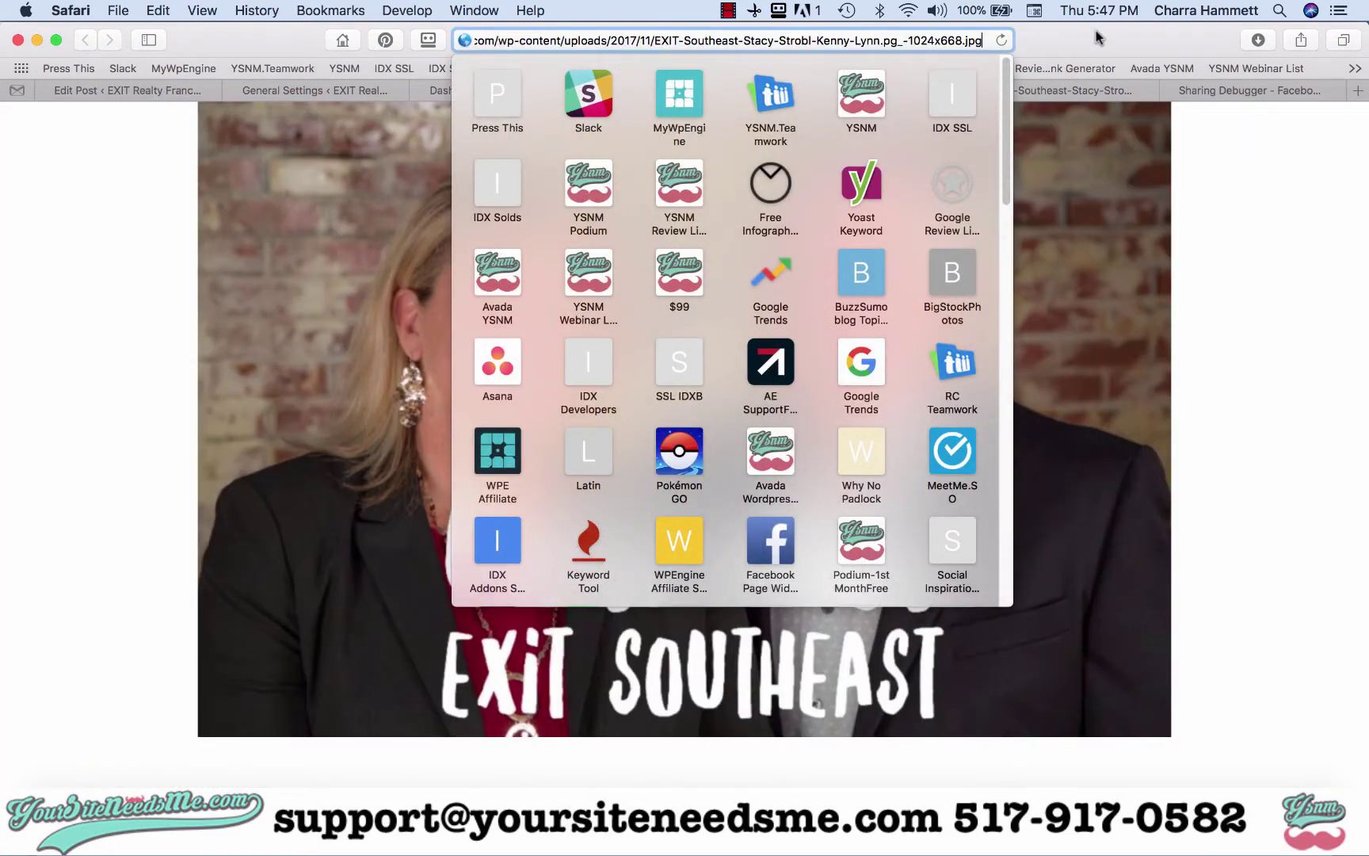
key(Return)
click(954, 42)
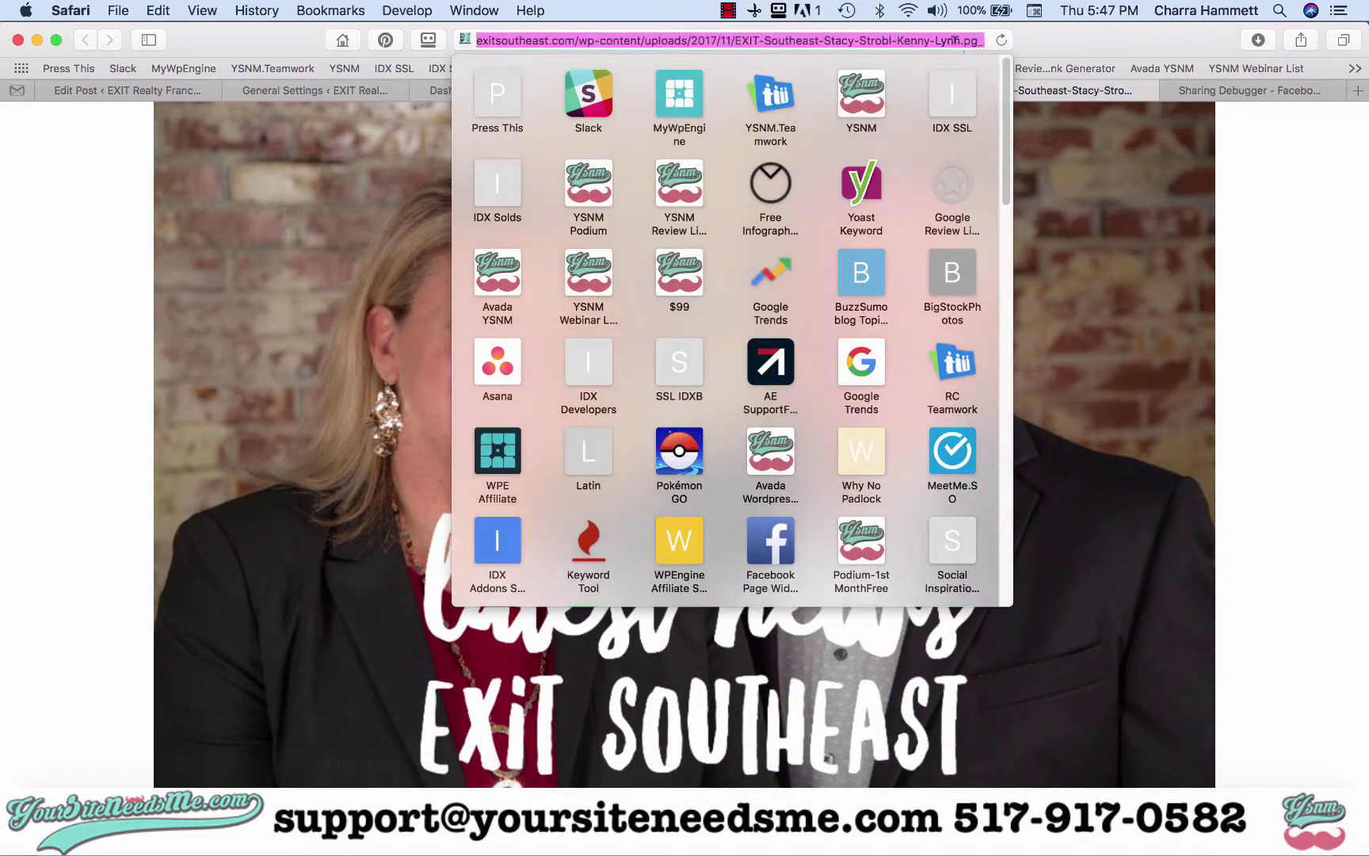
key(Escape)
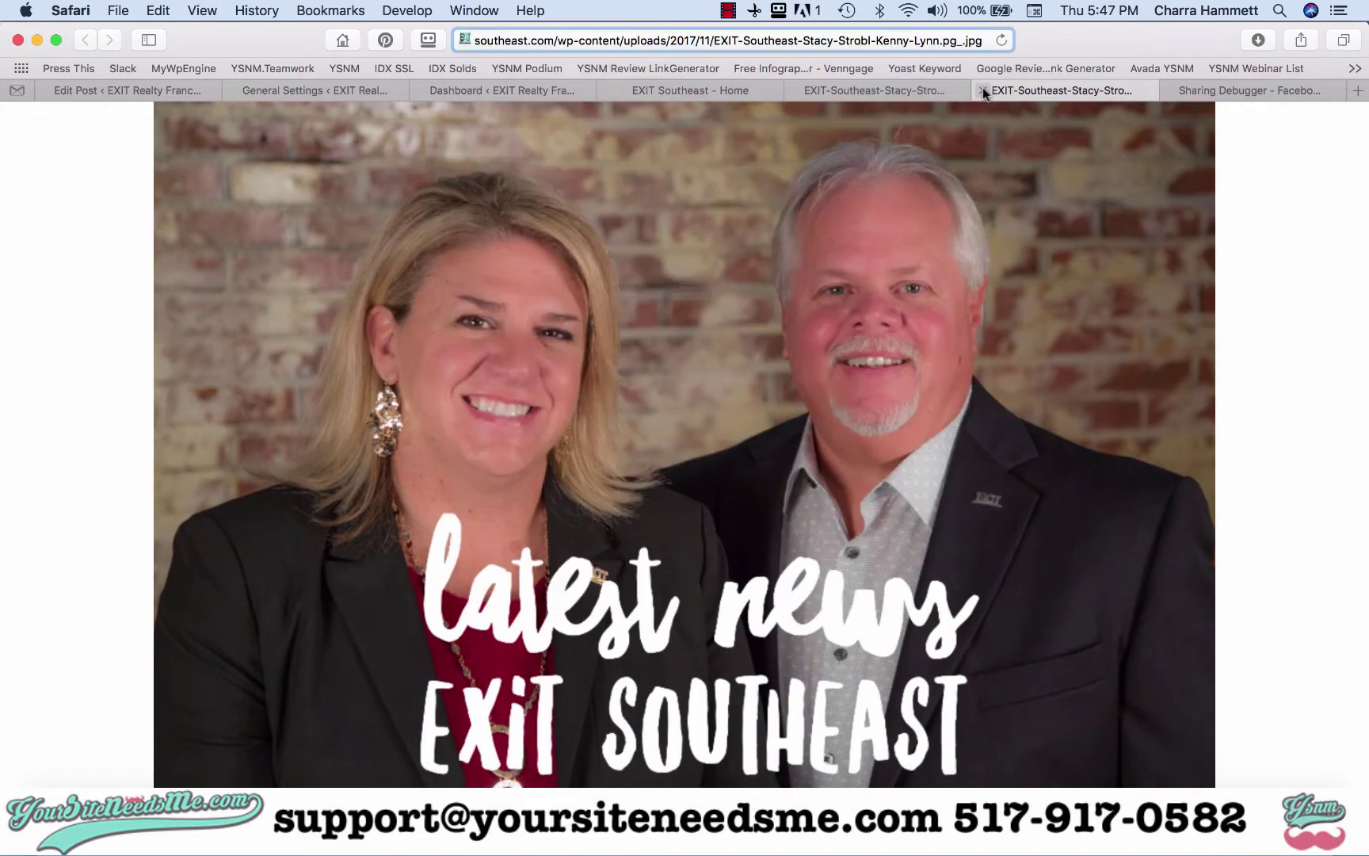
click(983, 90)
click(794, 89)
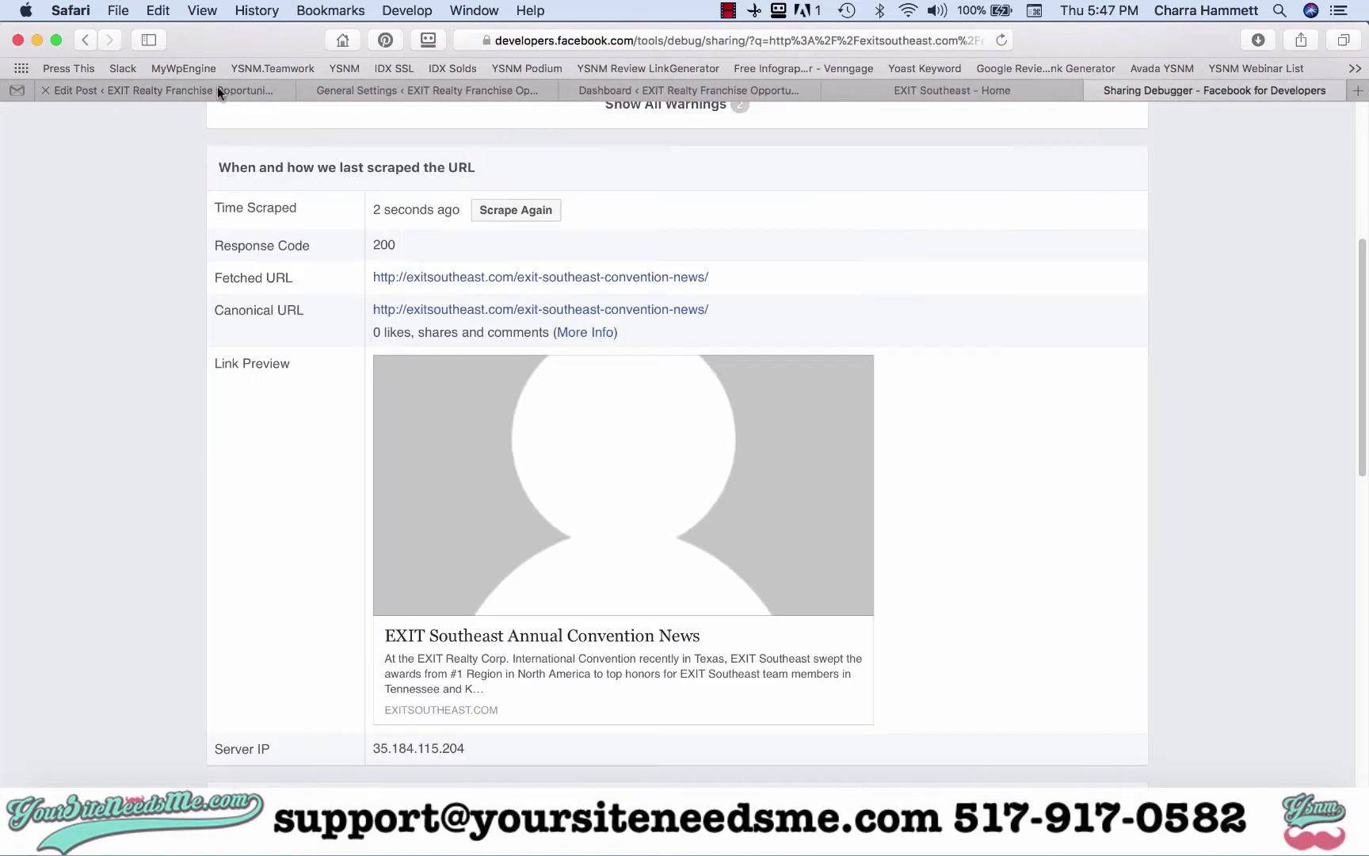
Select the second "latest news EXIT Southeast" picture as the post's social image in All in One SEO Pack
click(219, 91)
scroll(878, 469, up, 7)
scroll(878, 469, down, 15)
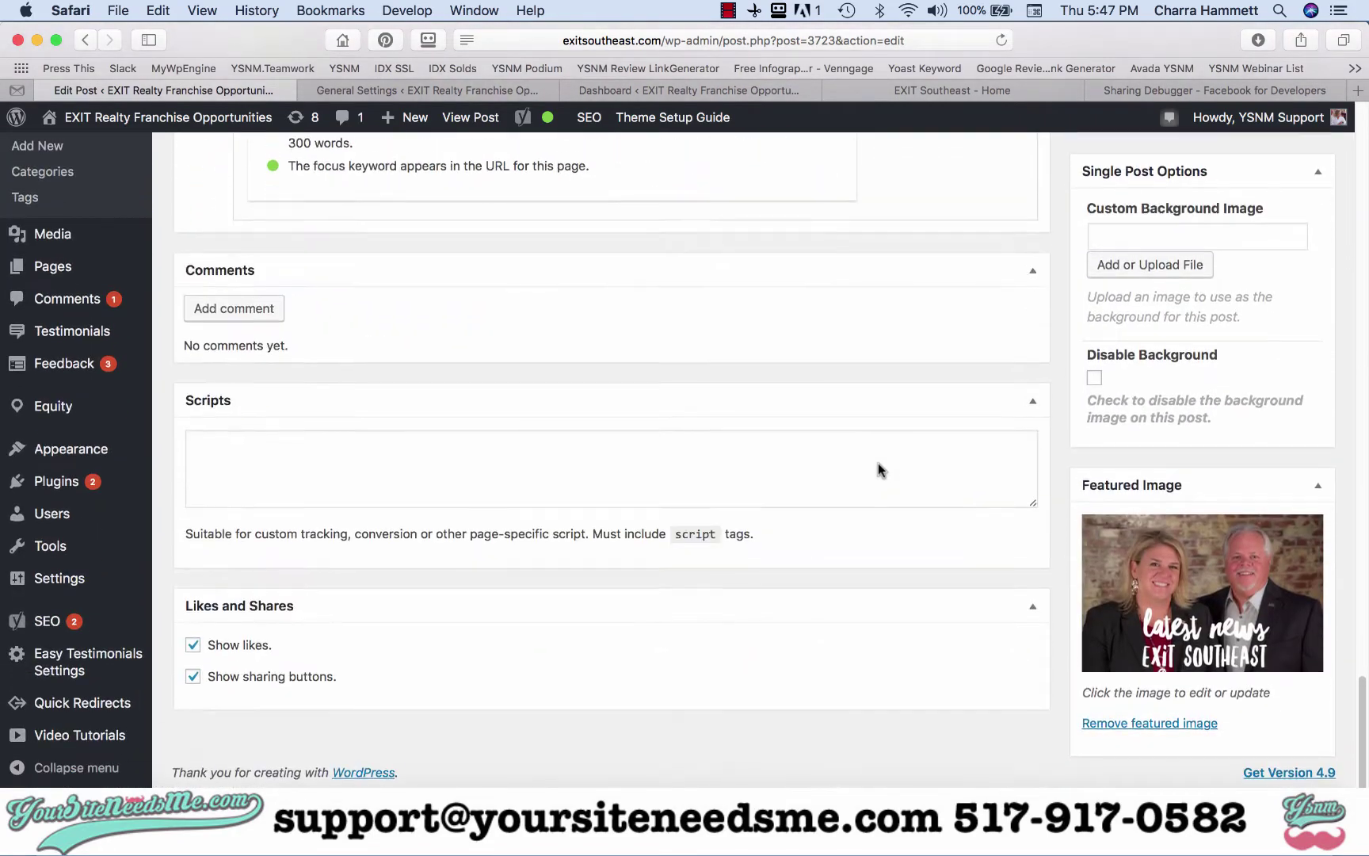
scroll(878, 469, up, 15)
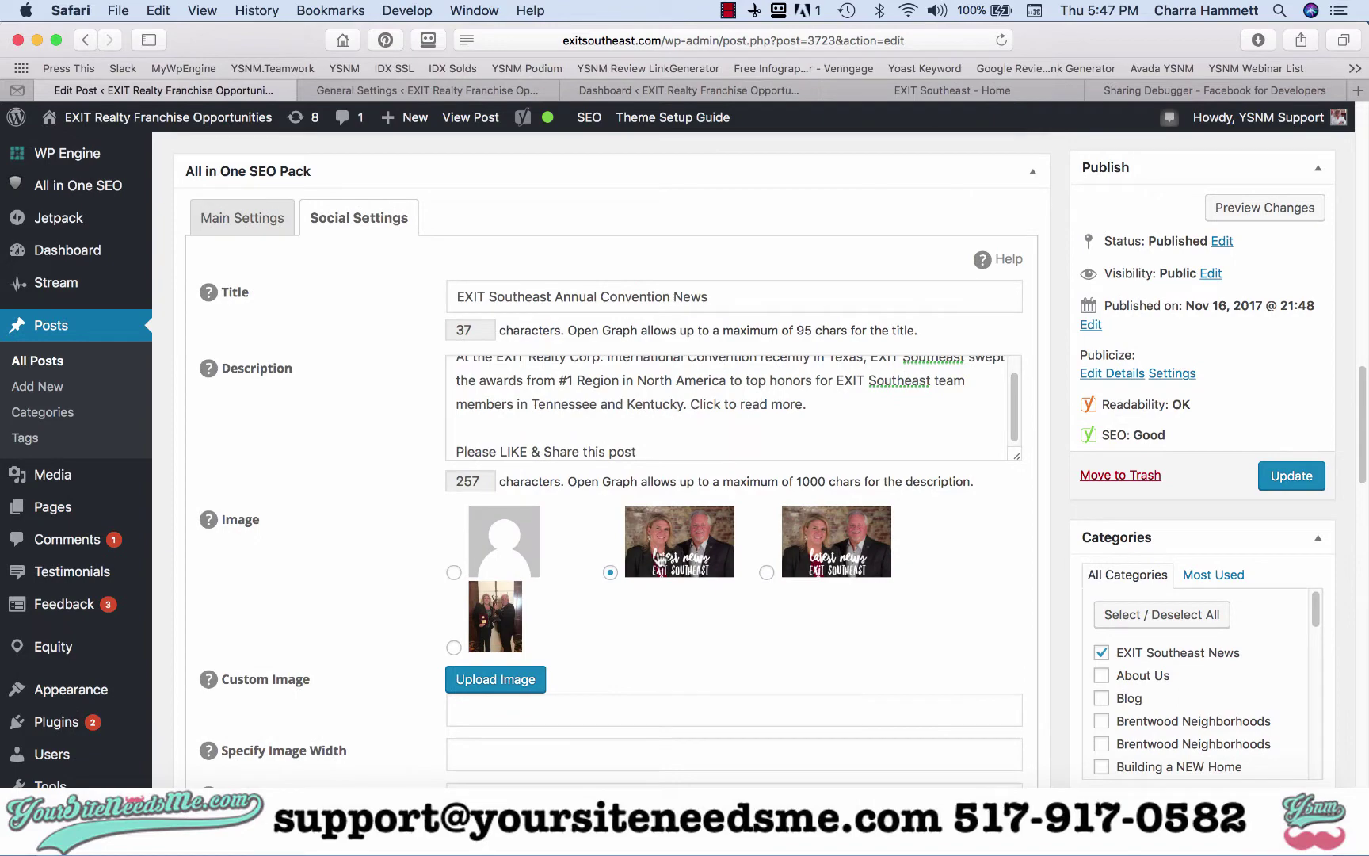
click(767, 573)
Examine the post's Yoast SEO advanced settings, readability analysis and keyword analysis for social image options
scroll(935, 620, down, 12)
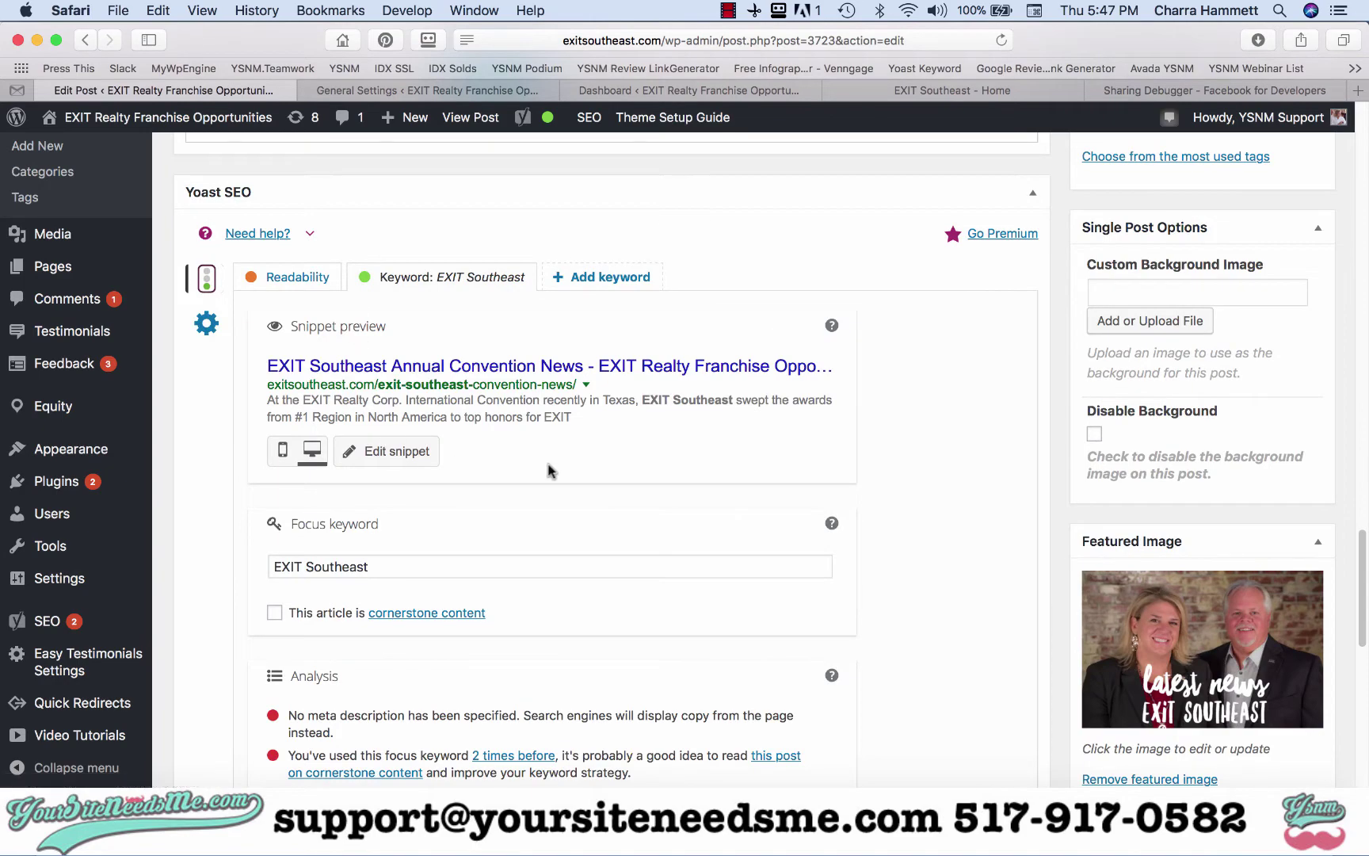
scroll(208, 333, down, 3)
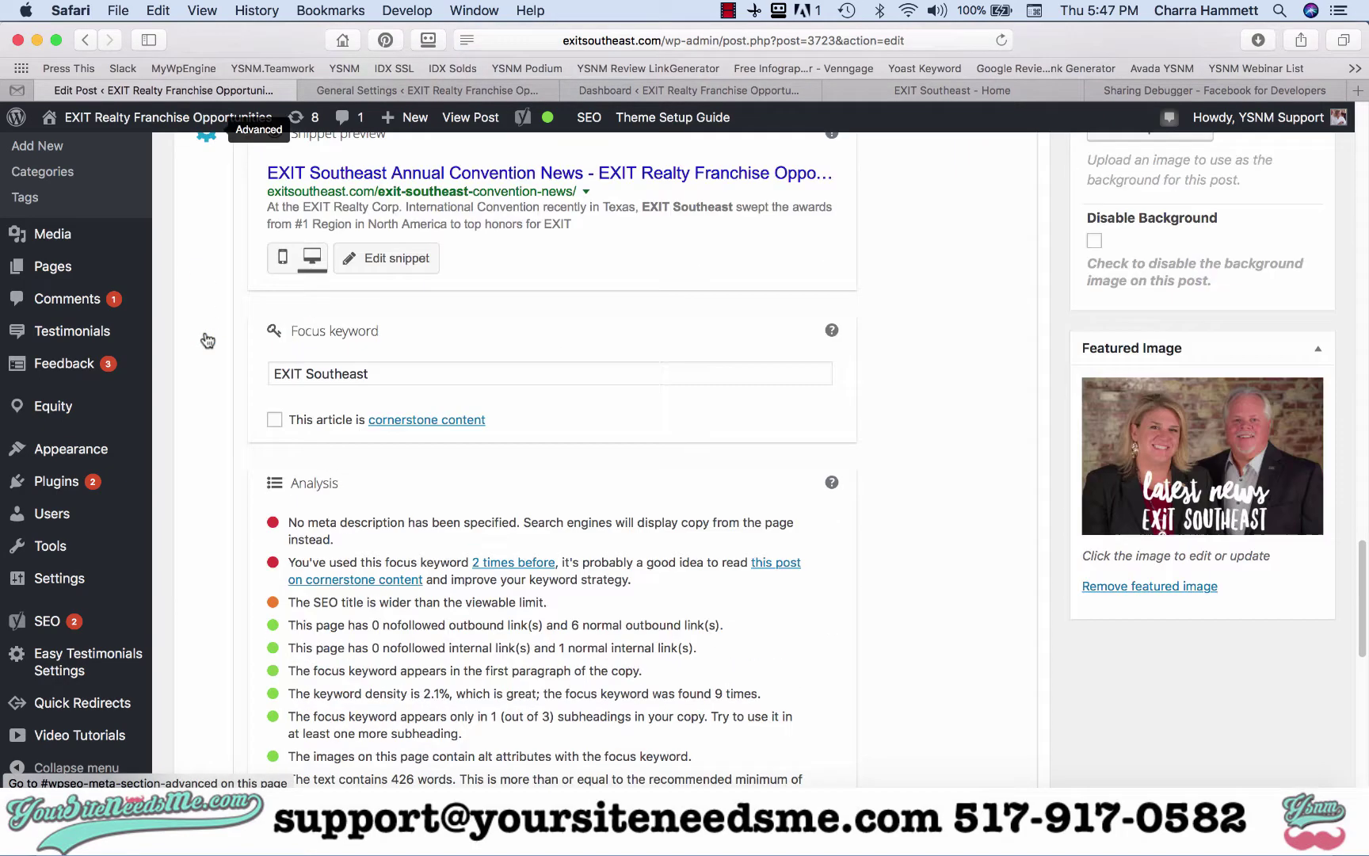
scroll(205, 338, up, 2)
click(206, 274)
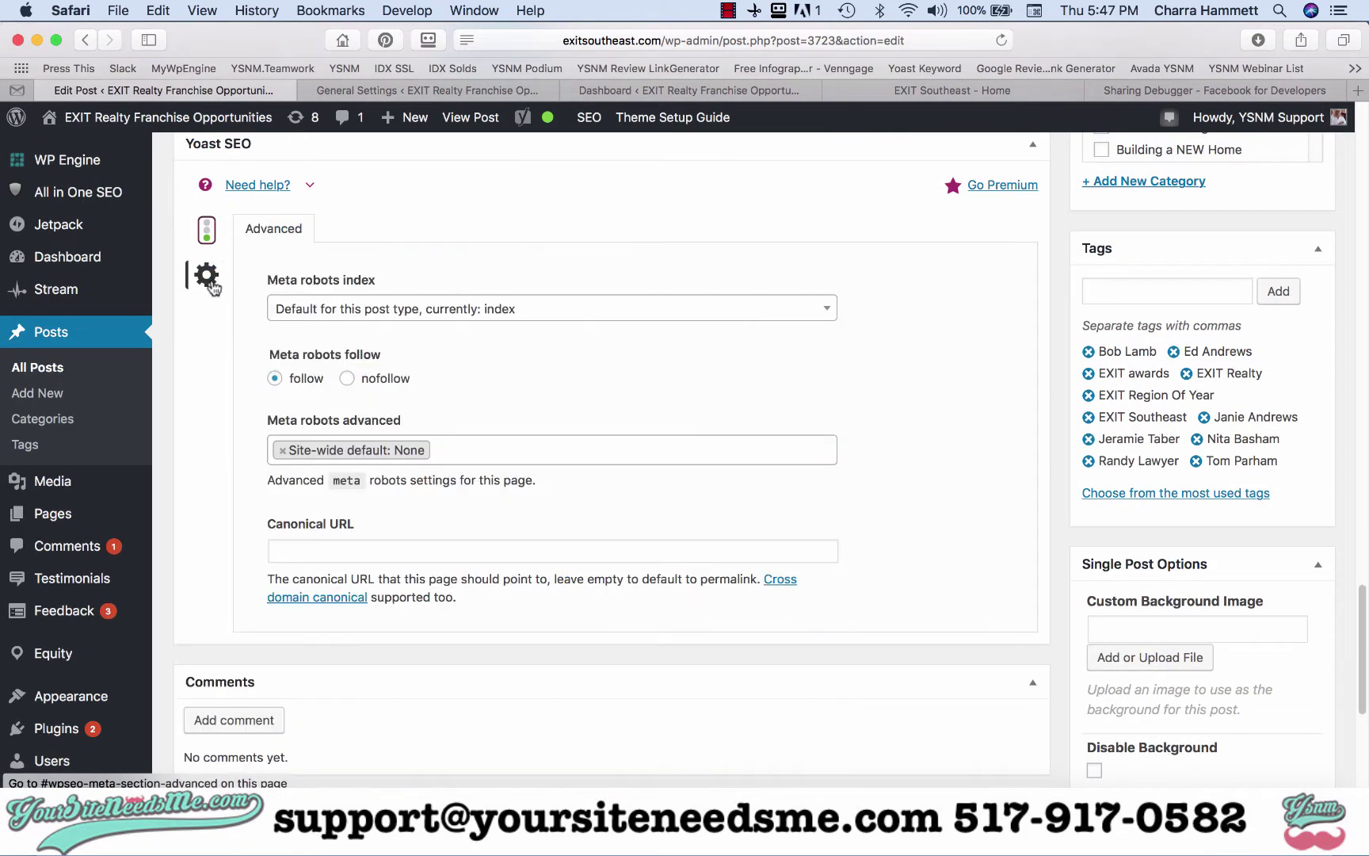
scroll(238, 380, up, 5)
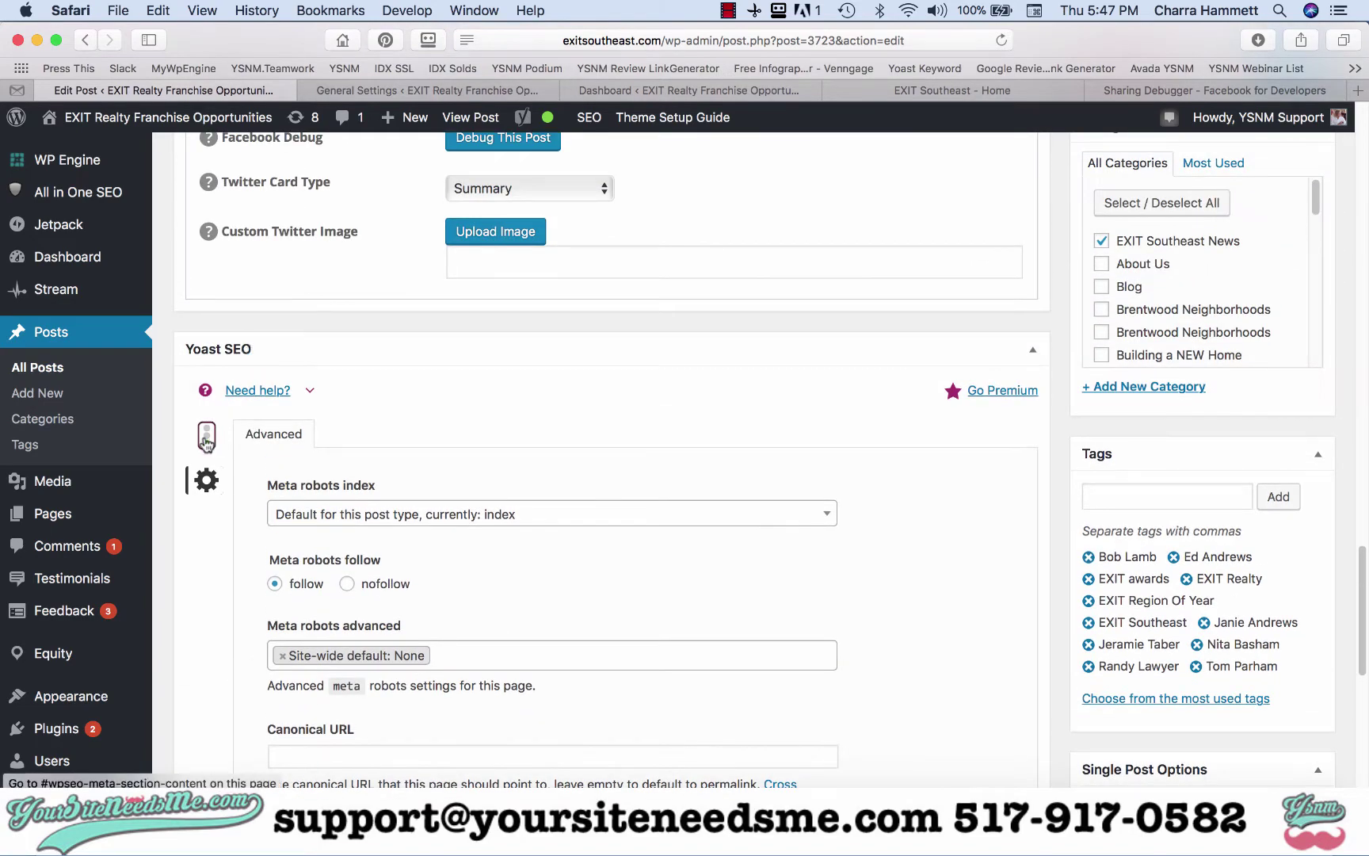
click(206, 435)
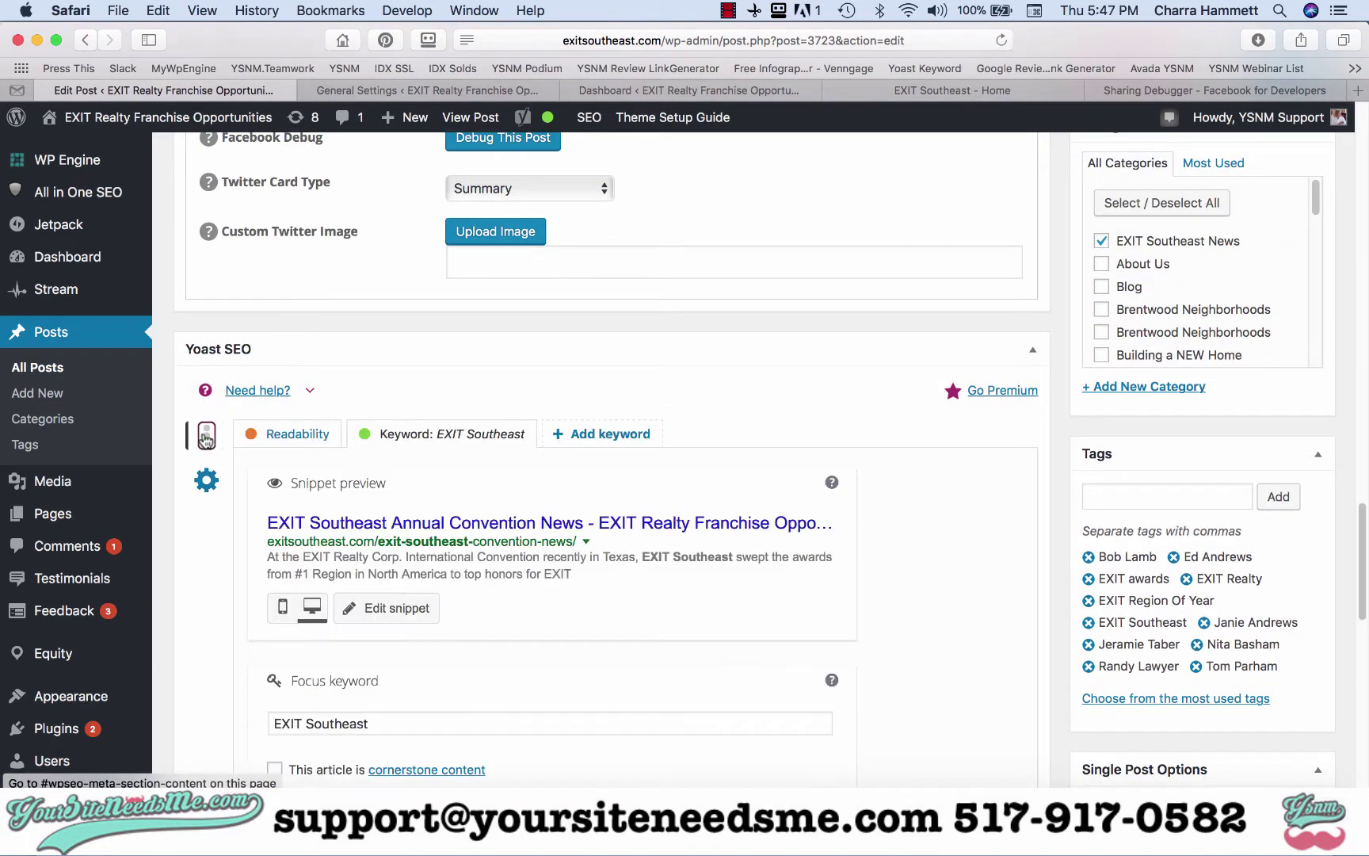
click(294, 435)
scroll(586, 511, down, 5)
scroll(593, 517, up, 5)
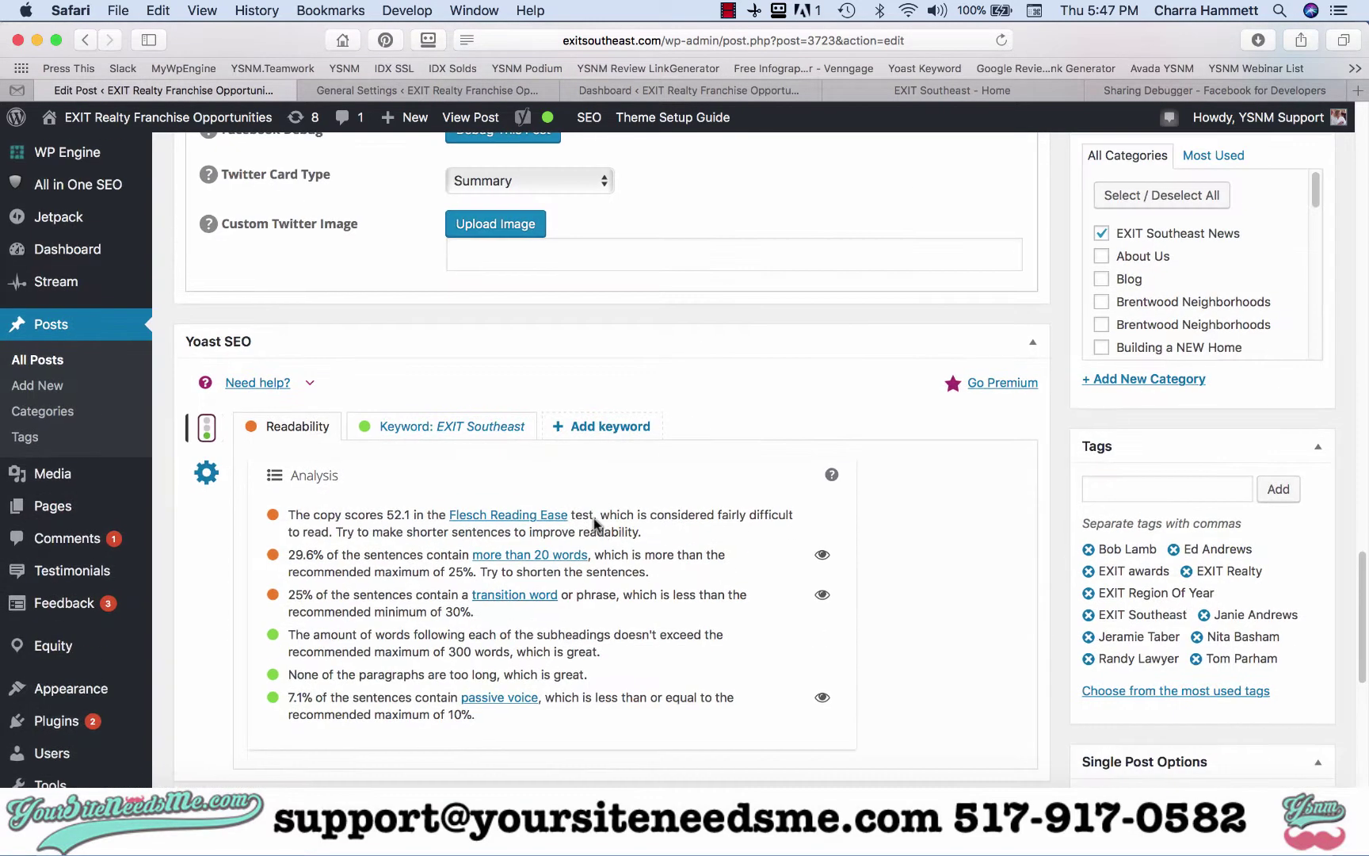
click(450, 434)
scroll(403, 529, down, 10)
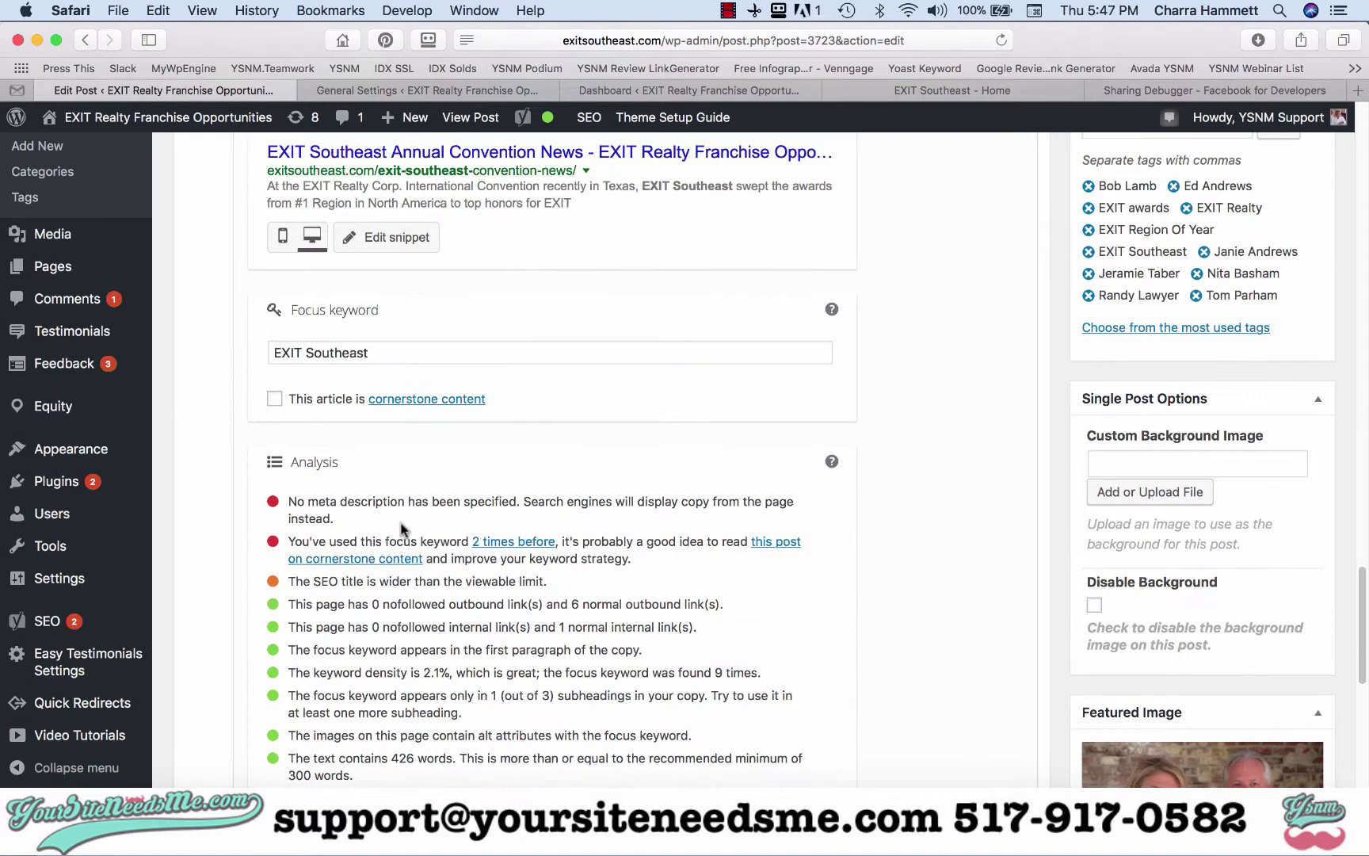
Debug the post from its All in One SEO social settings, scrape it again in the Sharing Debugger and check the link preview
scroll(402, 530, up, 15)
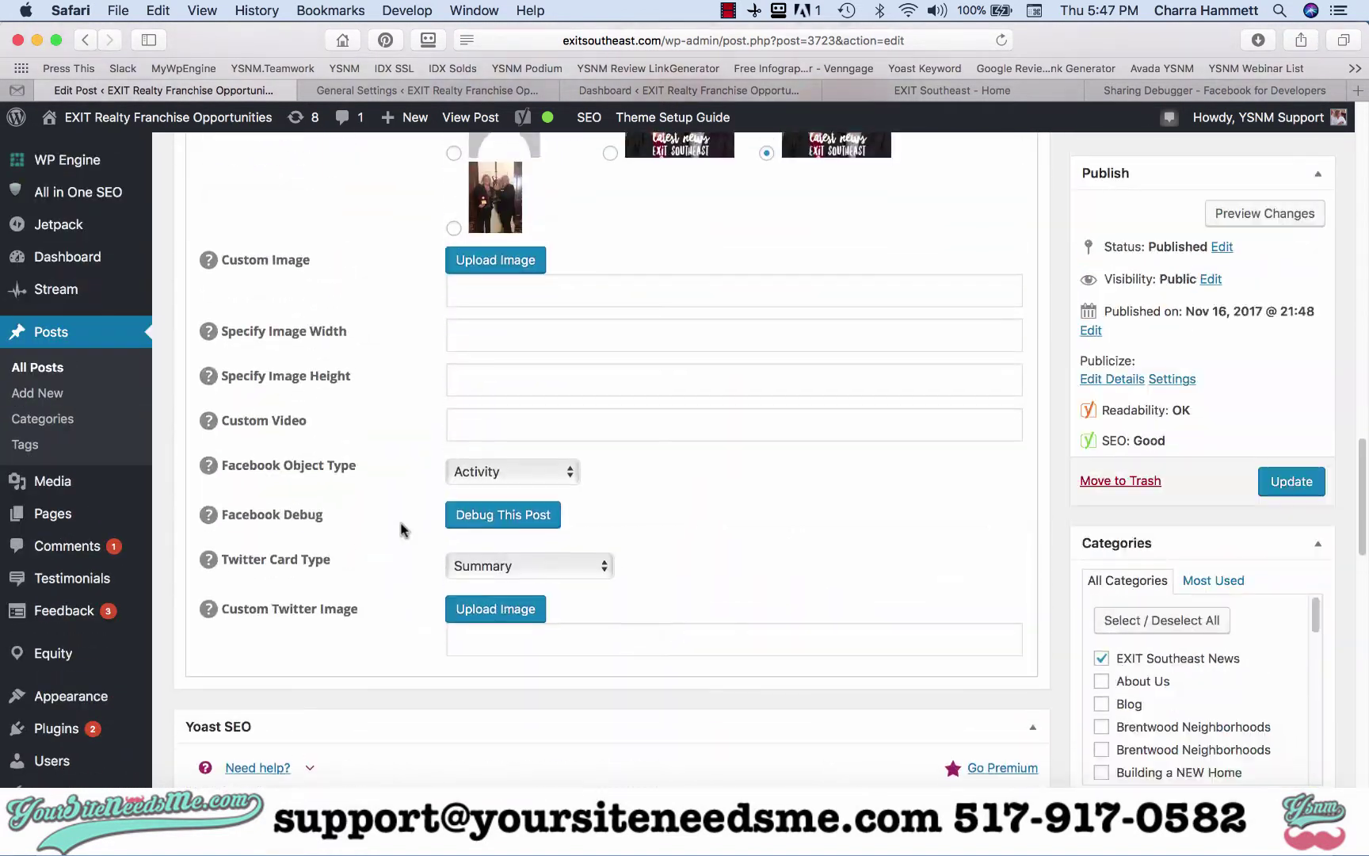
scroll(403, 531, up, 2)
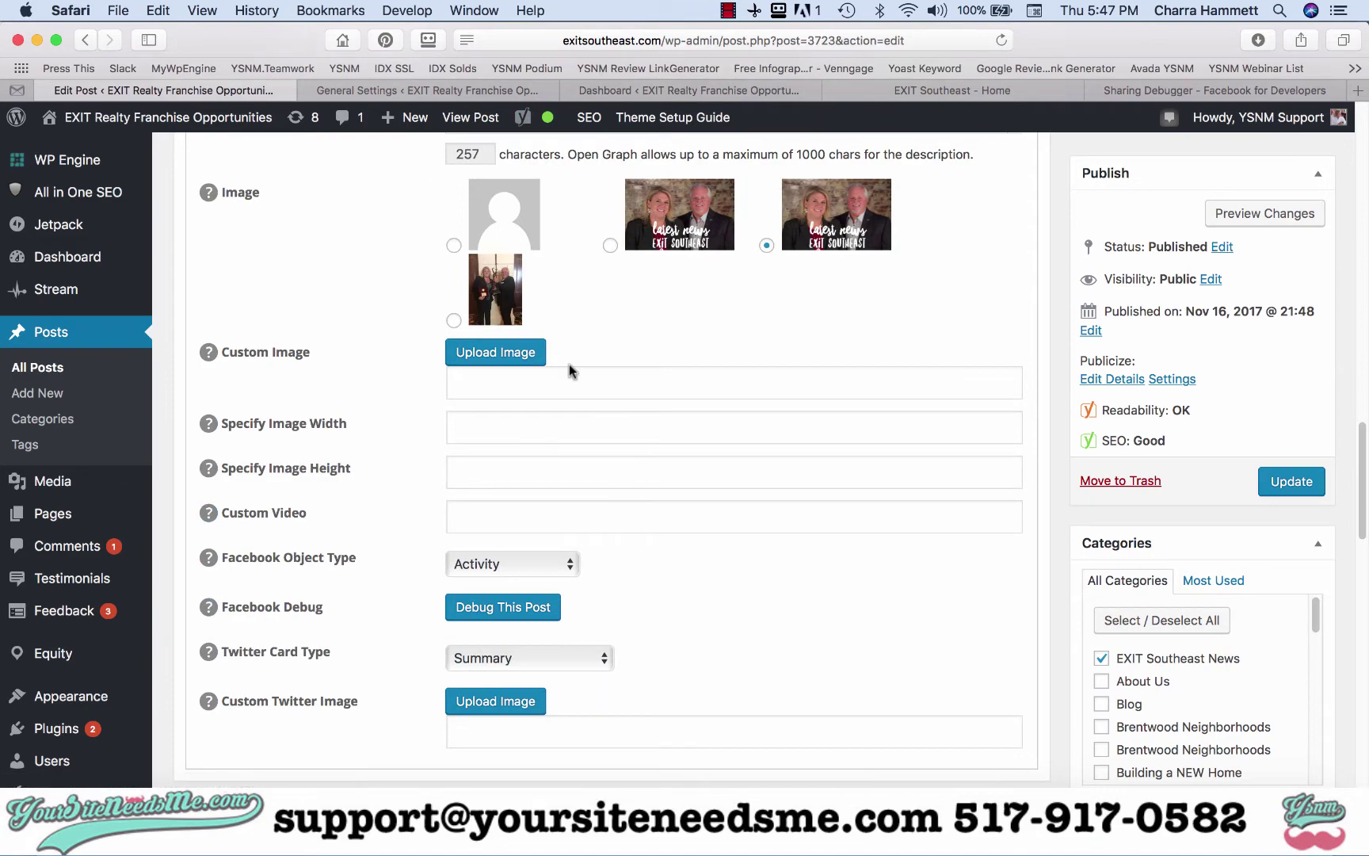
scroll(569, 363, up, 15)
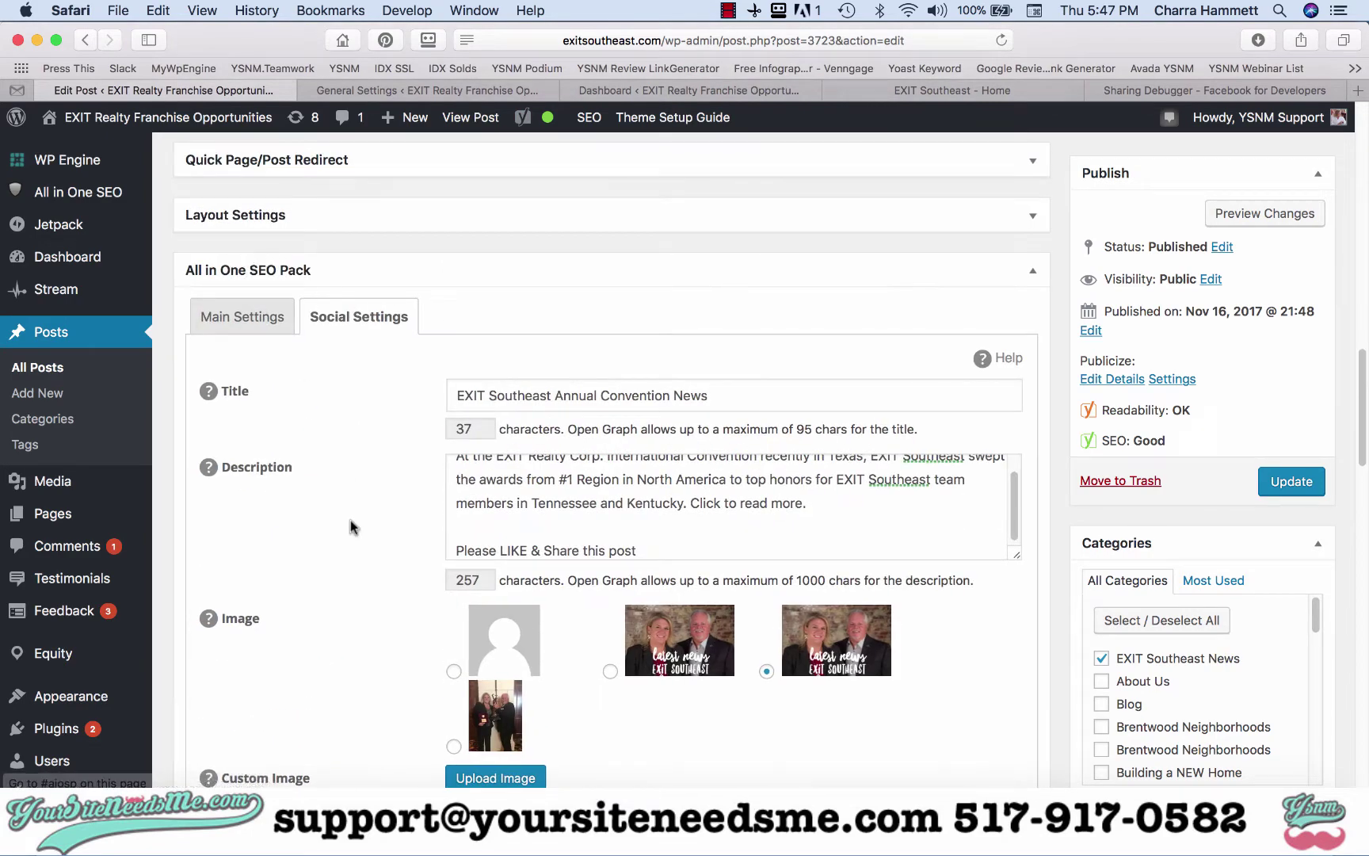
scroll(349, 519, down, 13)
scroll(349, 520, down, 3)
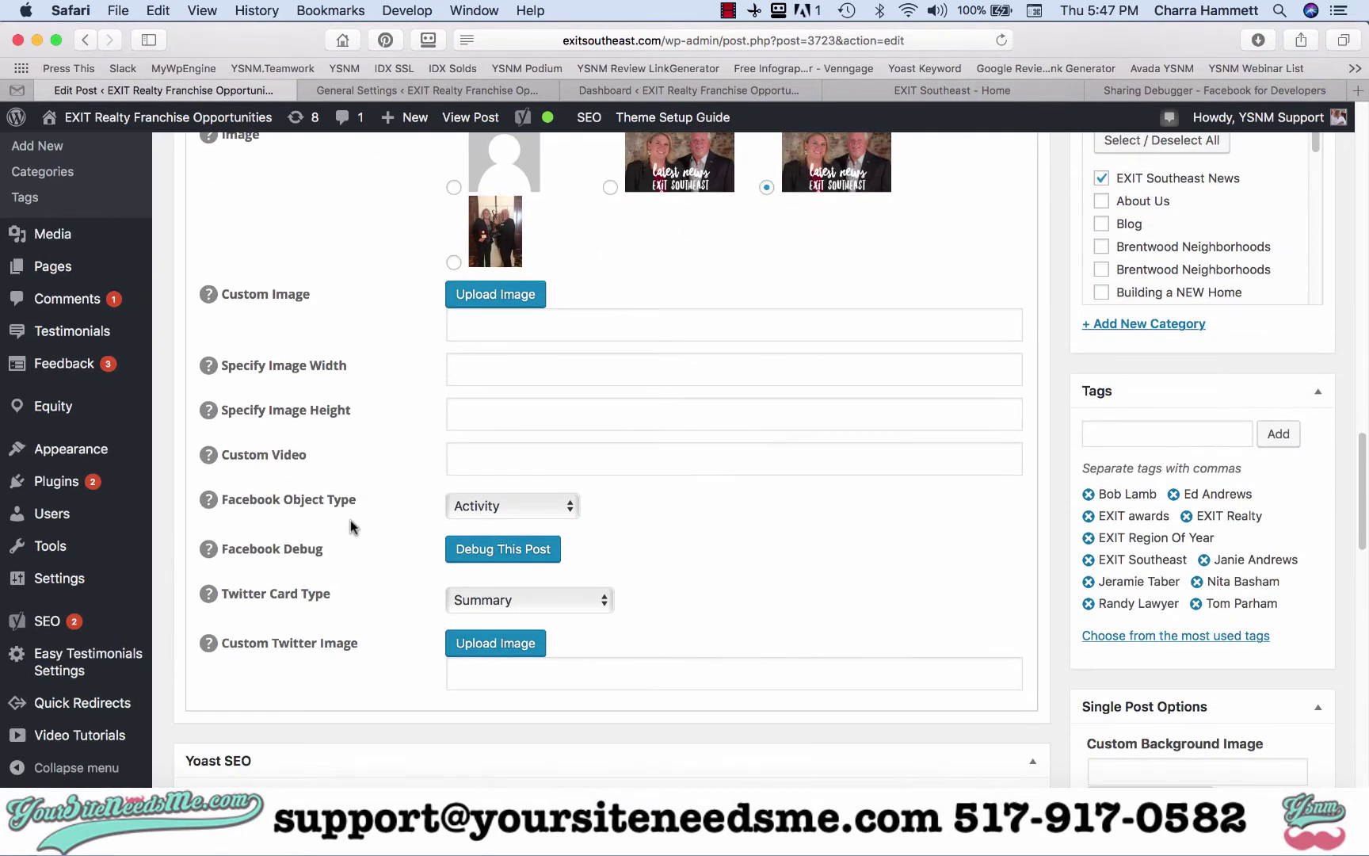
click(485, 547)
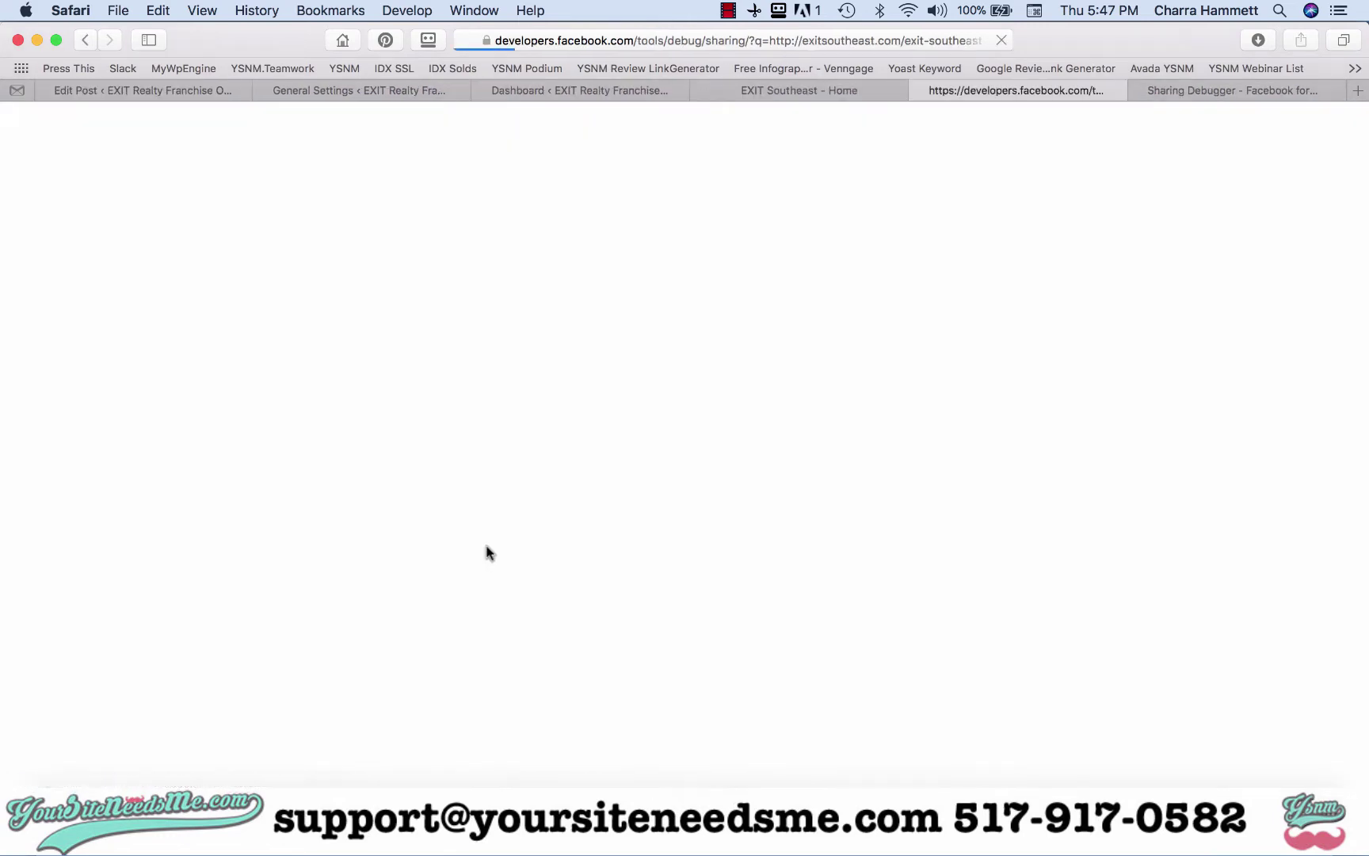
scroll(898, 446, down, 5)
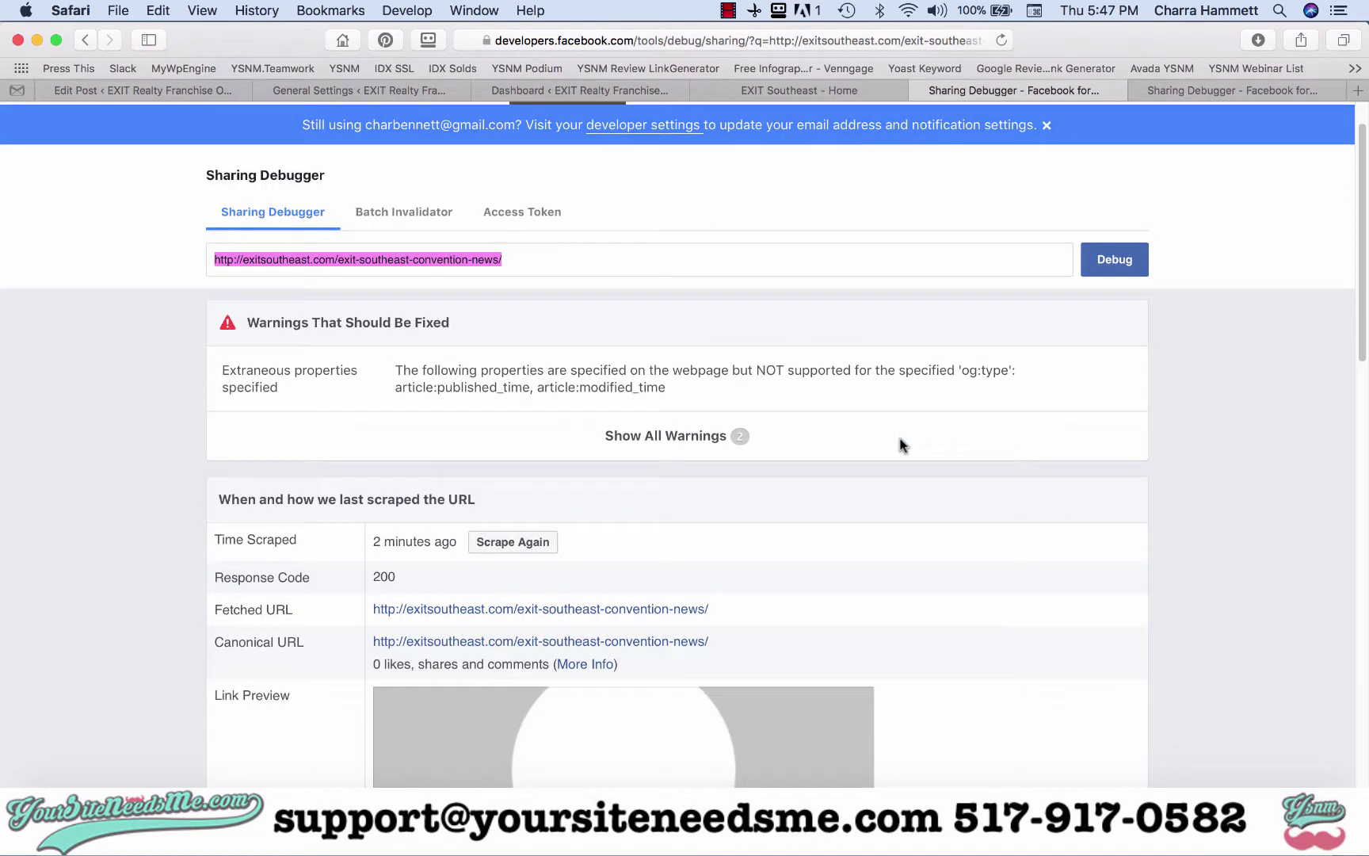
click(520, 354)
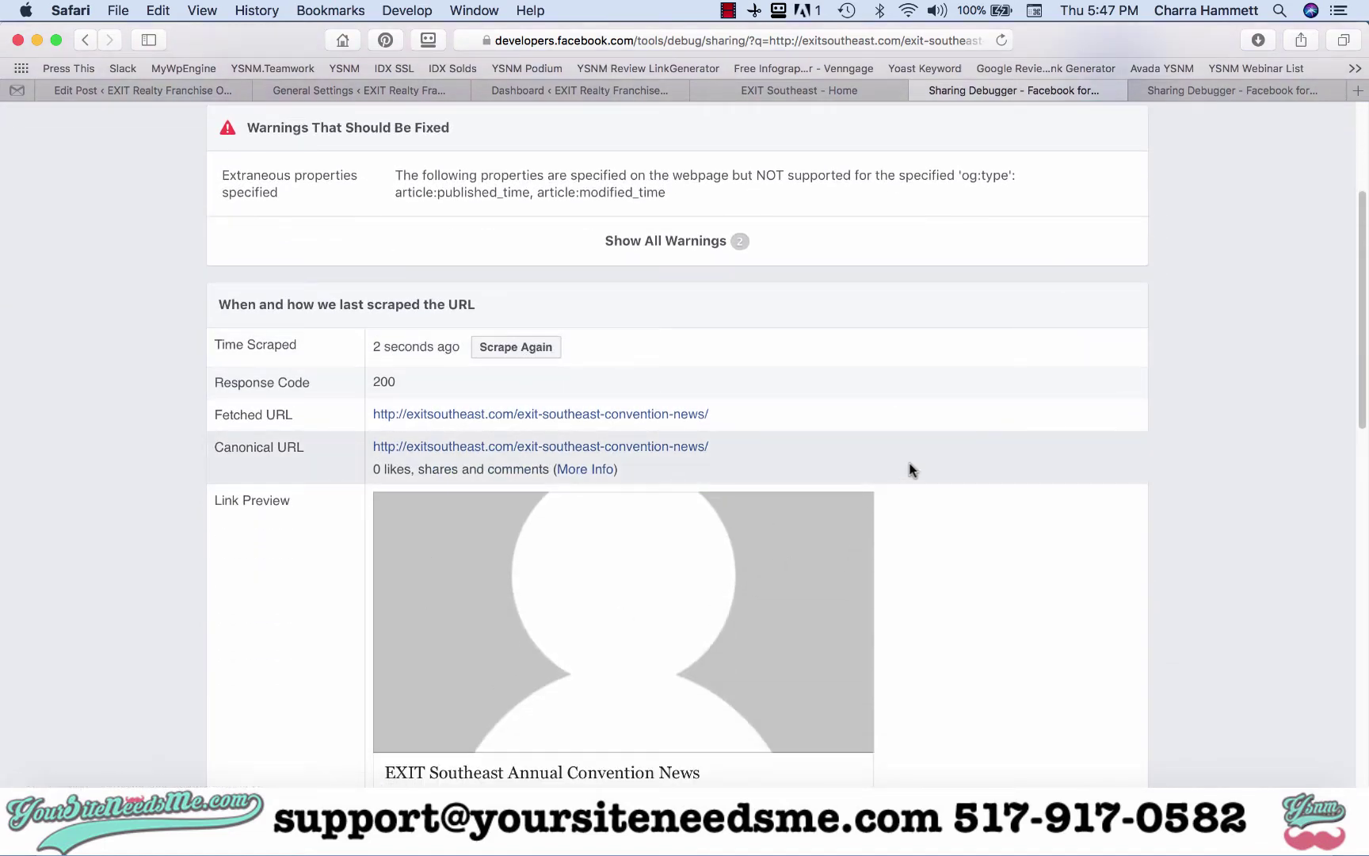
scroll(937, 497, down, 3)
scroll(937, 497, up, 1)
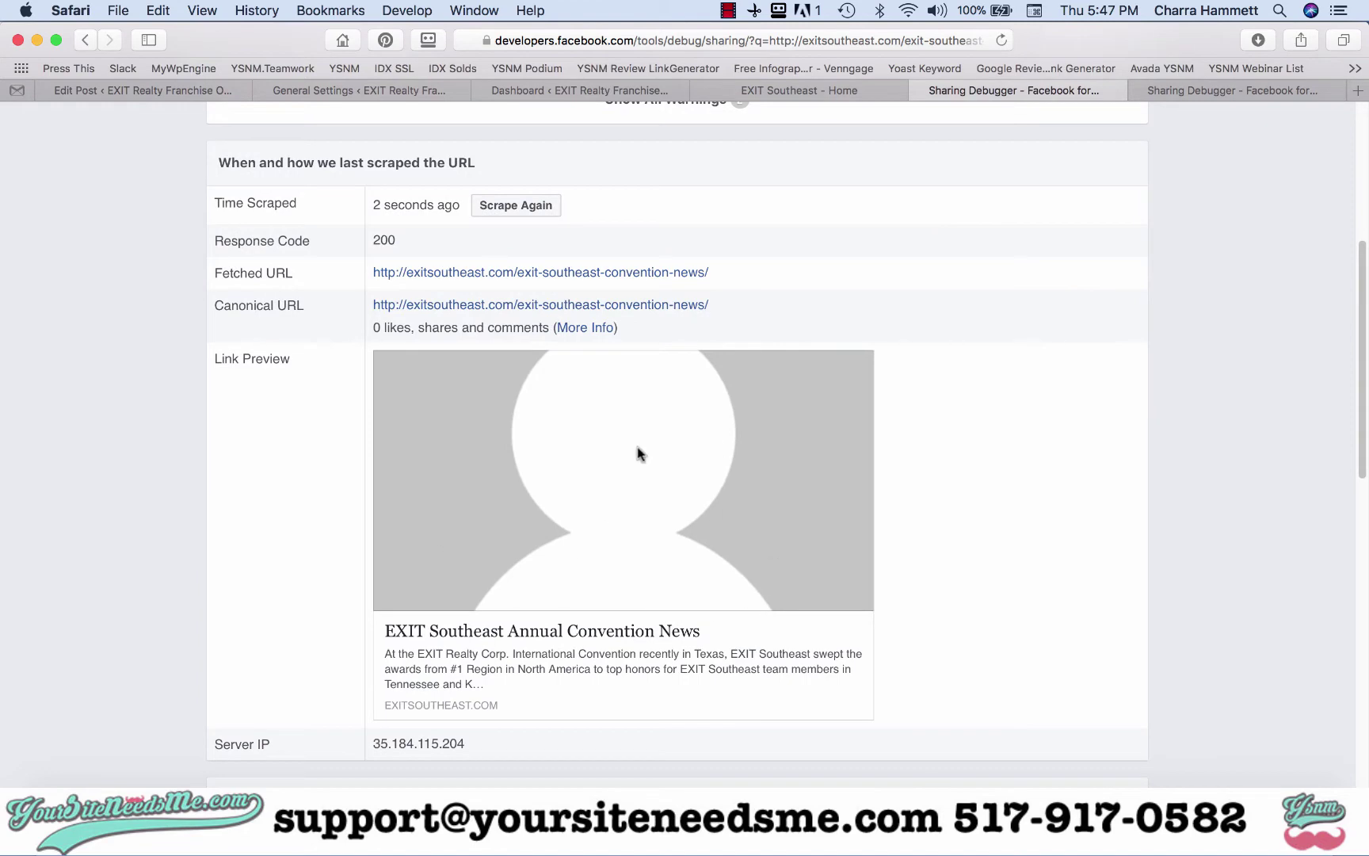
Return to the post editor and update the post with the newly selected social image
click(356, 90)
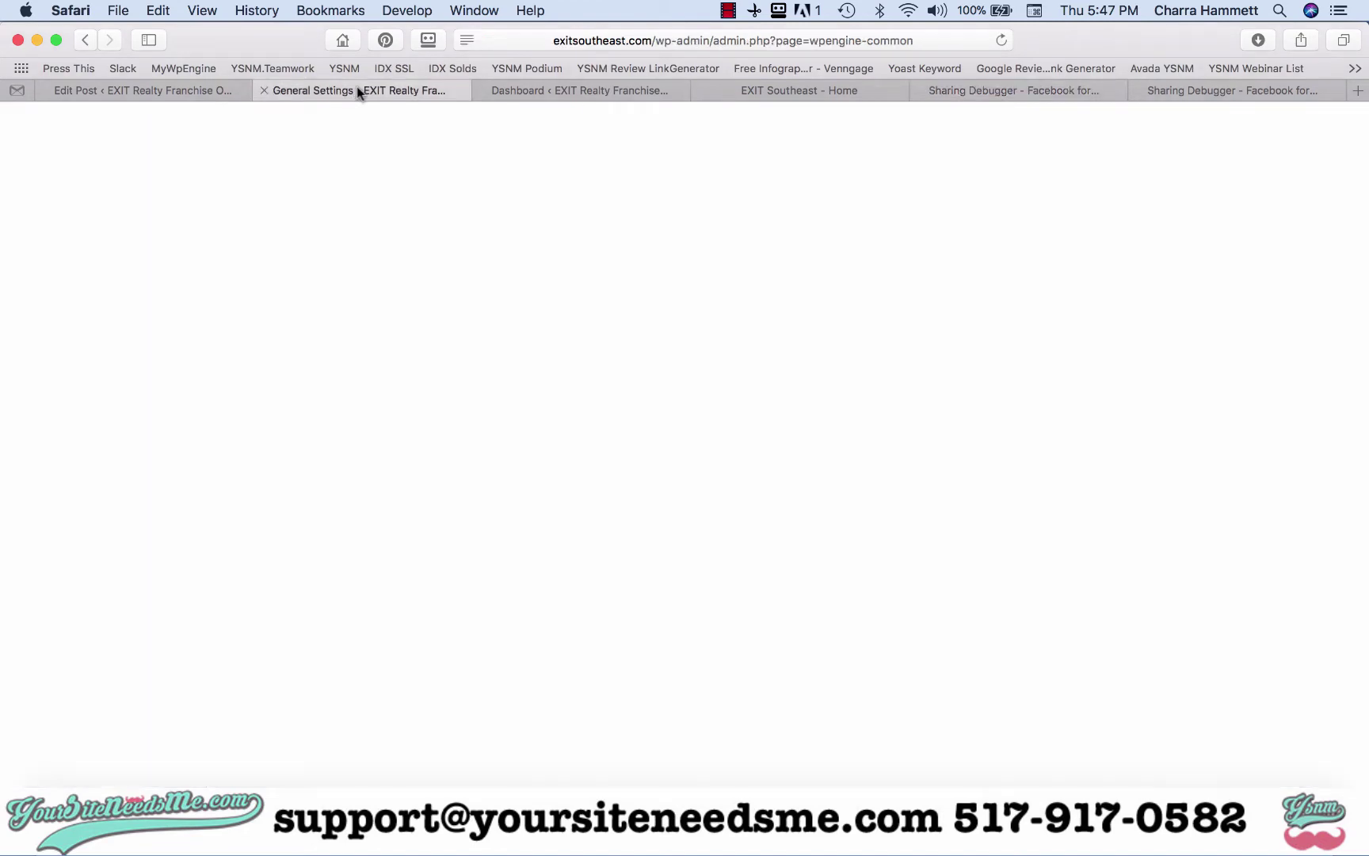
click(142, 90)
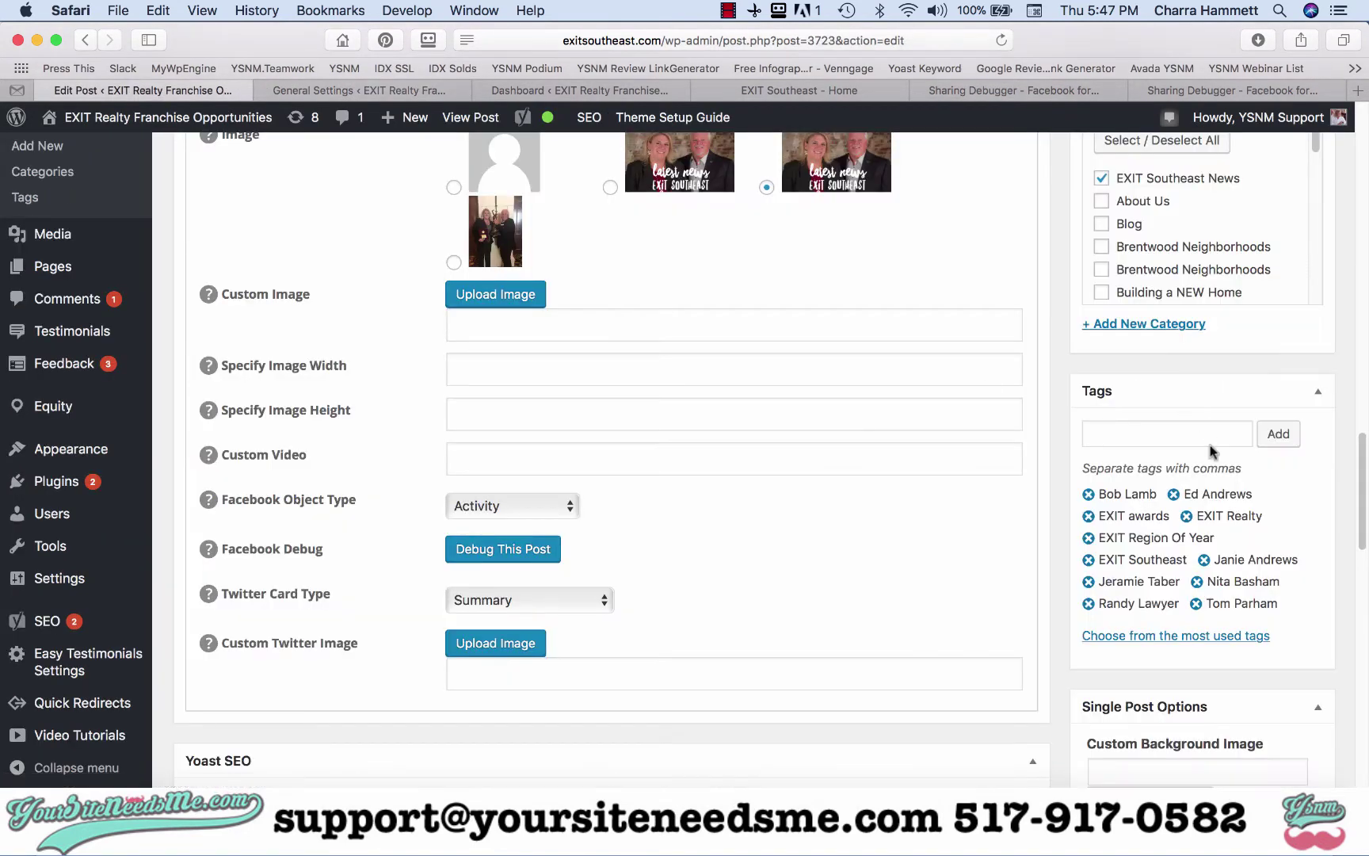
scroll(1210, 446, up, 5)
click(1291, 482)
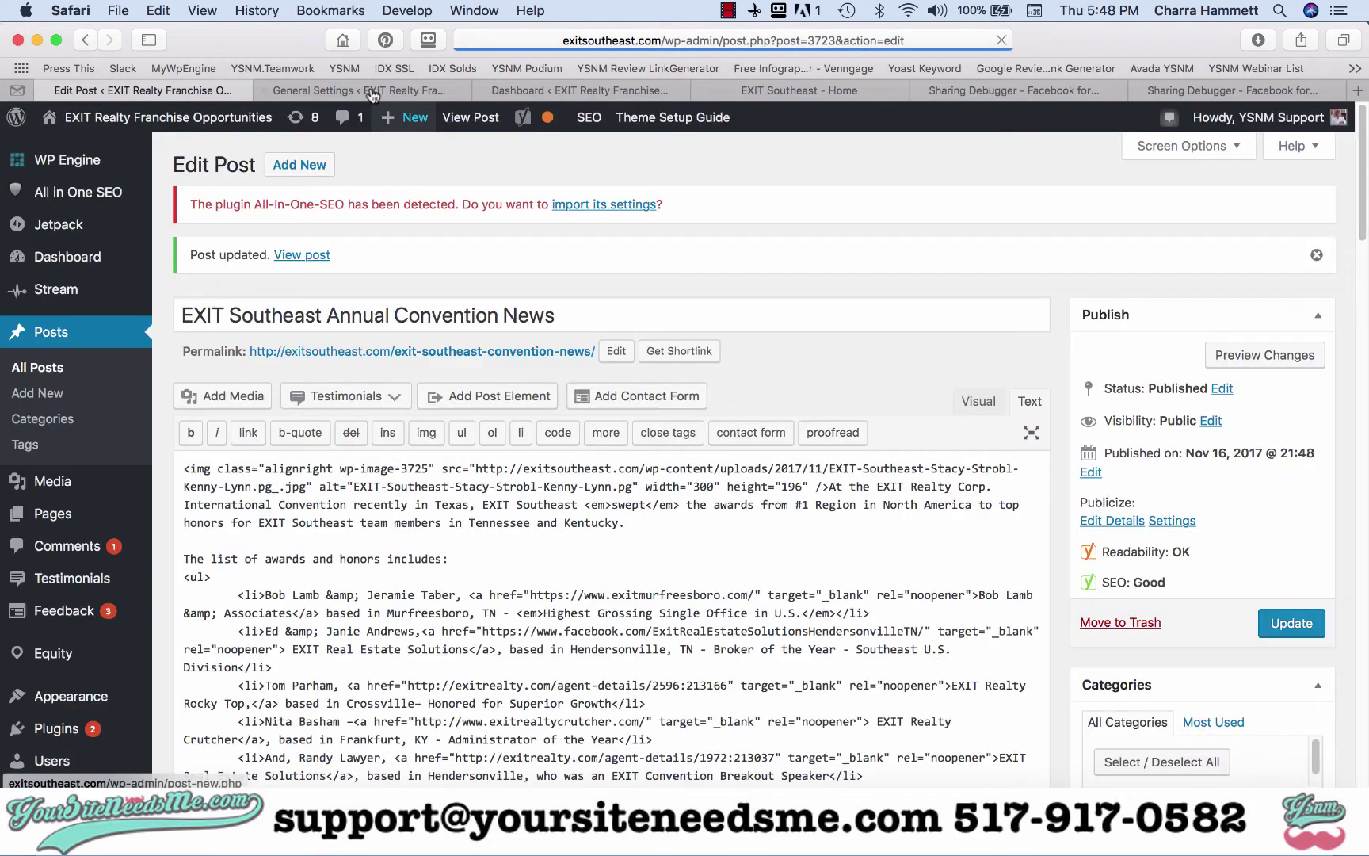
Purge all of the site's caches in the WP Engine general settings
click(366, 88)
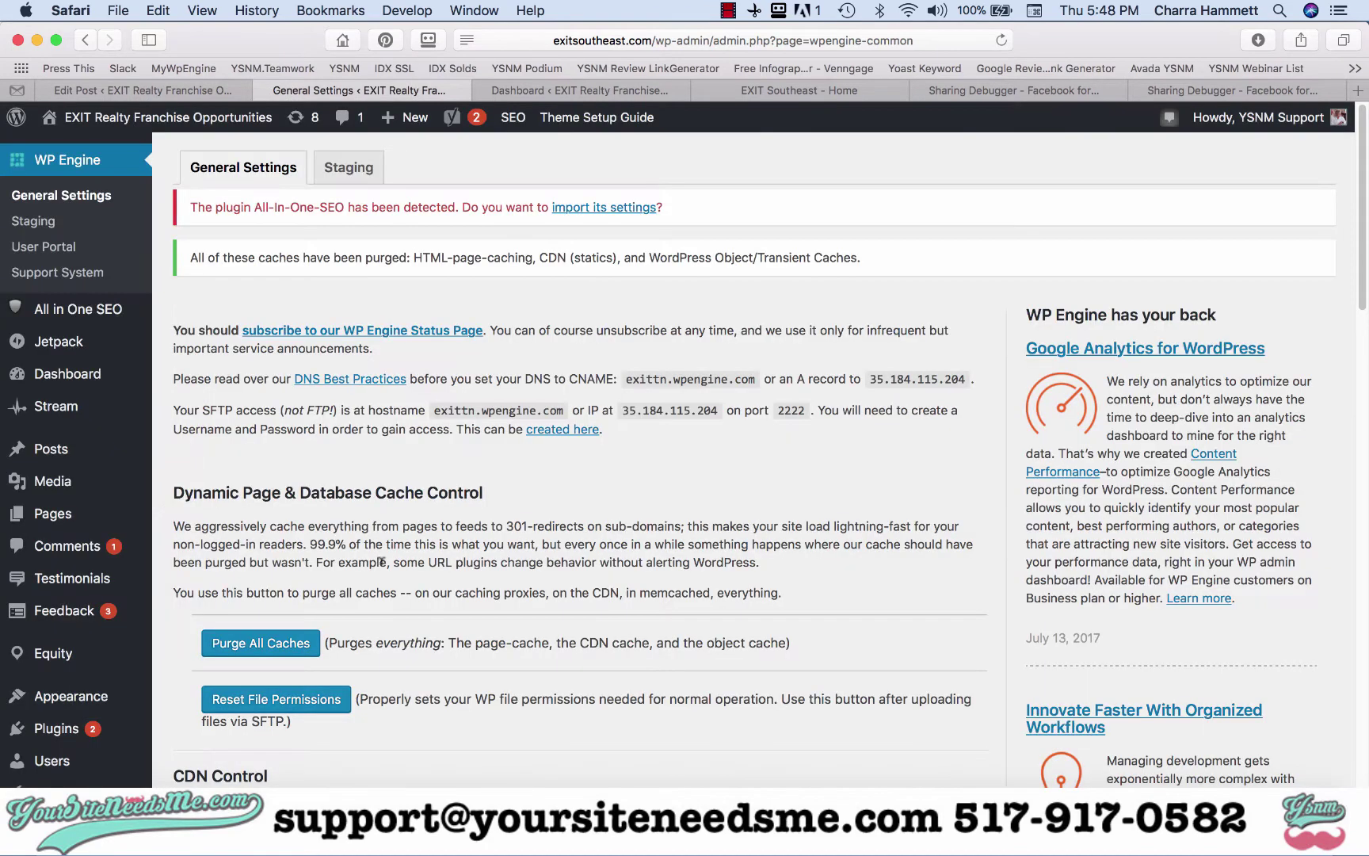
click(261, 643)
click(859, 437)
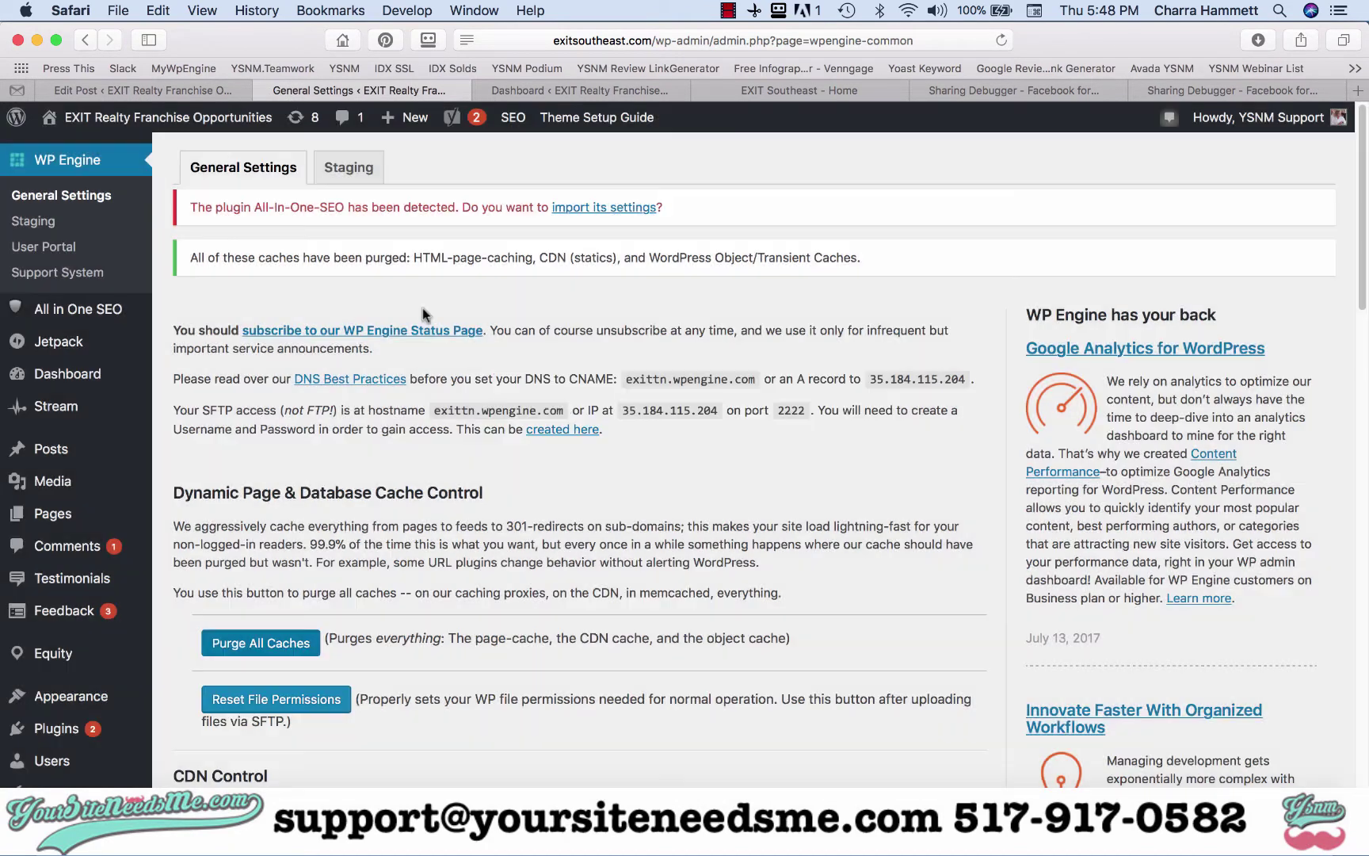
Return to the post editor and check the selected image in the All in One SEO social settings
click(203, 90)
scroll(626, 435, down, 20)
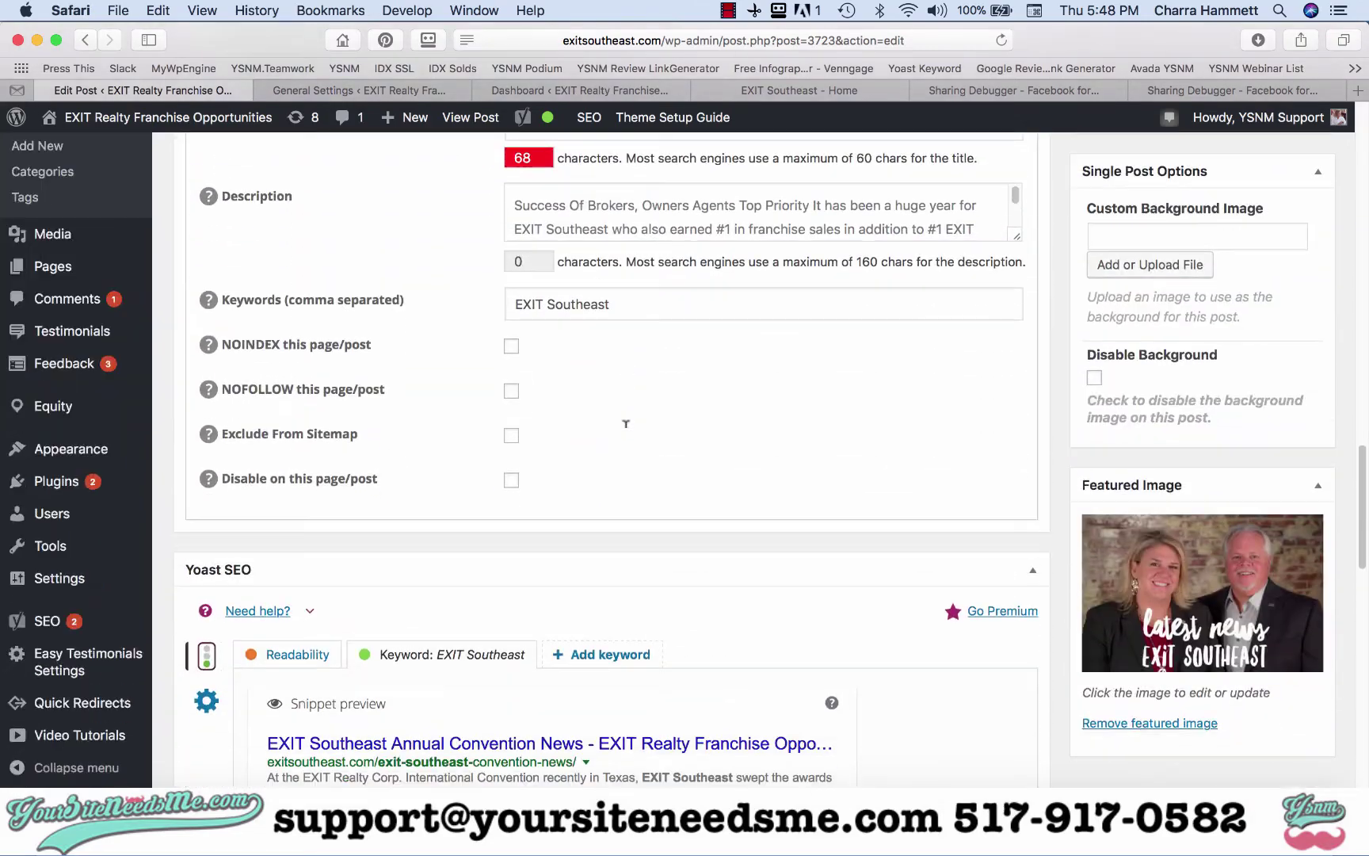
scroll(626, 434, down, 8)
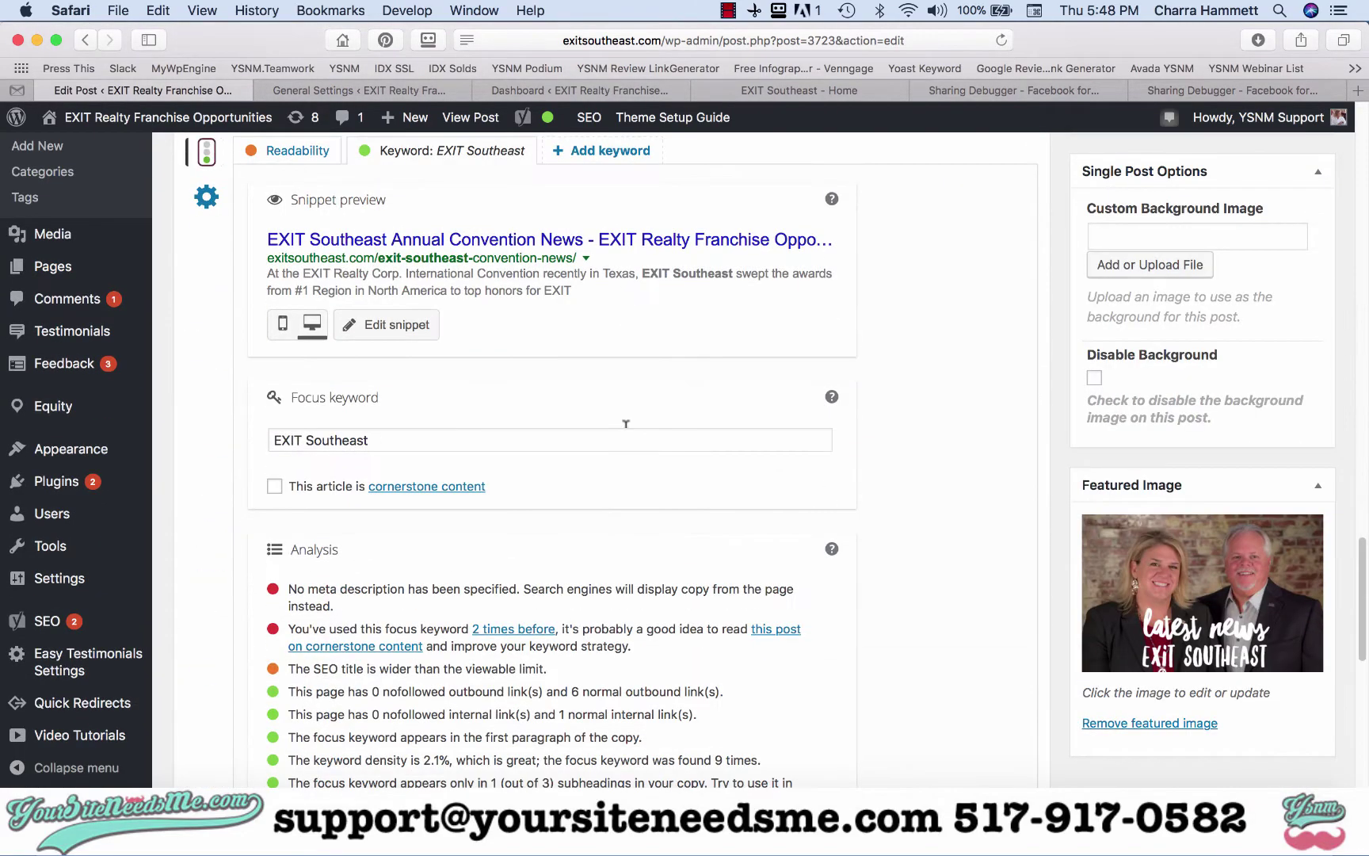
scroll(626, 424, up, 10)
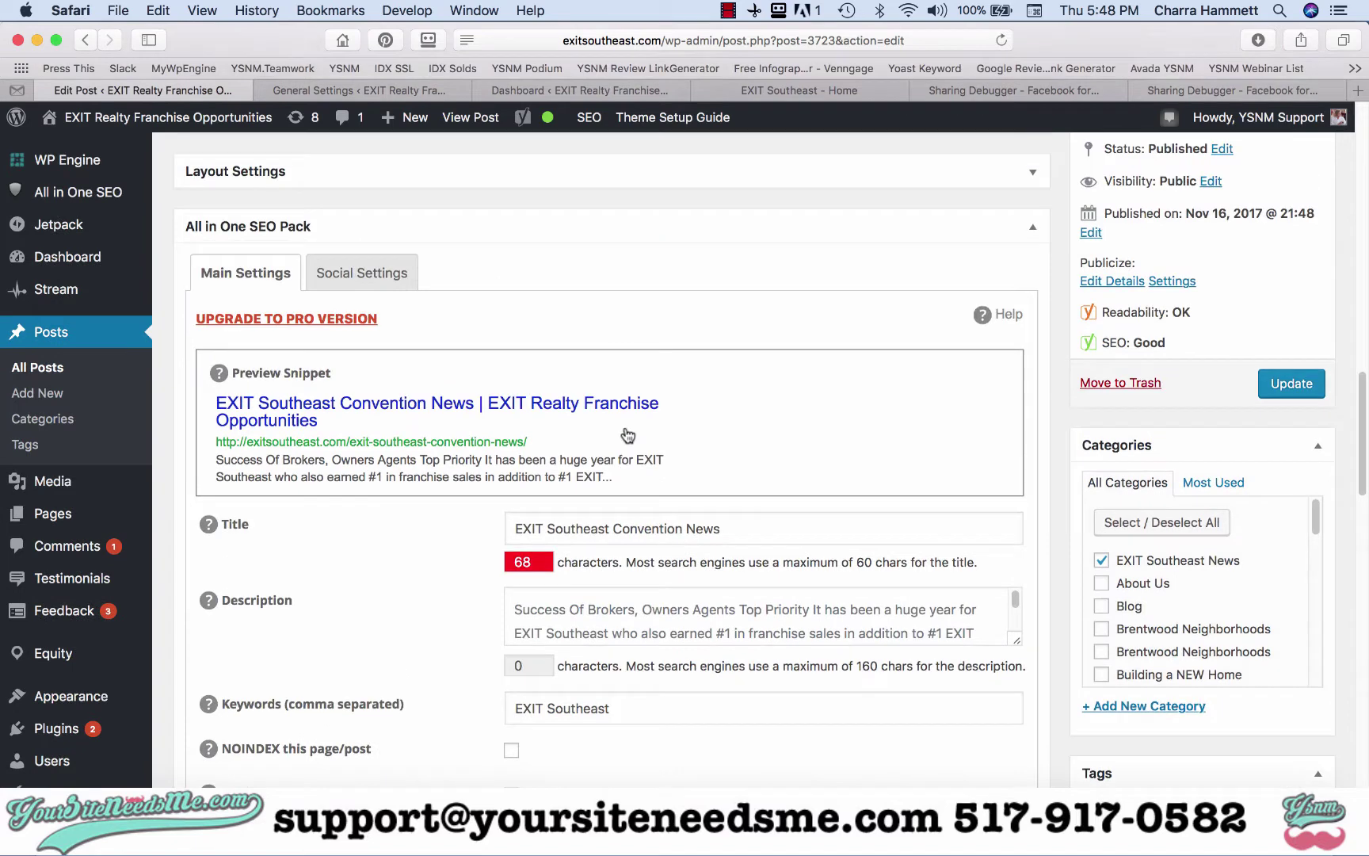
click(363, 404)
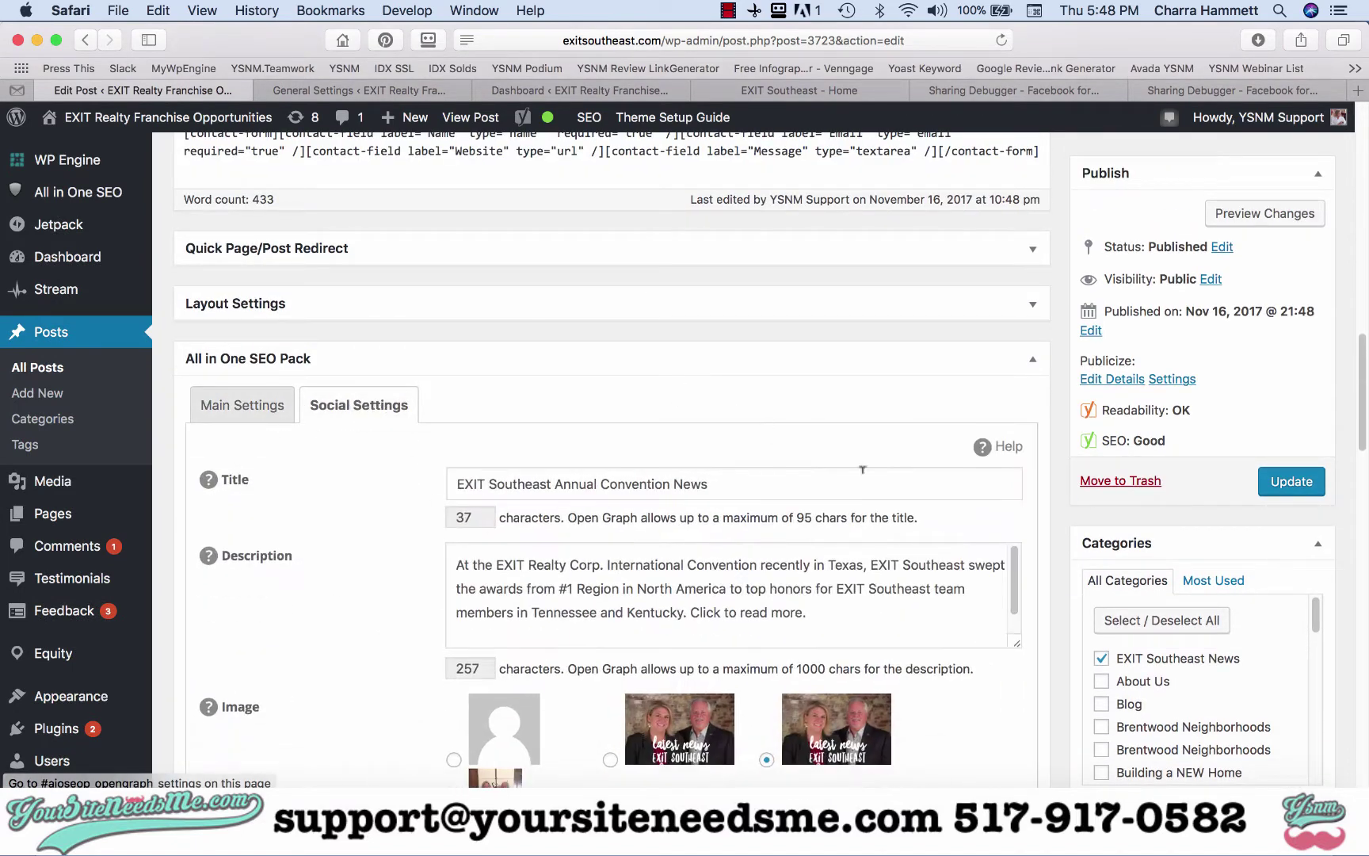
scroll(983, 603, down, 4)
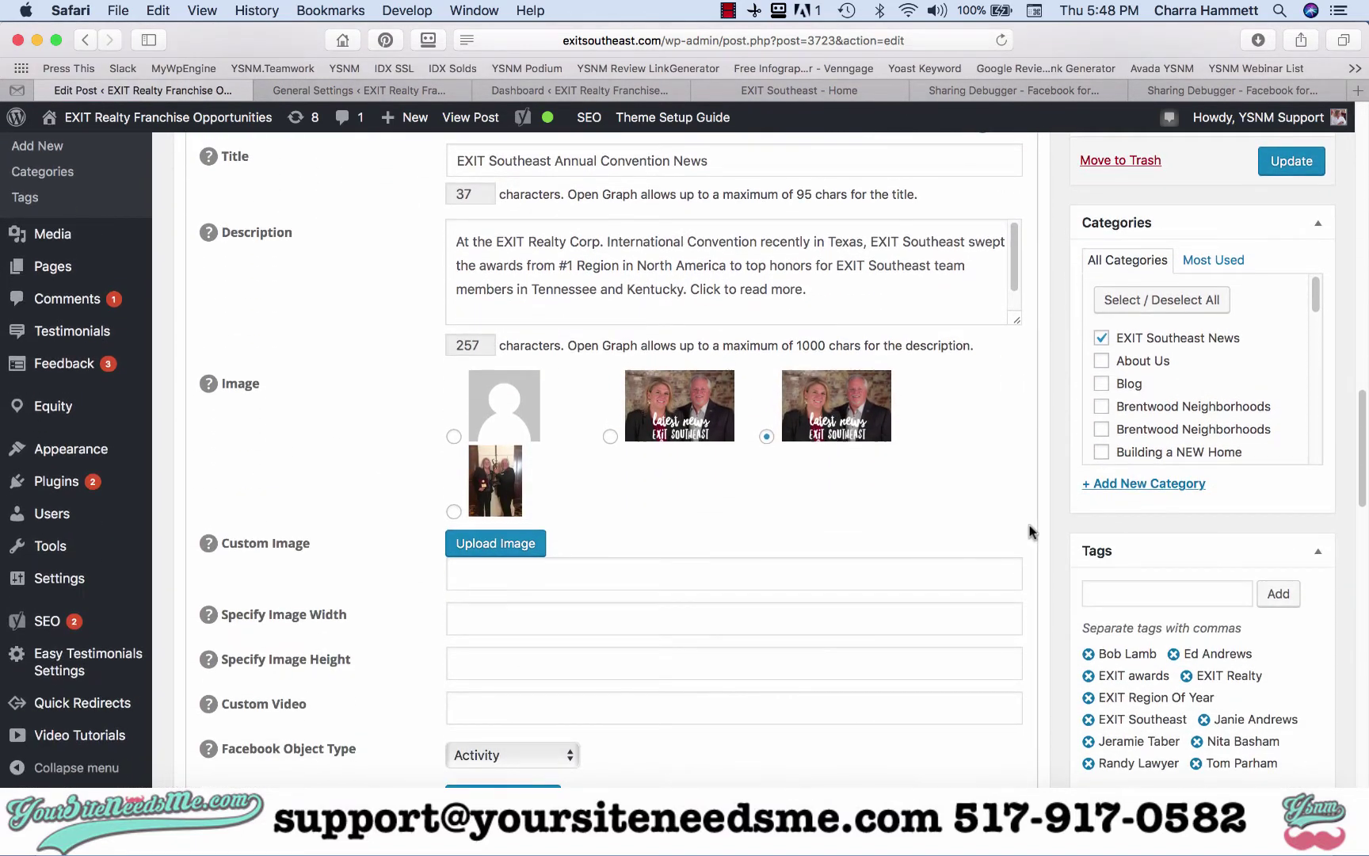
Debug the post from its All in One SEO social settings and check the link preview in the Sharing Debugger
scroll(1030, 531, down, 3)
scroll(1030, 531, down, 1)
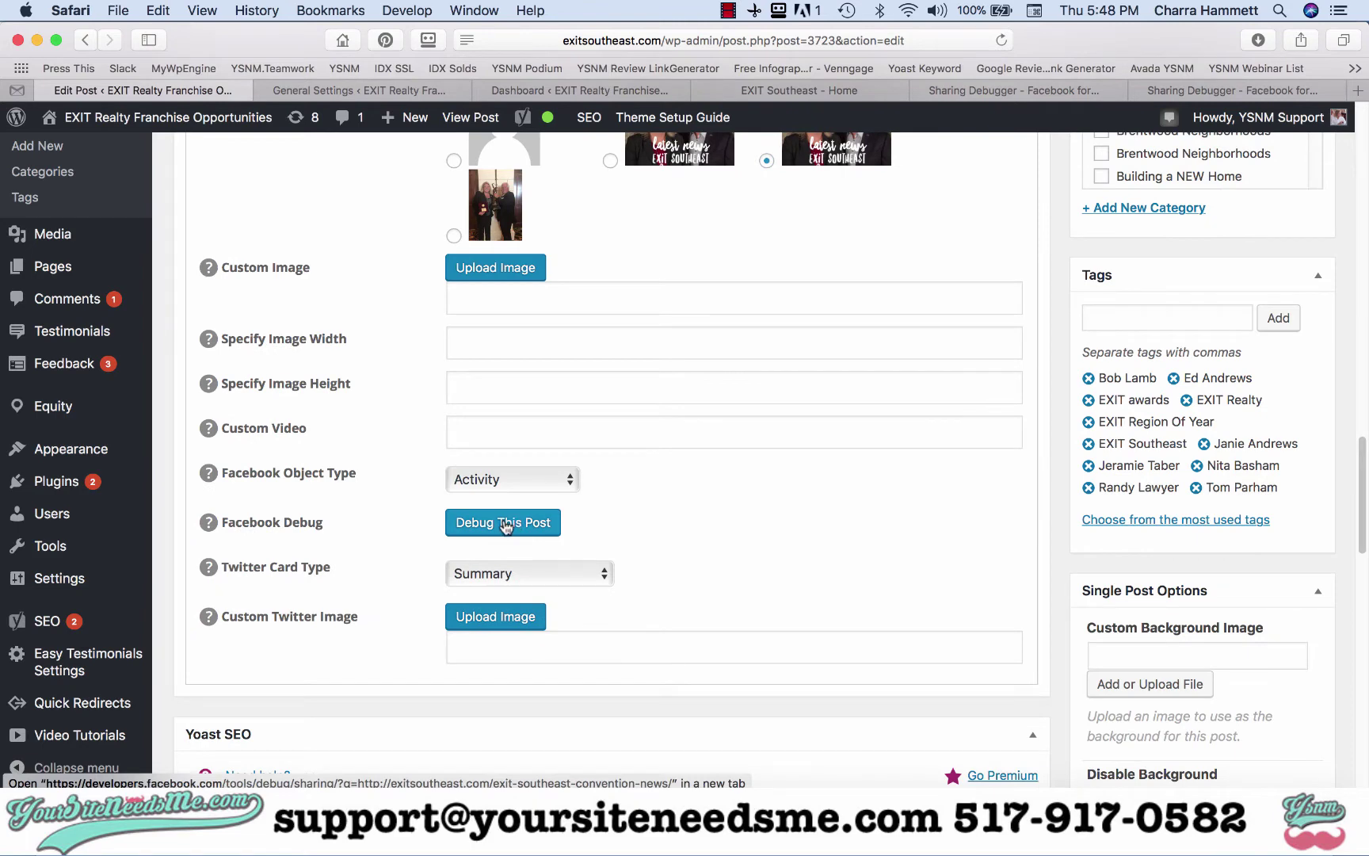
click(505, 524)
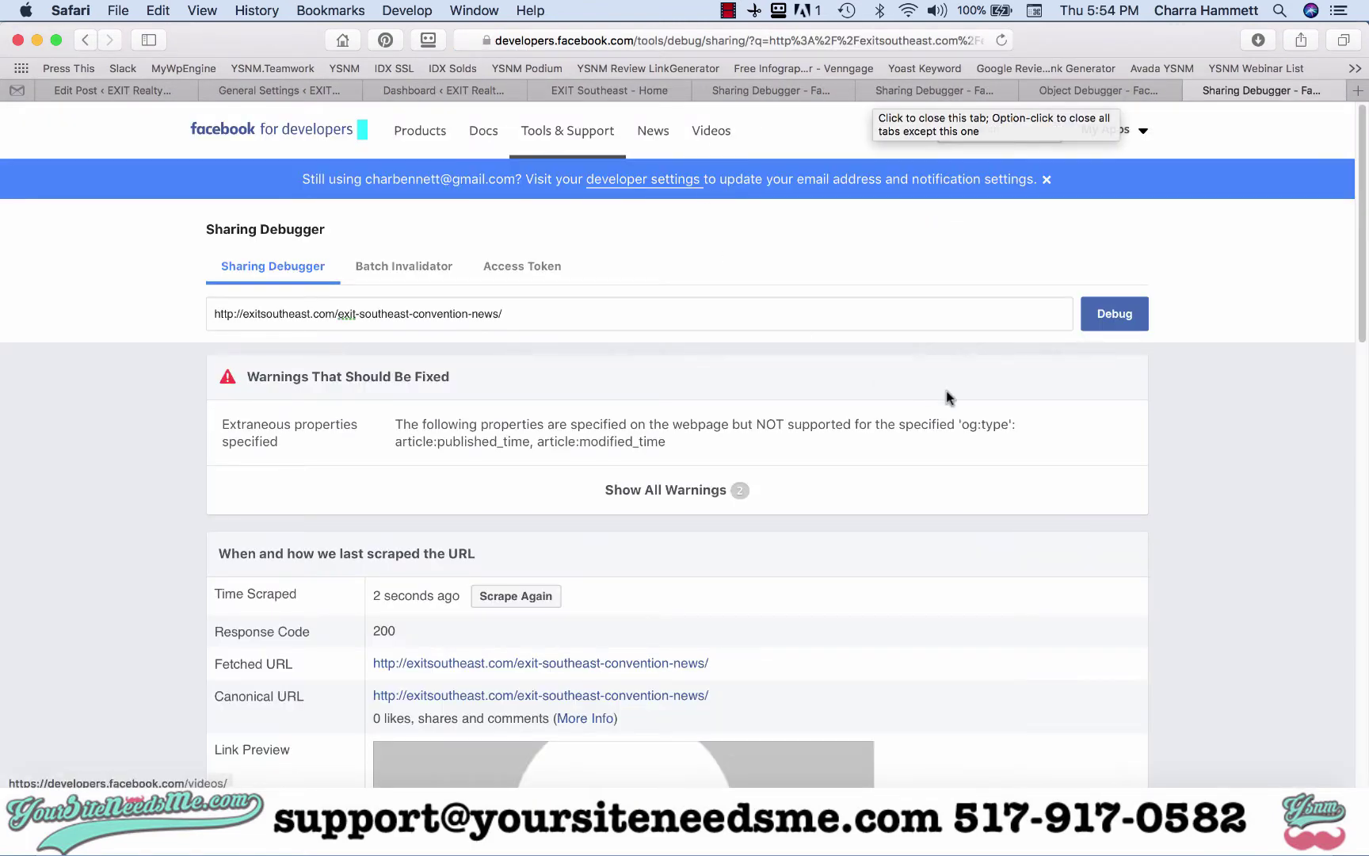
scroll(948, 396, down, 10)
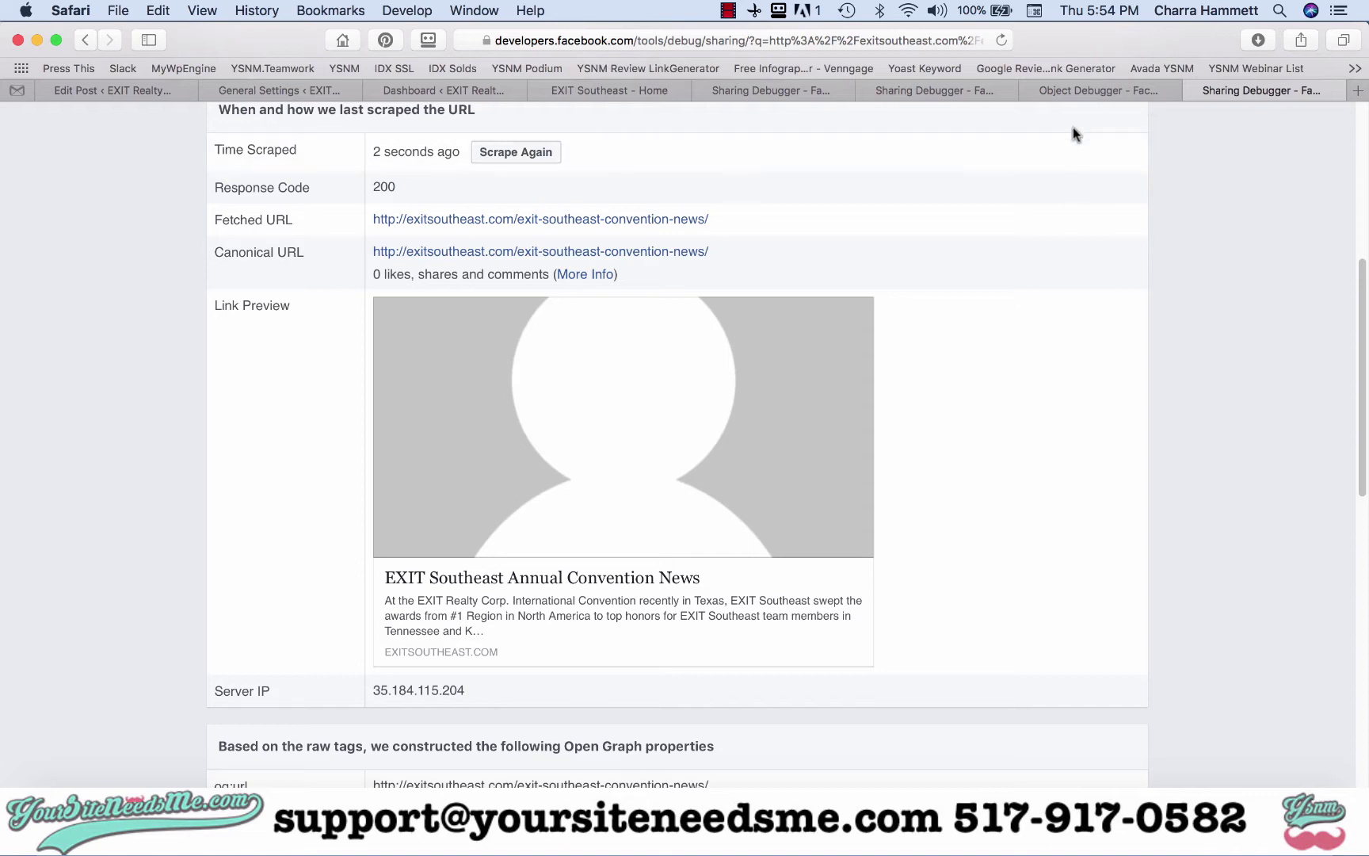
Fetch new scrape information for the post in the Open Graph Object Debugger and check its share preview
click(1076, 87)
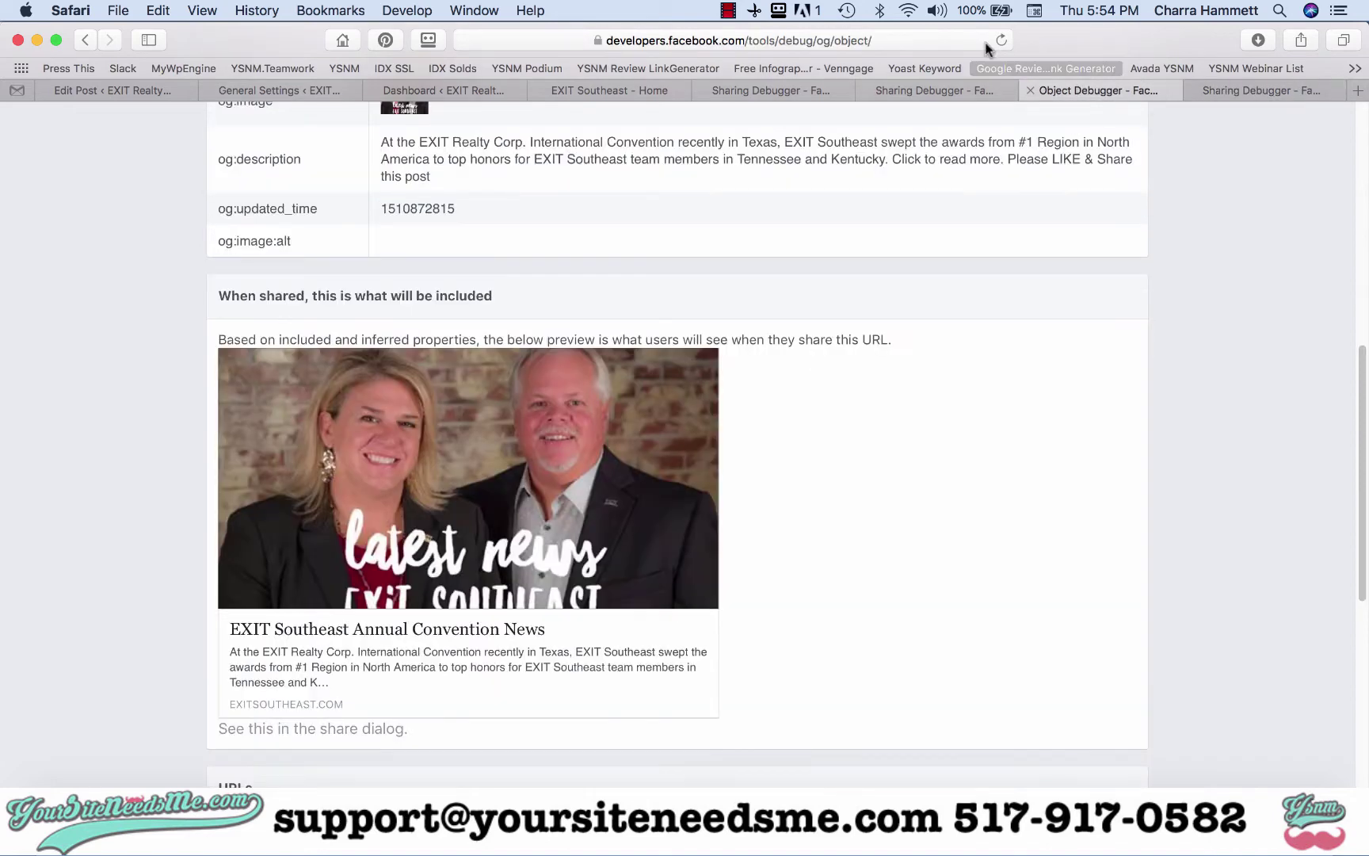
scroll(764, 266, up, 10)
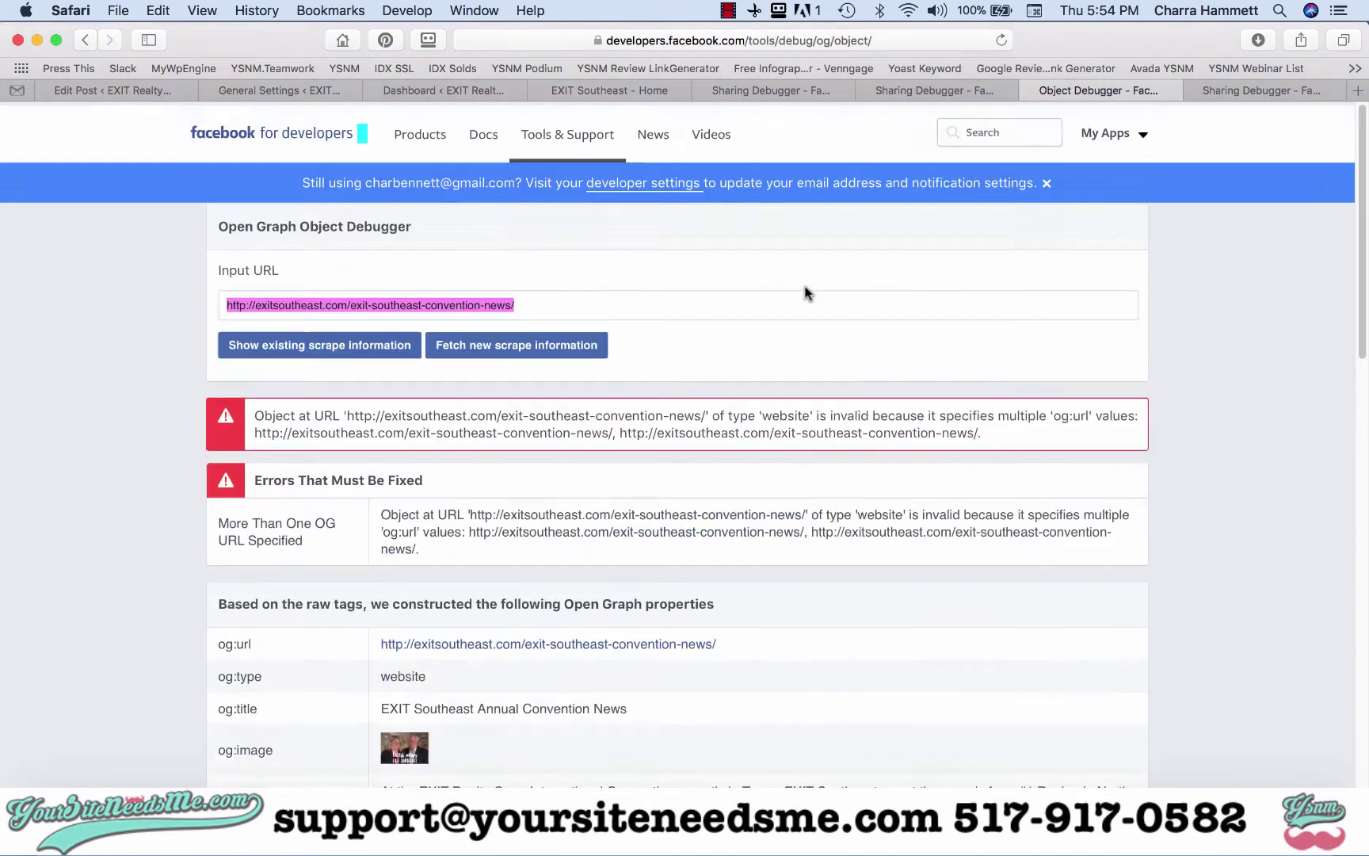
click(483, 350)
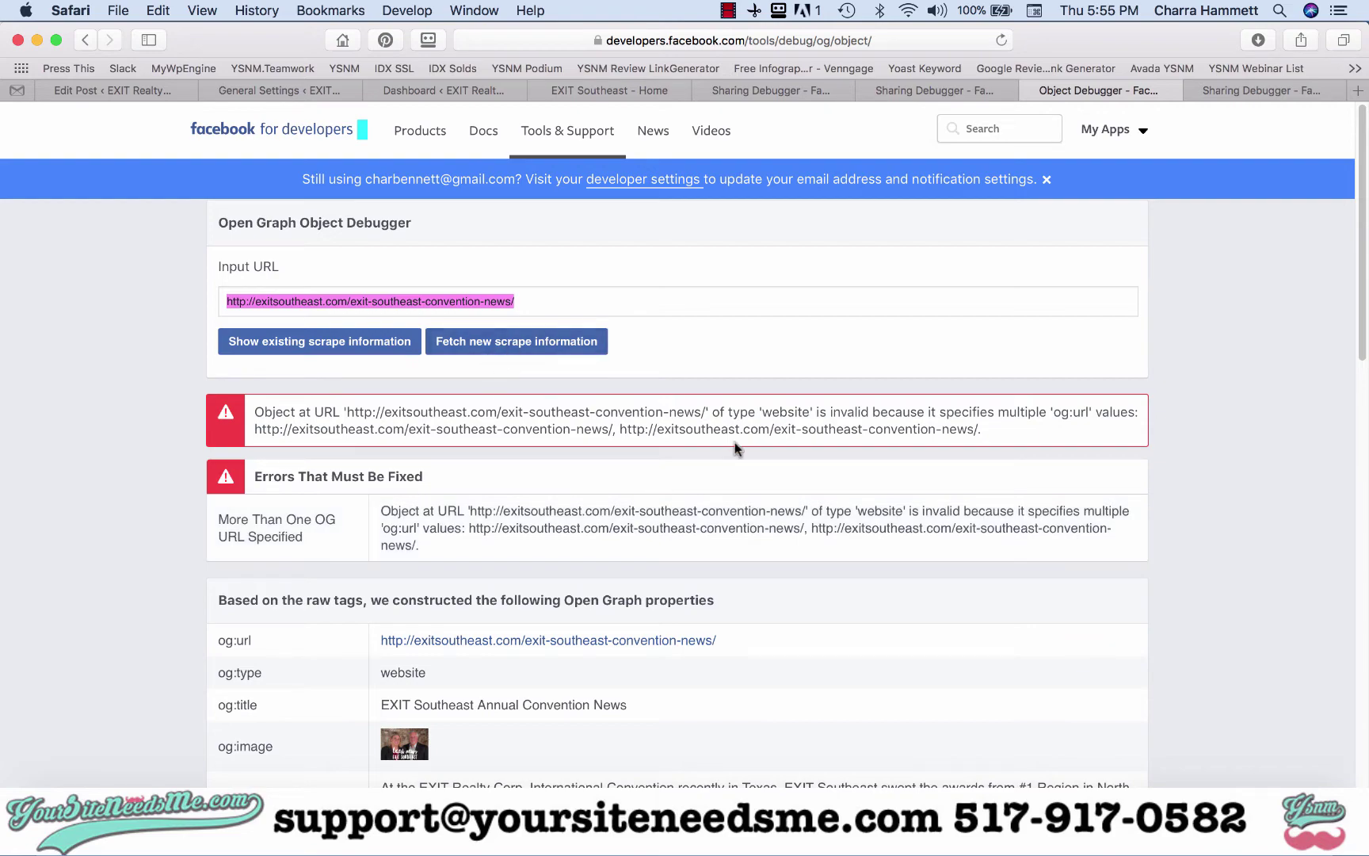
scroll(734, 442, down, 10)
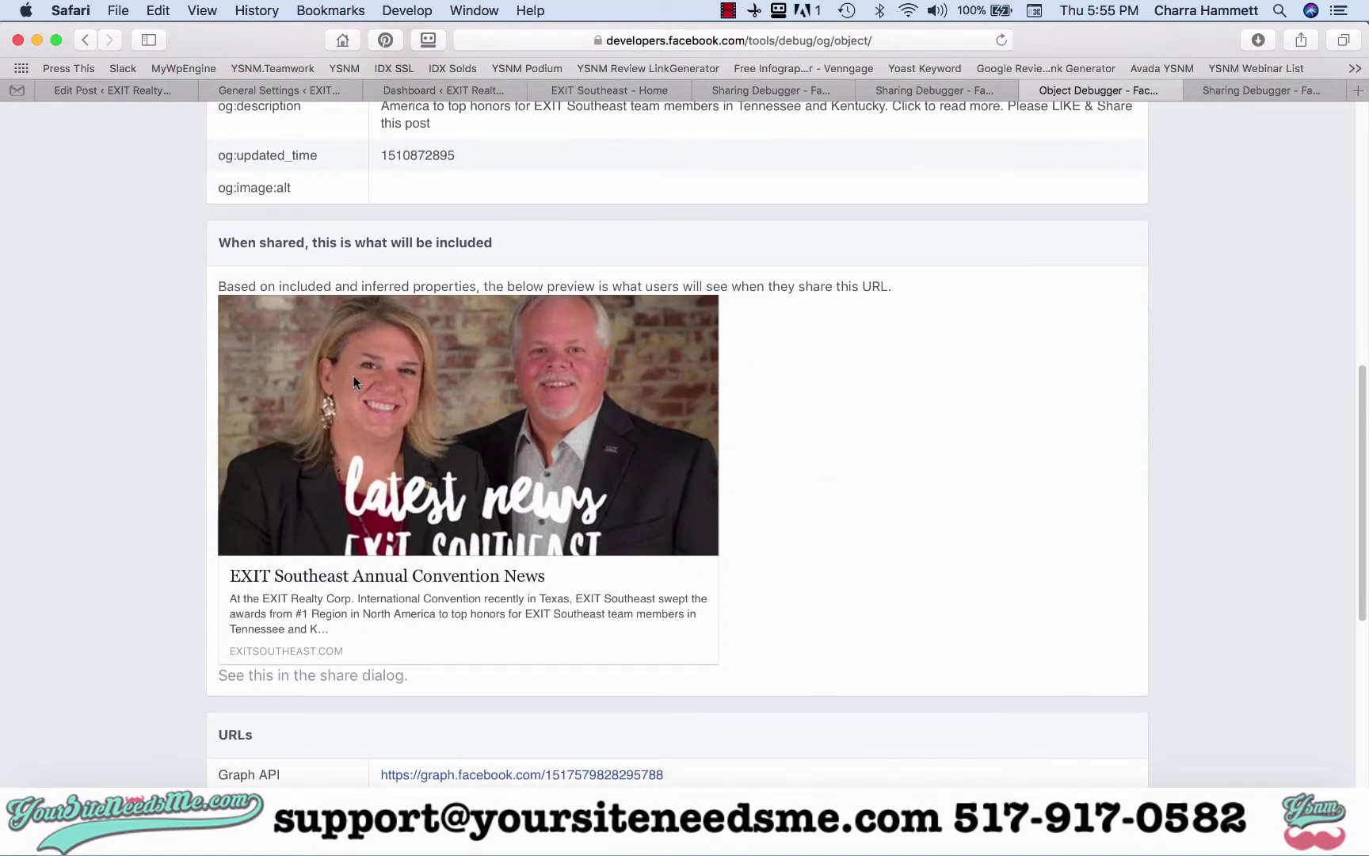
scroll(528, 556, up, 10)
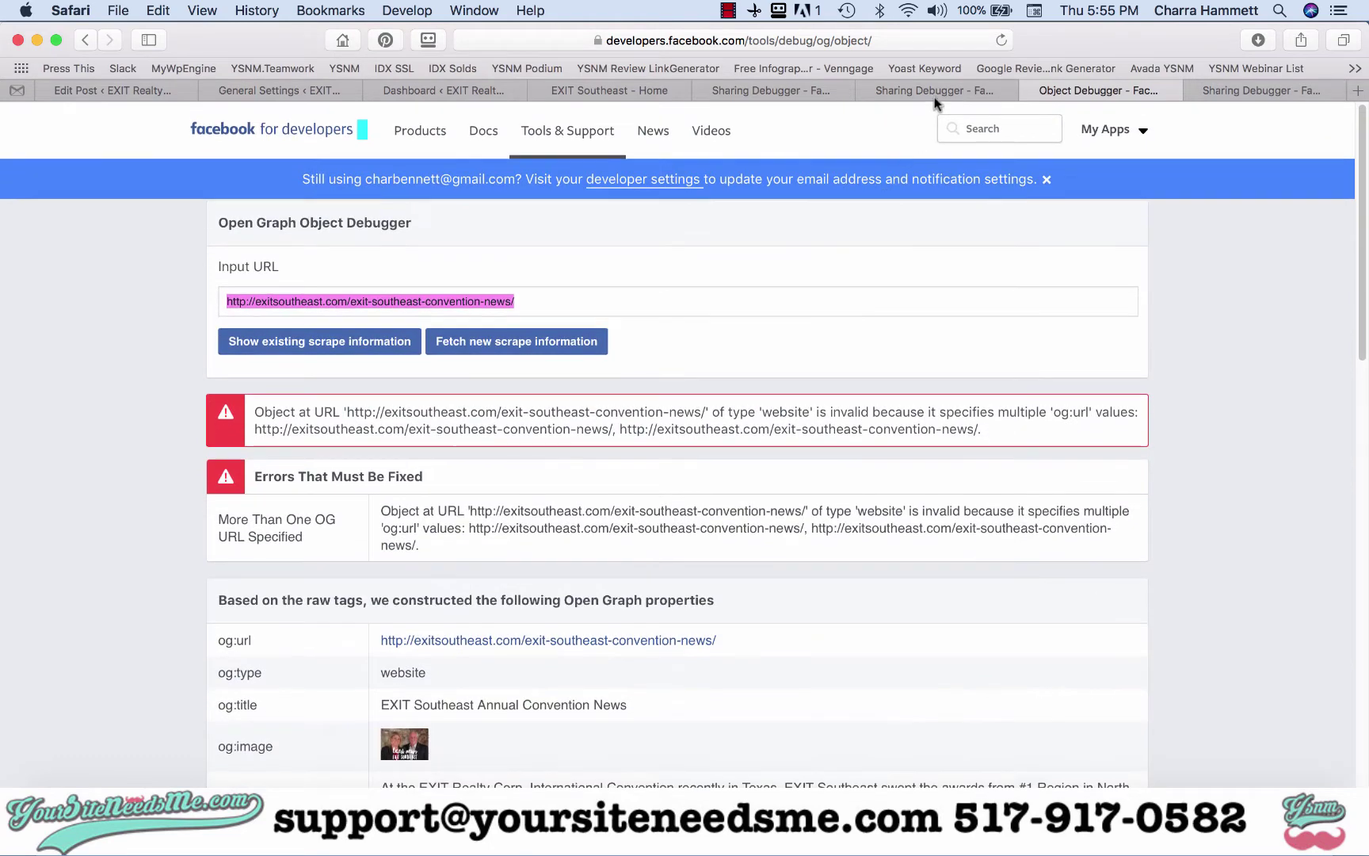
Compare the earlier Sharing Debugger result, scrape the post again in the newest Sharing Debugger page and check the link preview
click(935, 88)
scroll(1044, 230, up, 3)
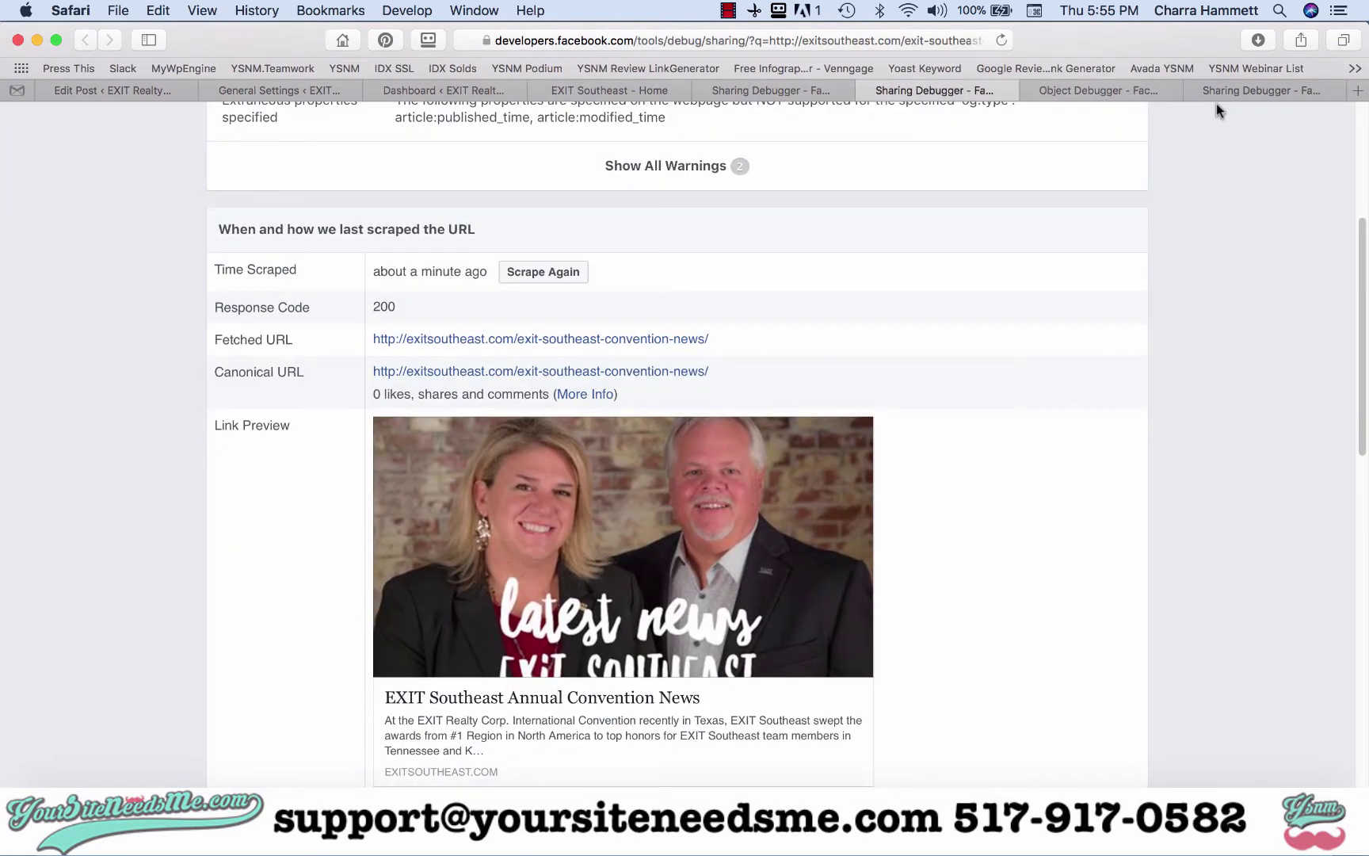
click(1262, 88)
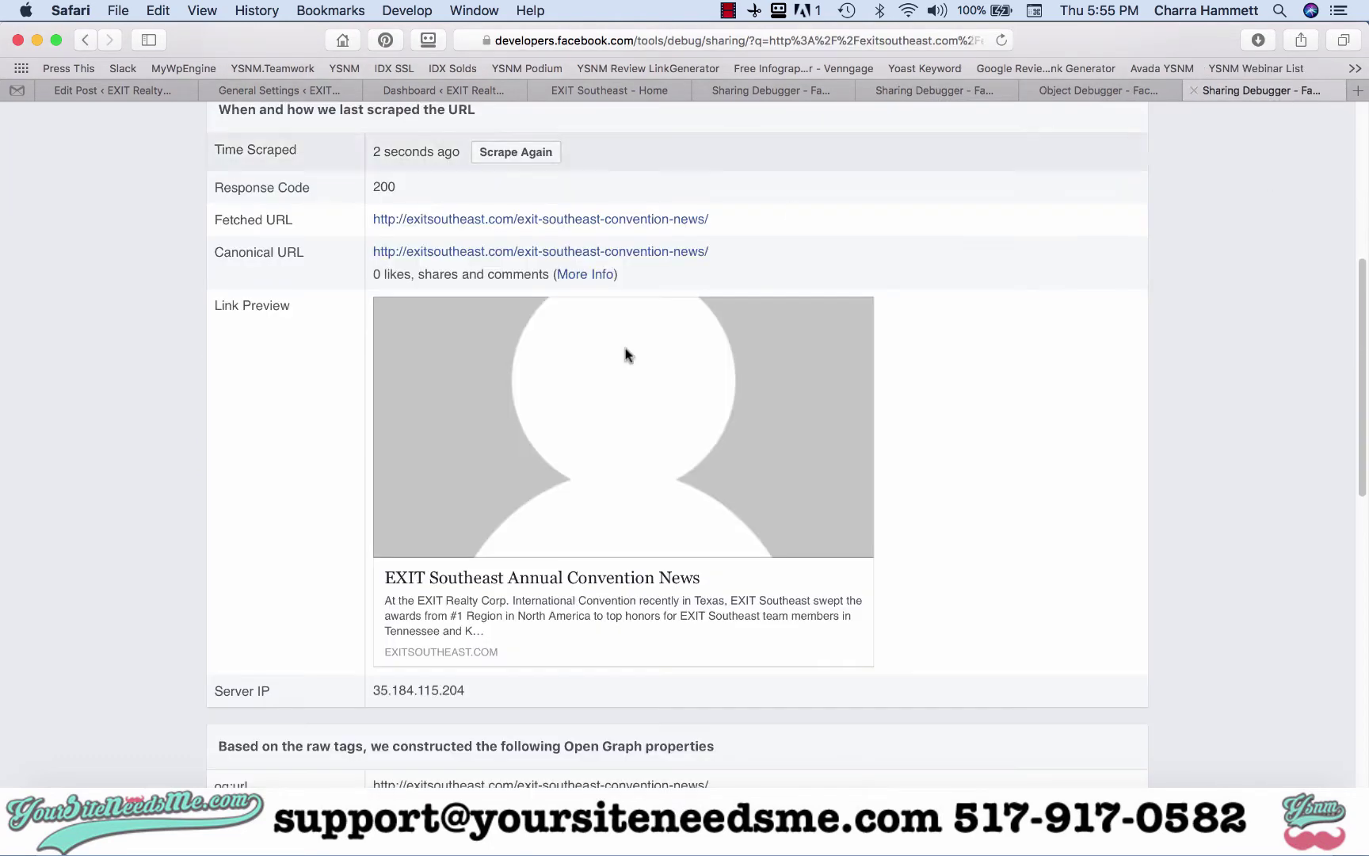
scroll(626, 353, up, 3)
click(524, 369)
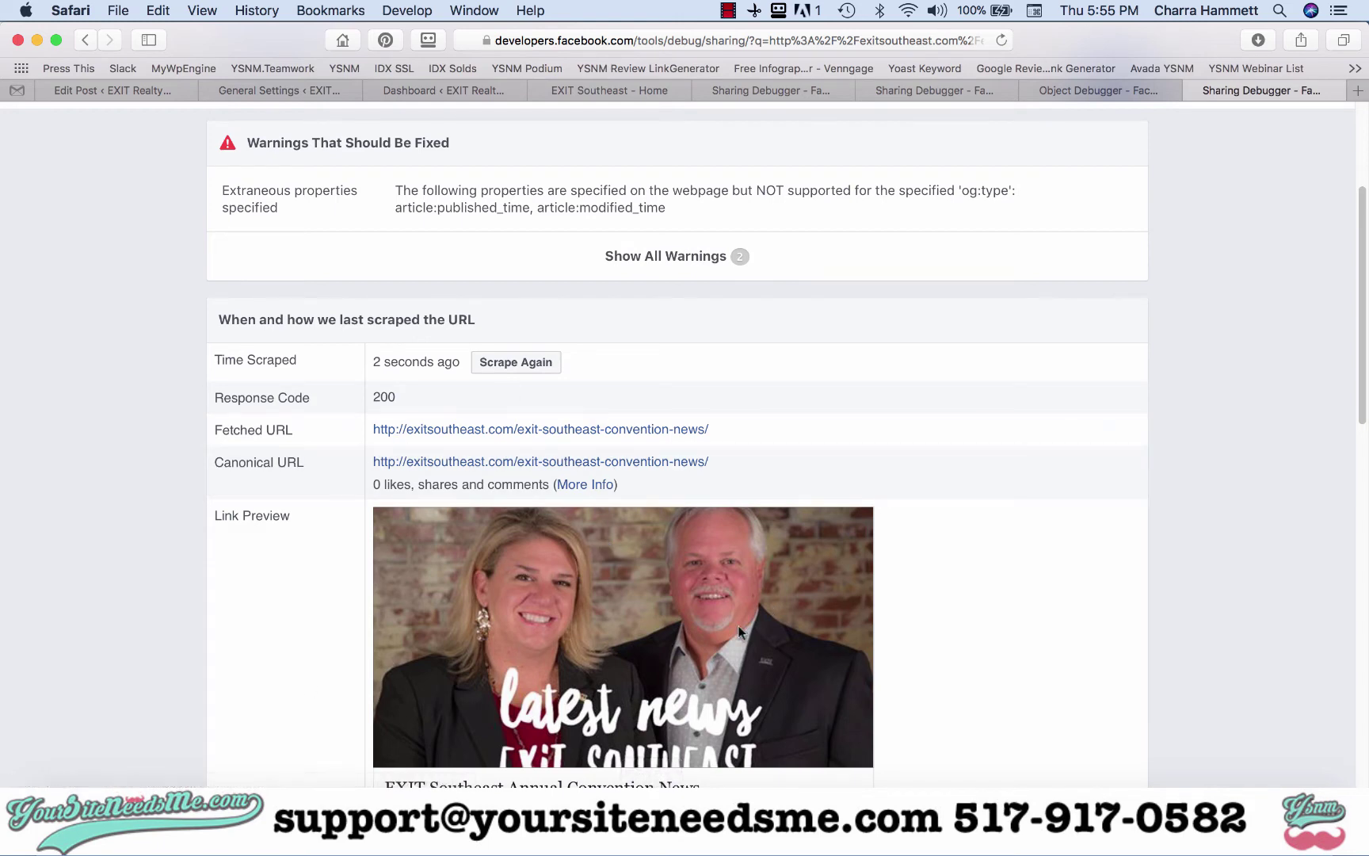
scroll(738, 632, down, 5)
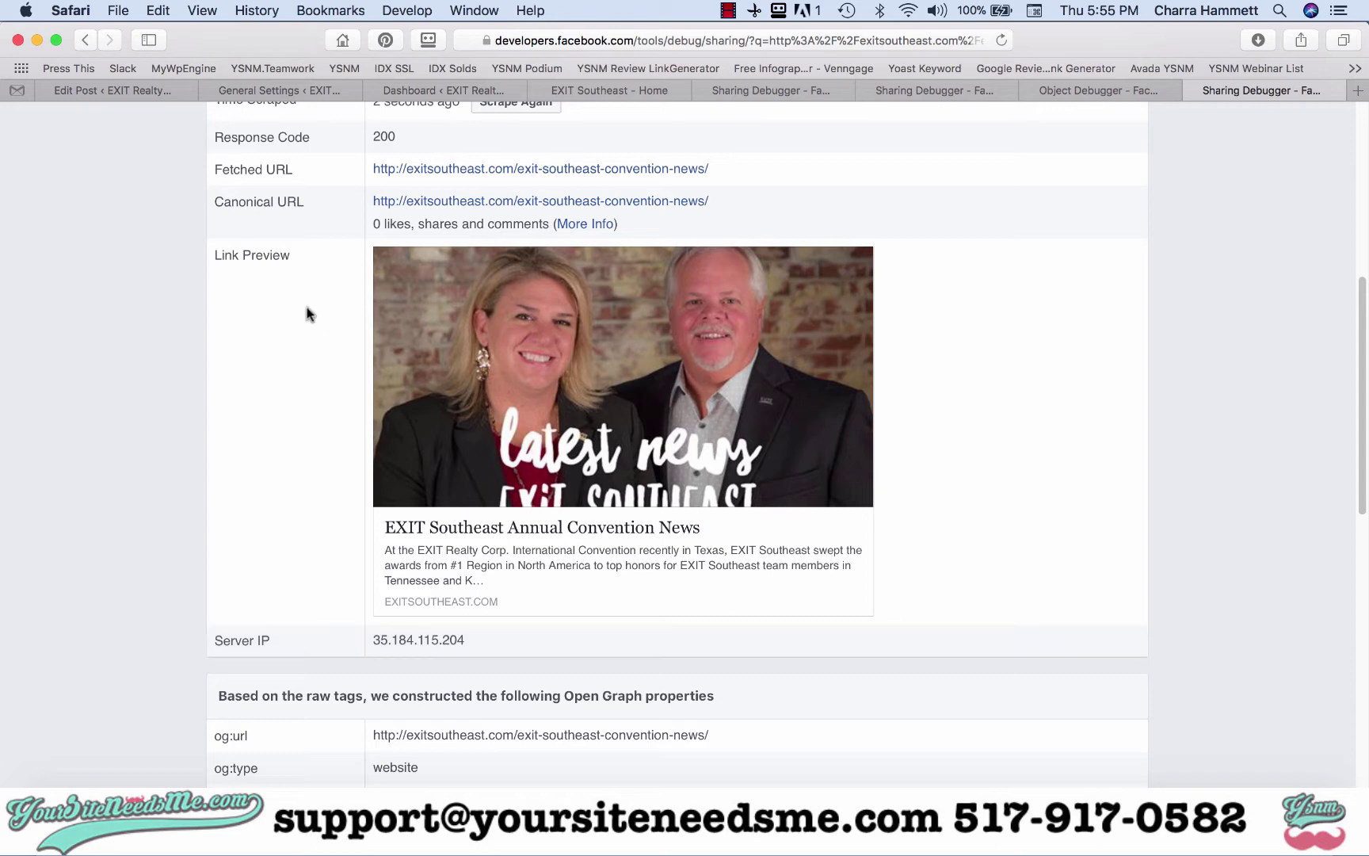
Return to the post editor and check the selected social image against the featured image
click(136, 92)
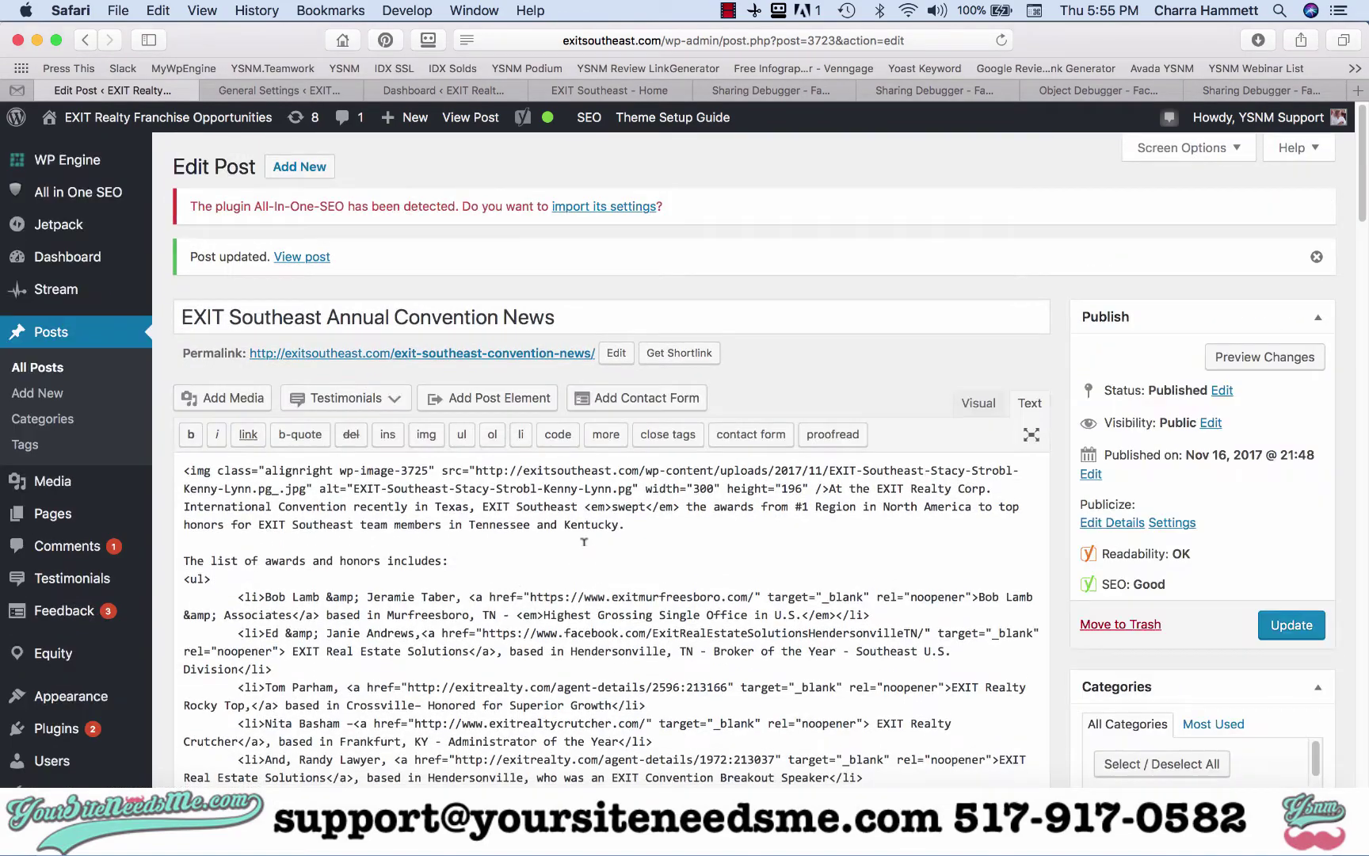
scroll(560, 572, down, 15)
scroll(560, 572, down, 5)
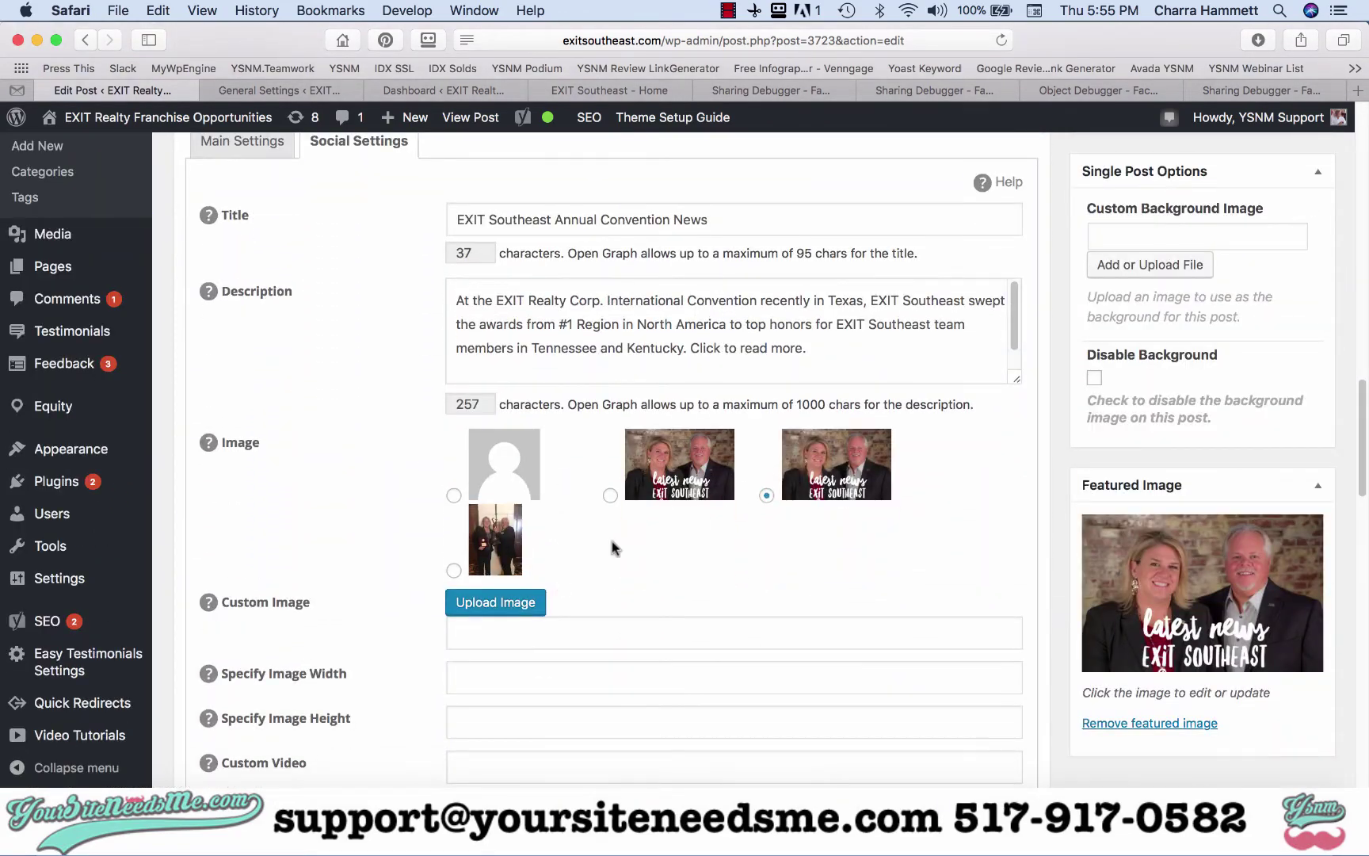
Copy the post's fetched URL link from the Sharing Debugger and paste it into a new Facebook post to preview it
click(945, 91)
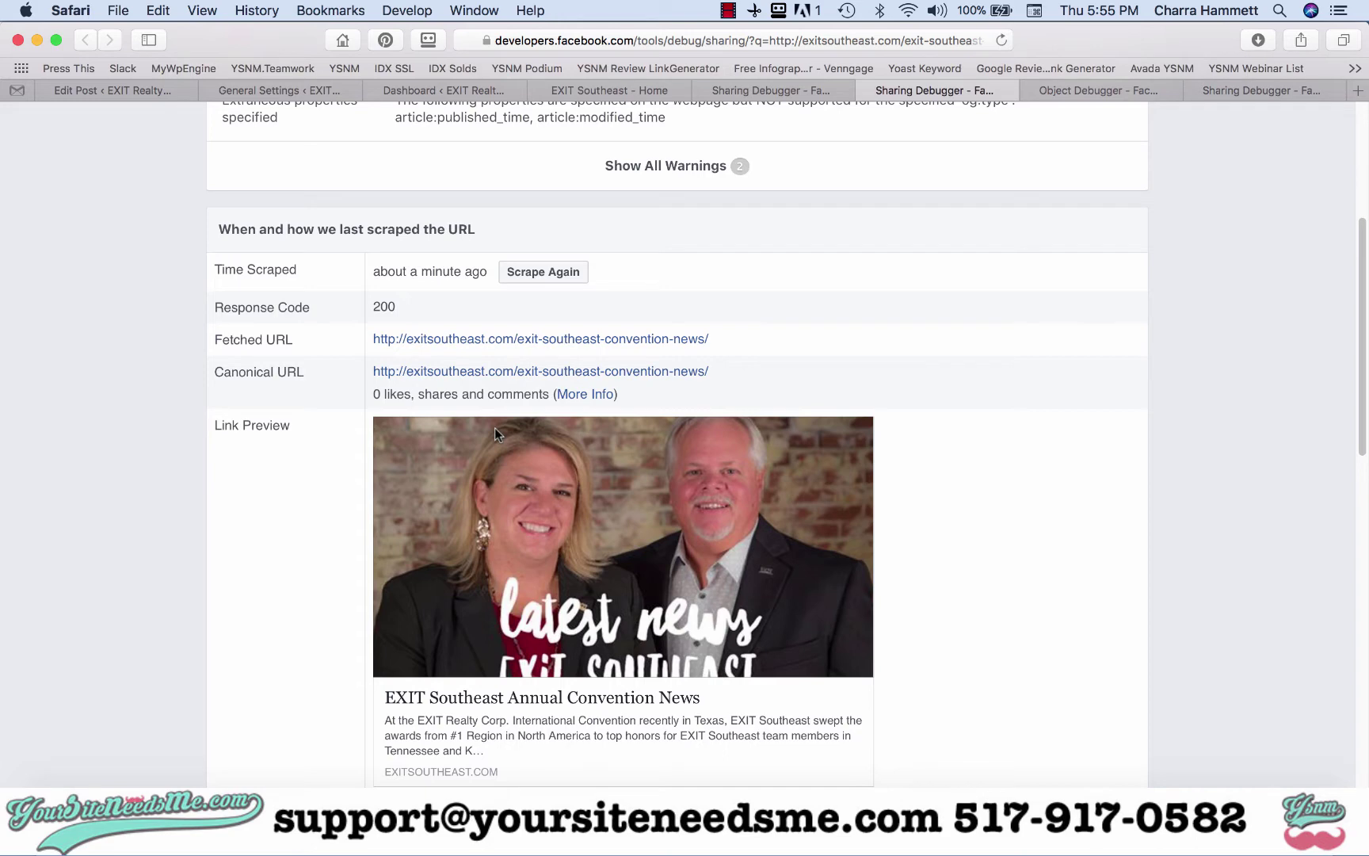
right_click(507, 338)
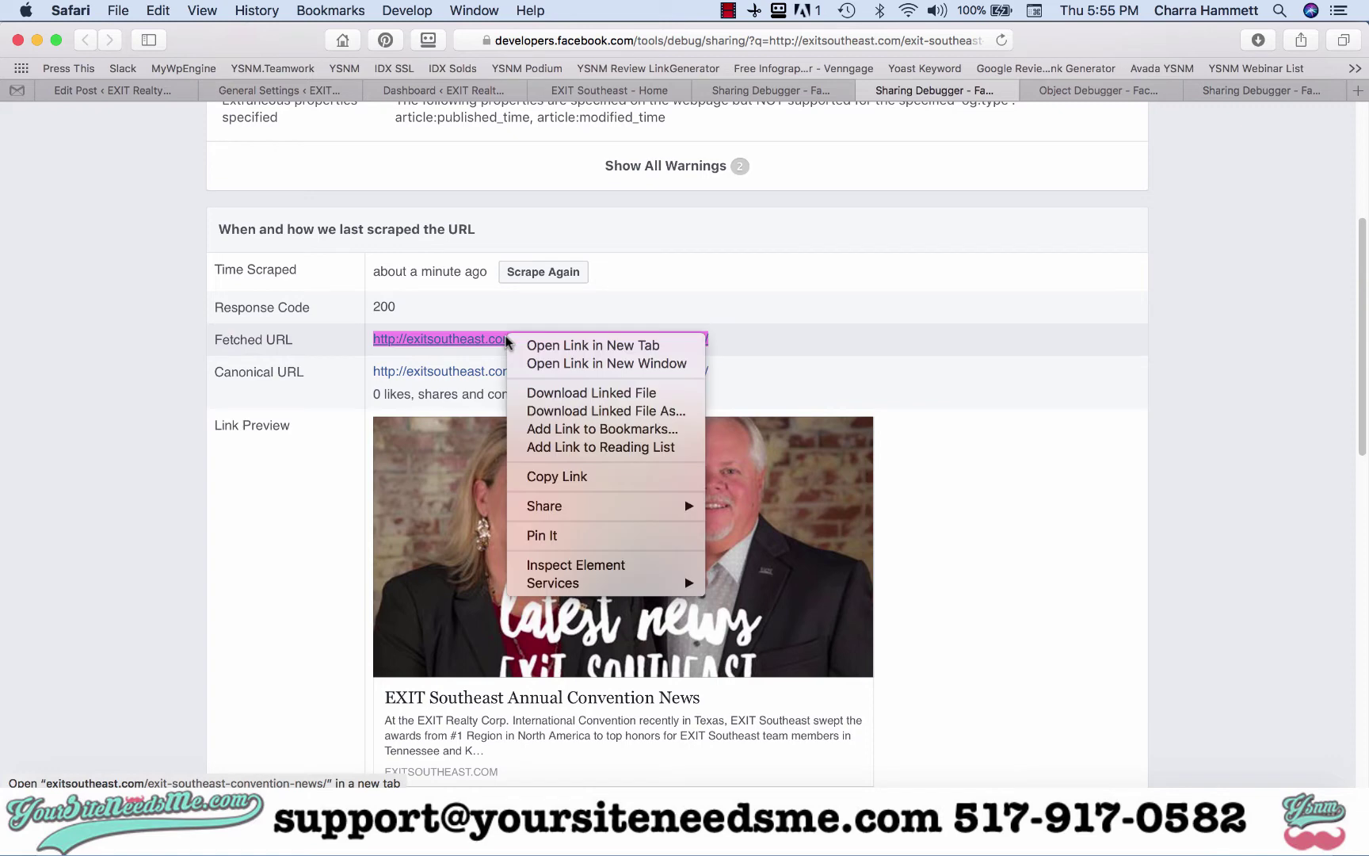
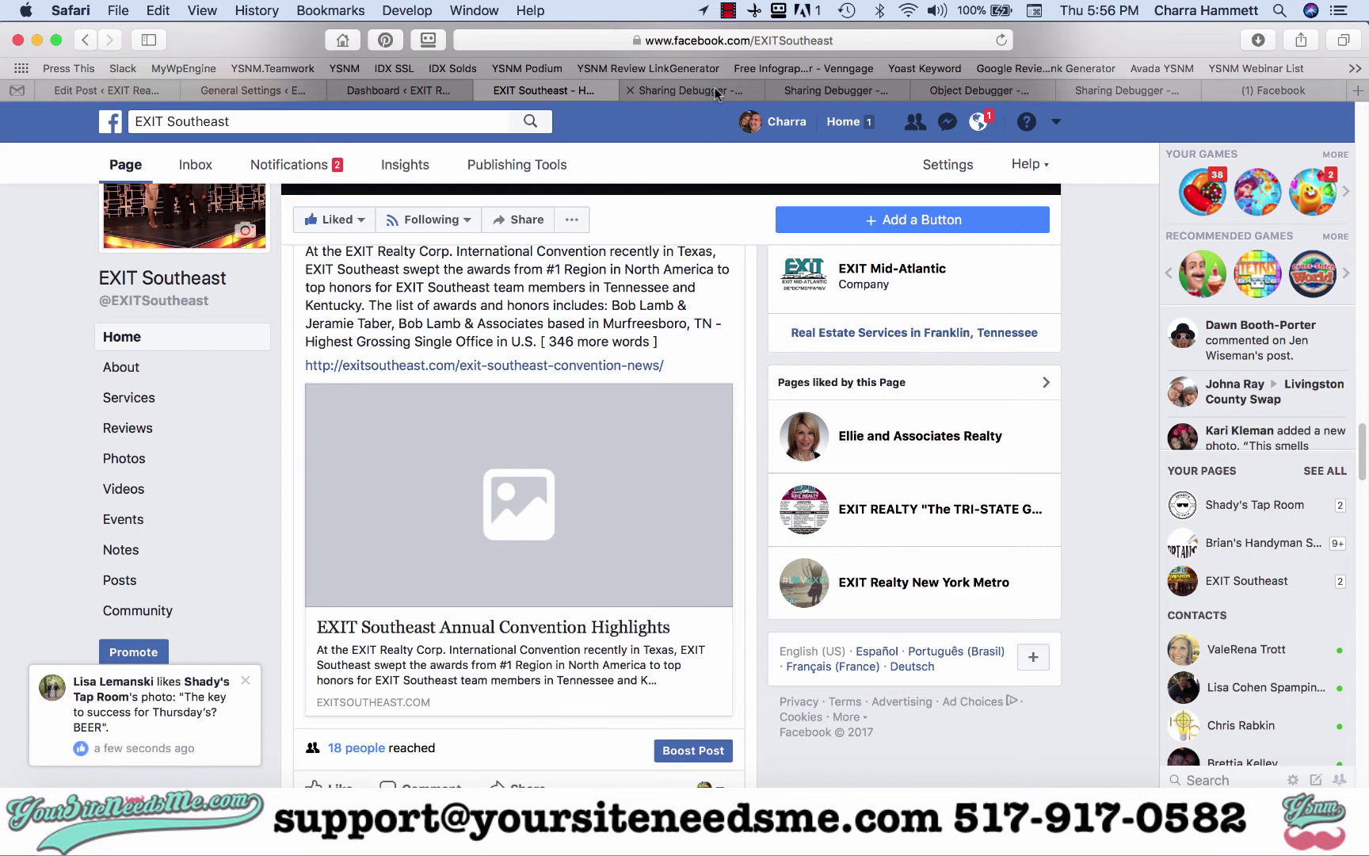
click(715, 91)
drag(723, 268, 412, 272)
right_click(474, 271)
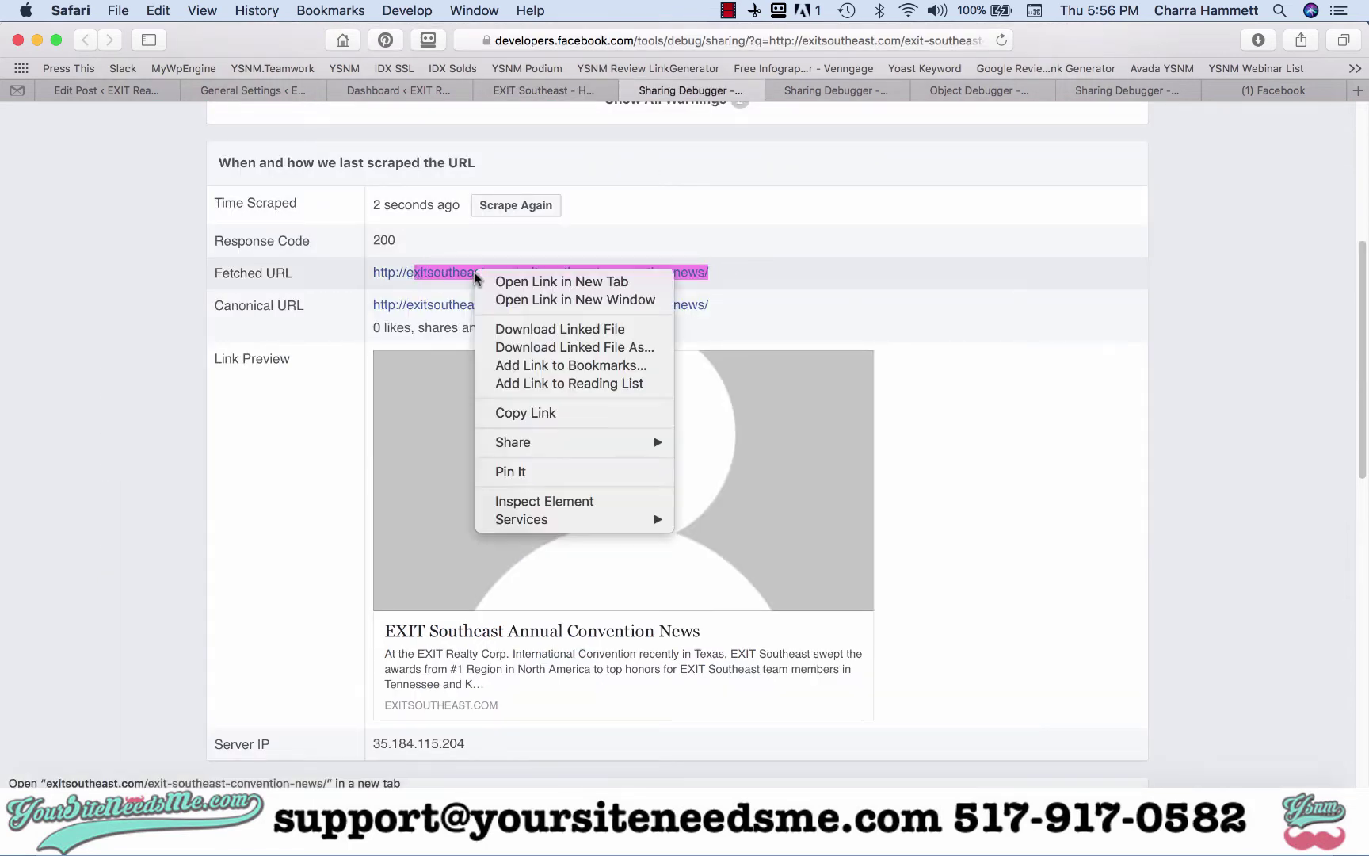
click(533, 409)
click(1268, 91)
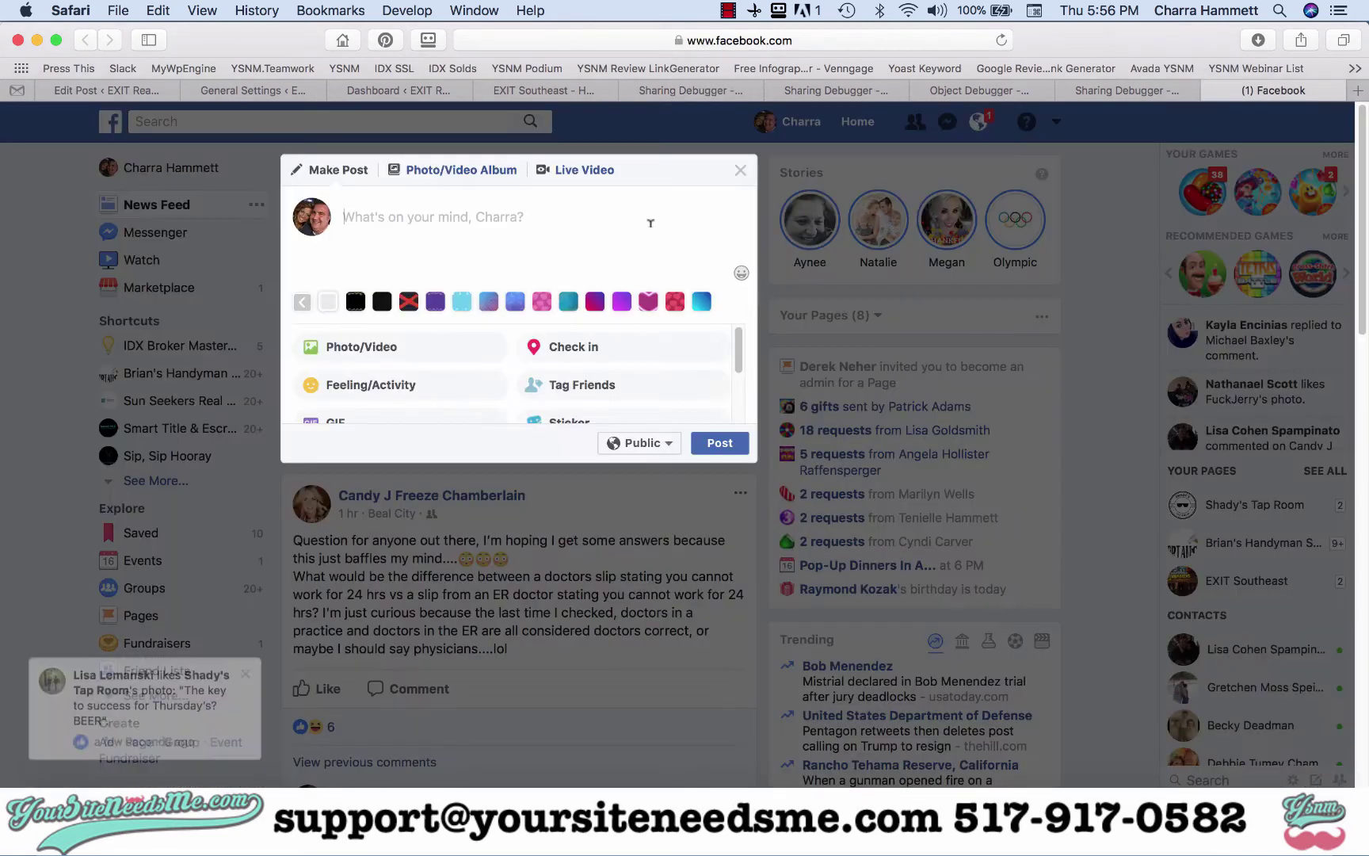
key(super+v)
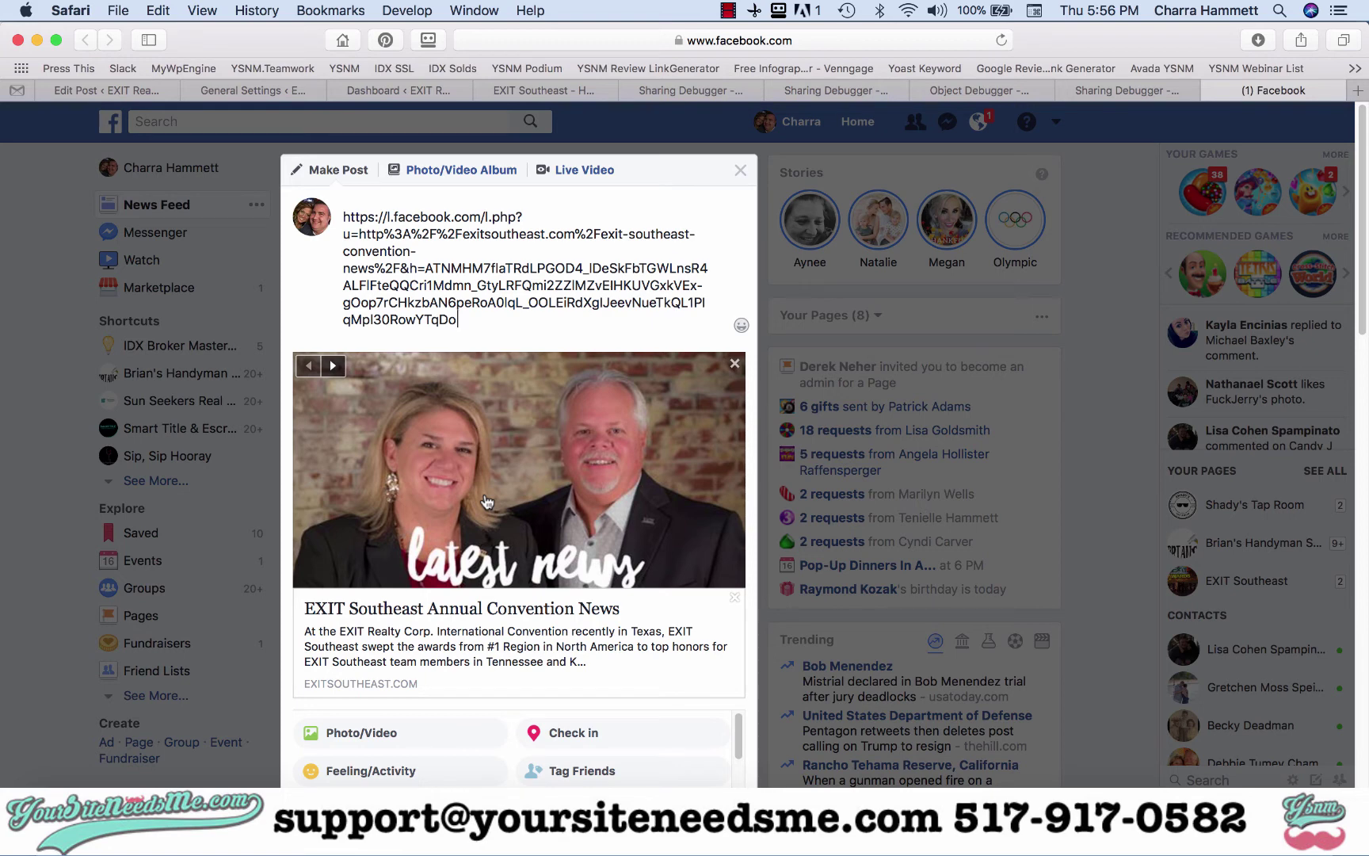
Return to the post editor and review the post content, featured image and All in One SEO social settings
click(86, 88)
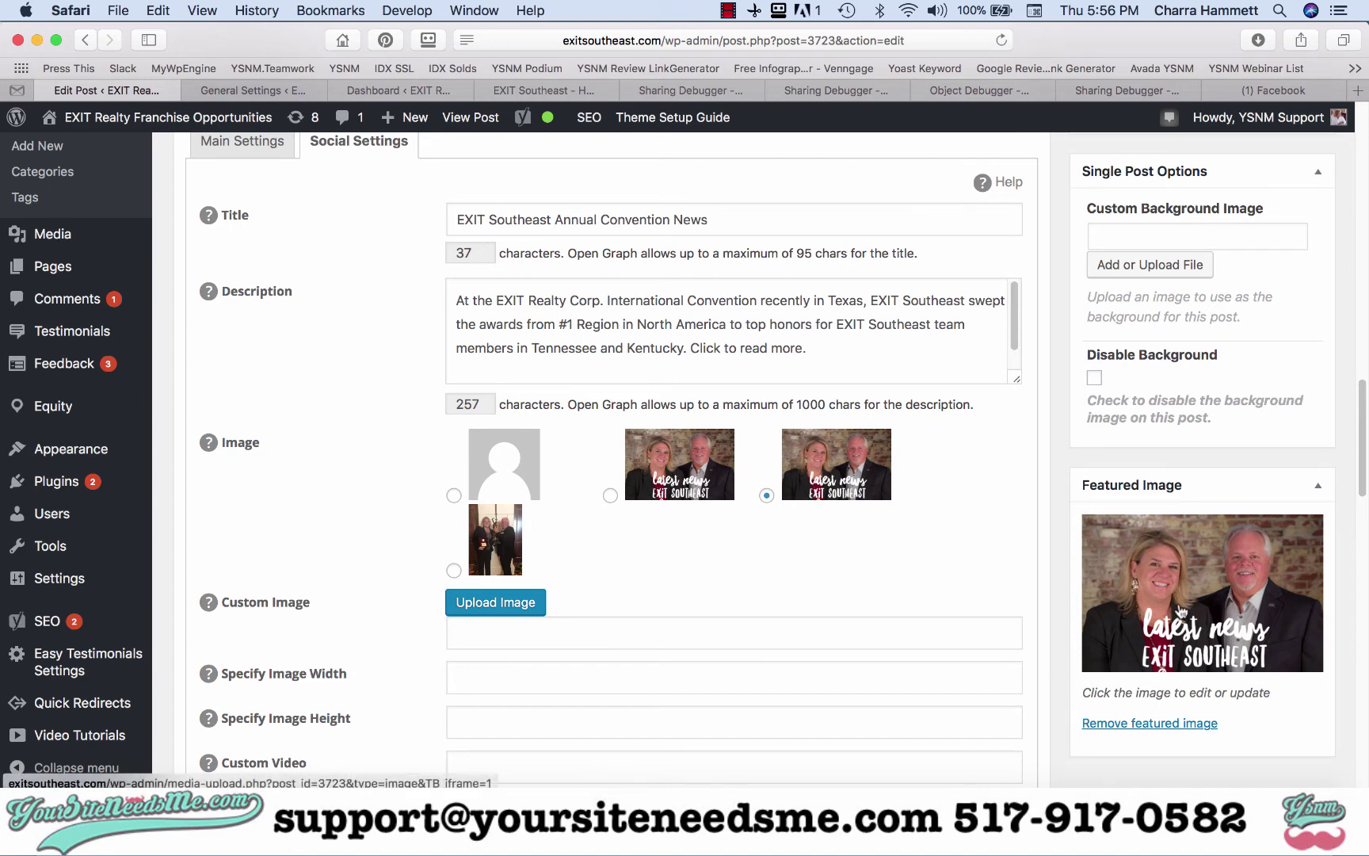
scroll(886, 446, up, 3)
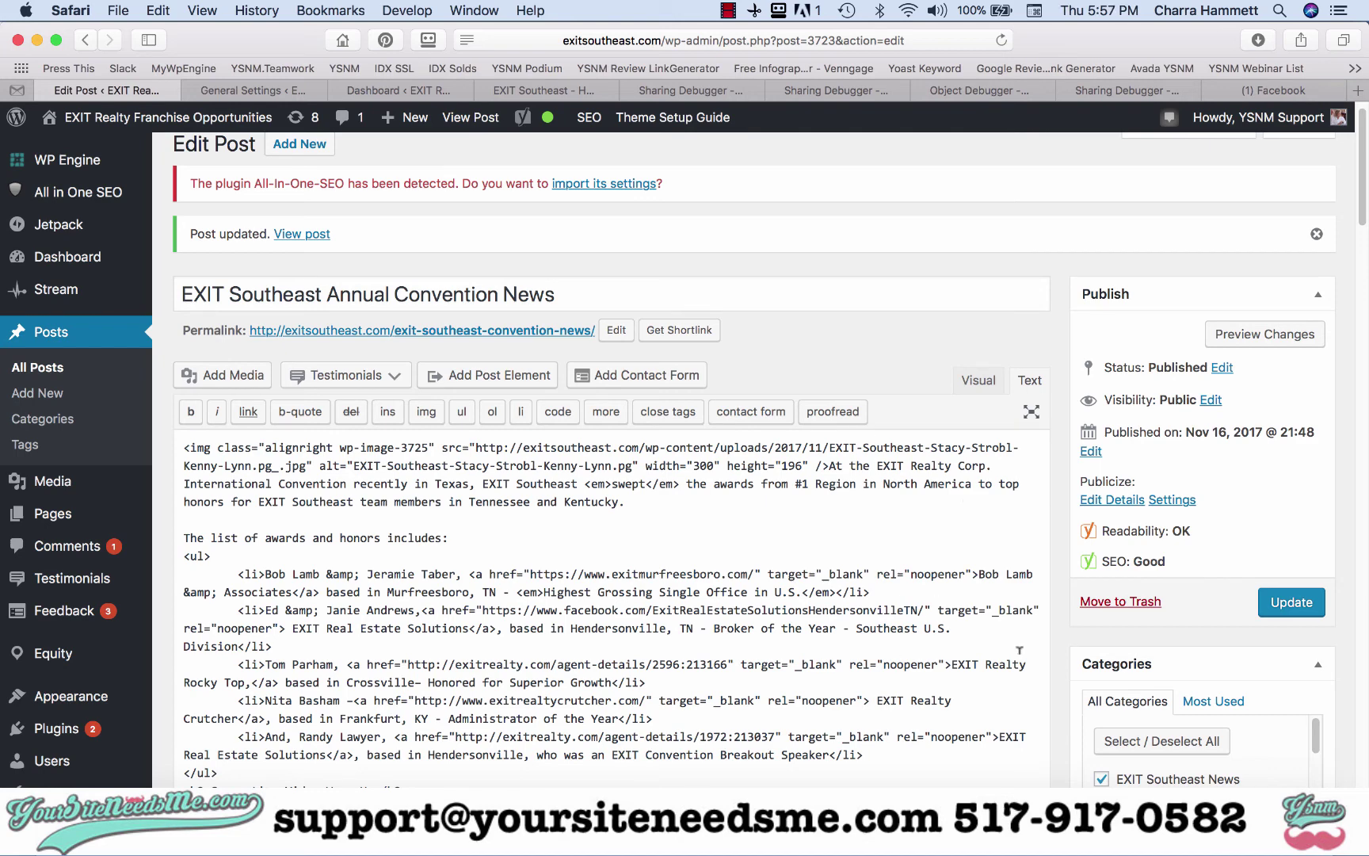
scroll(1090, 664, down, 10)
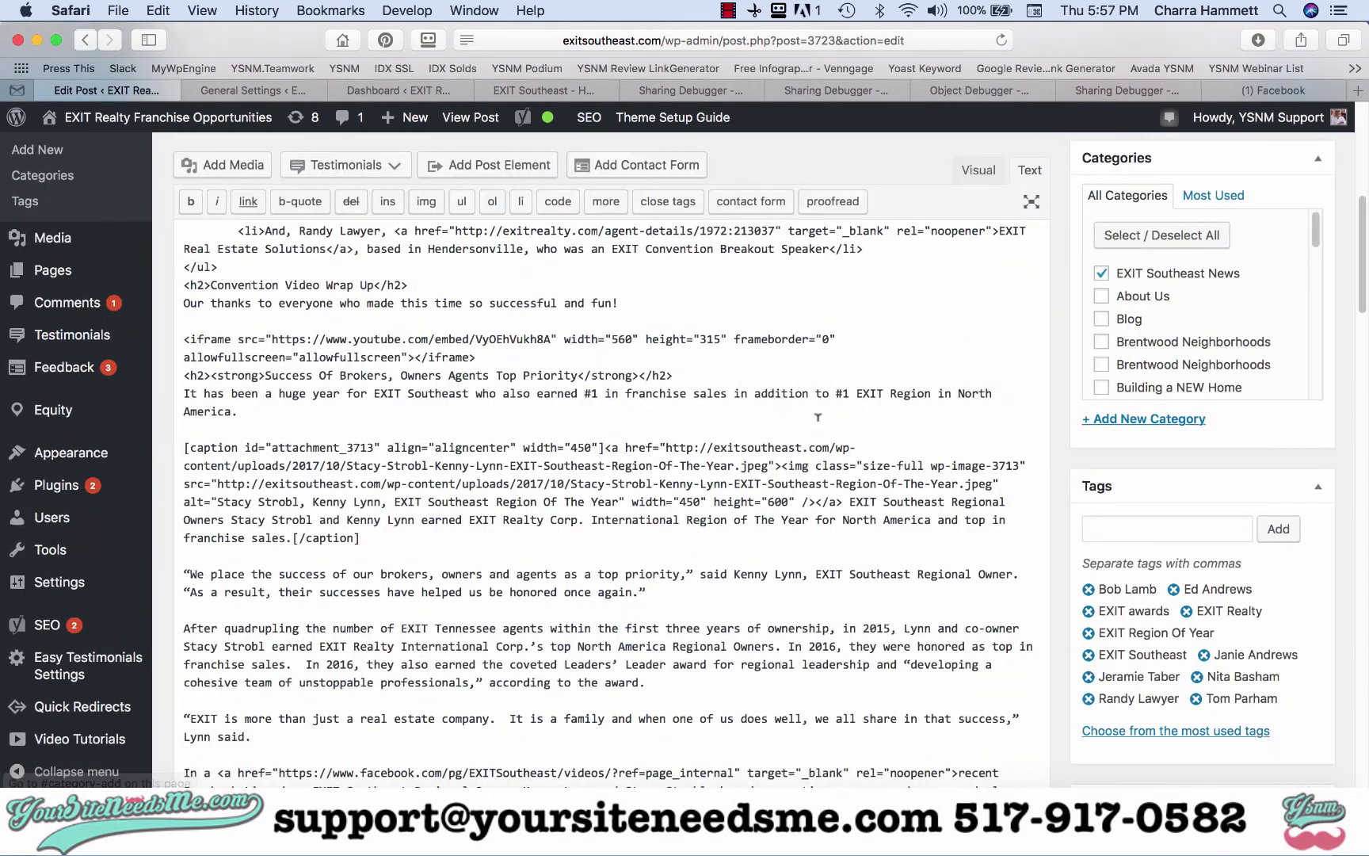
scroll(1144, 619, down, 15)
scroll(1157, 699, down, 3)
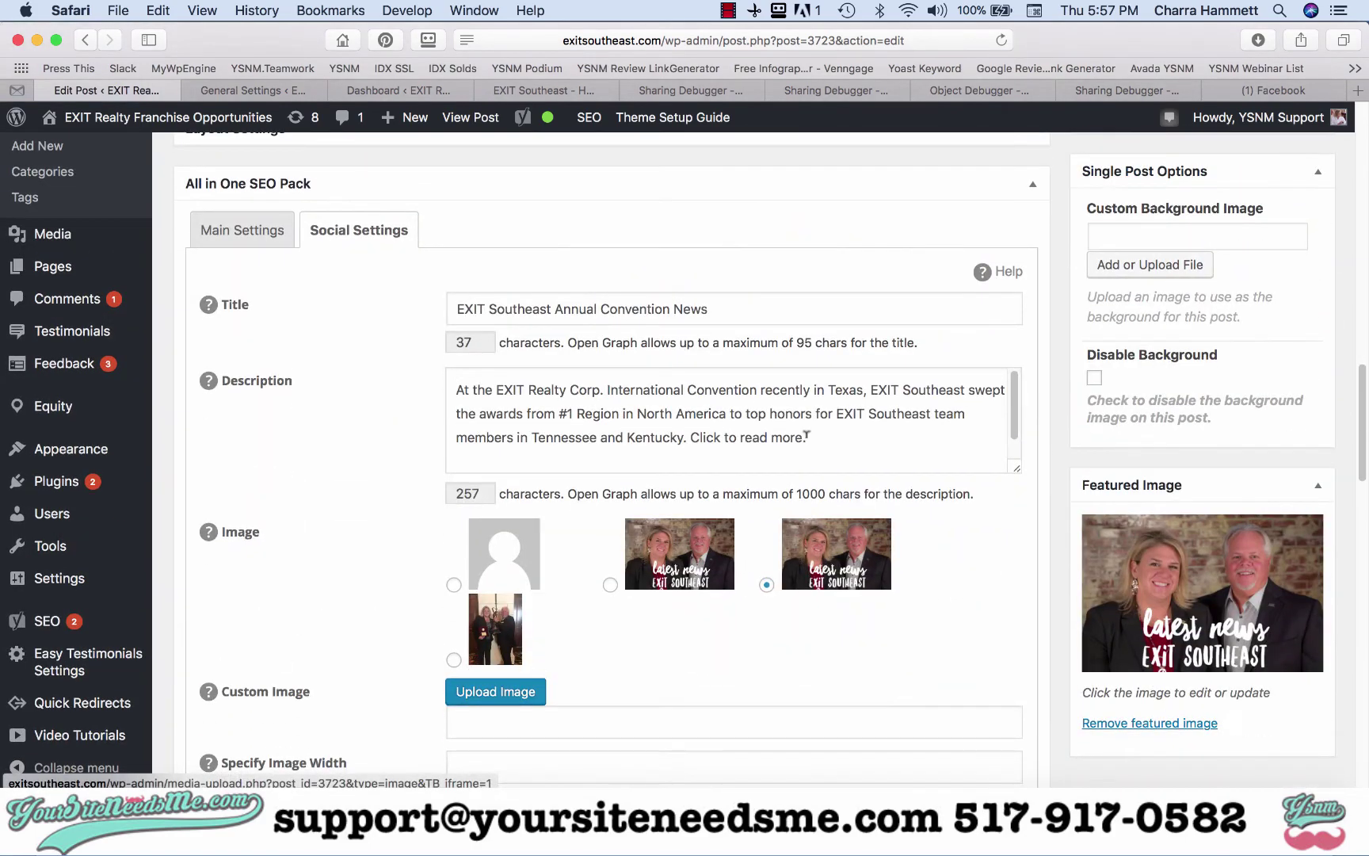